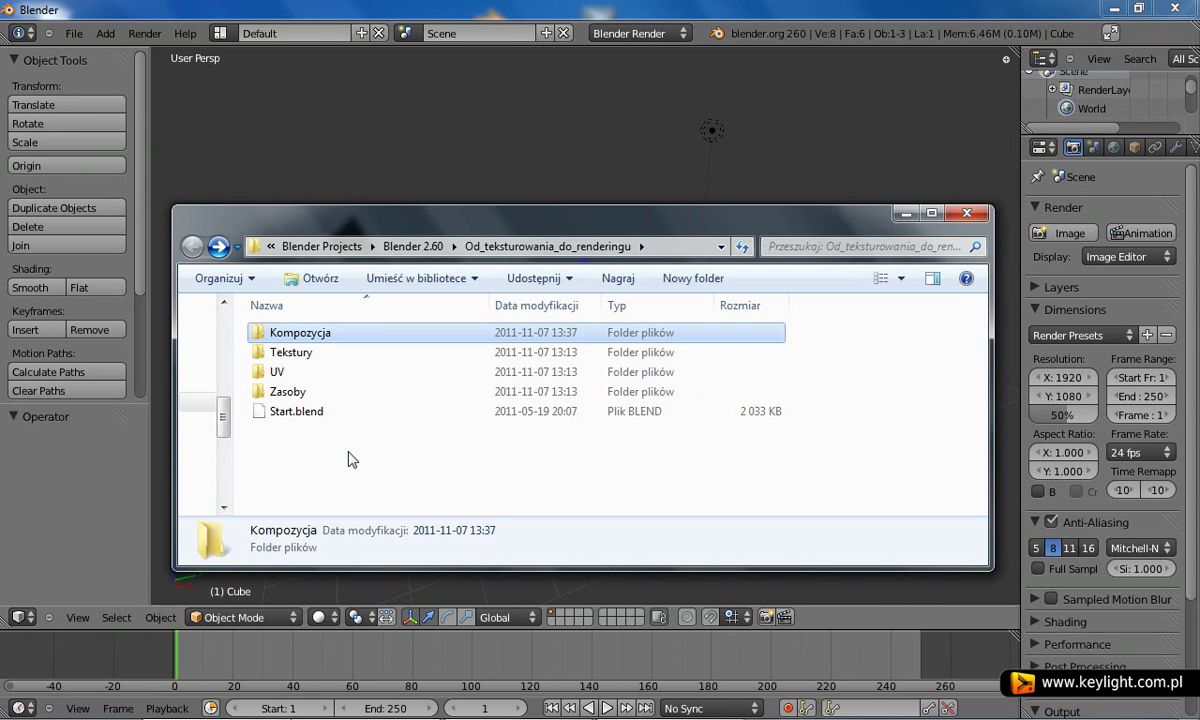
Step: In Explorer, inspect the Tekstury, UV and Zasoby folders' details, then clear the selection
left_click(330, 352)
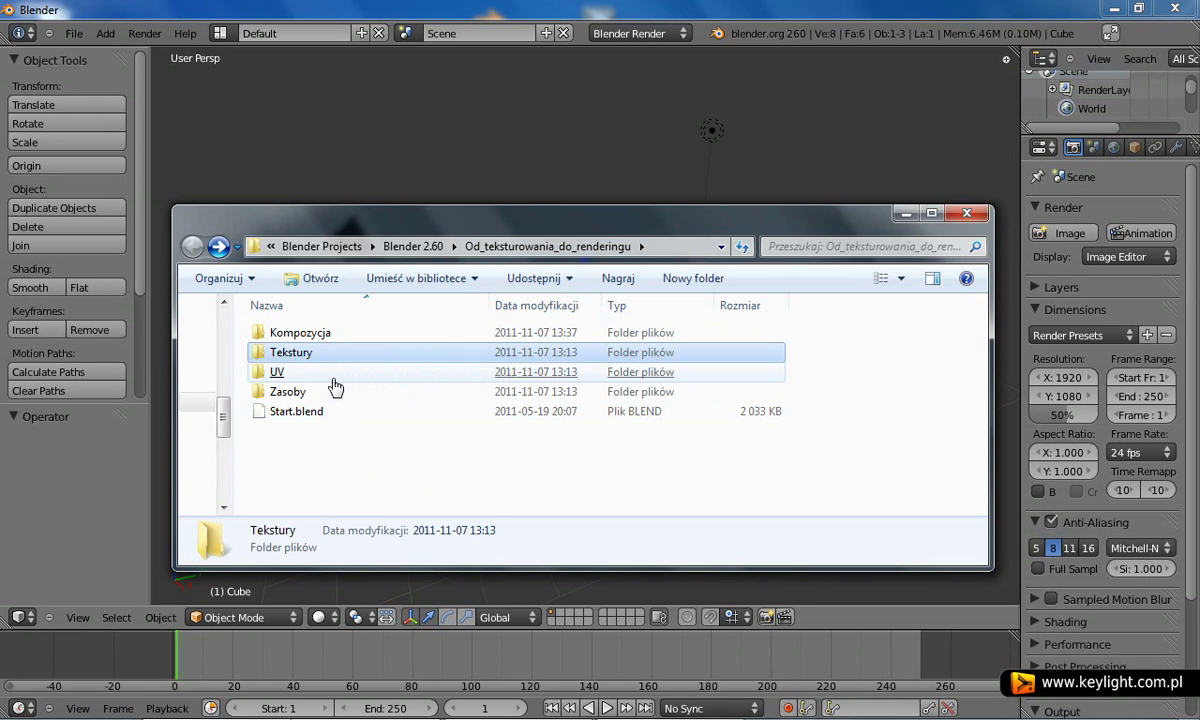
left_click(334, 379)
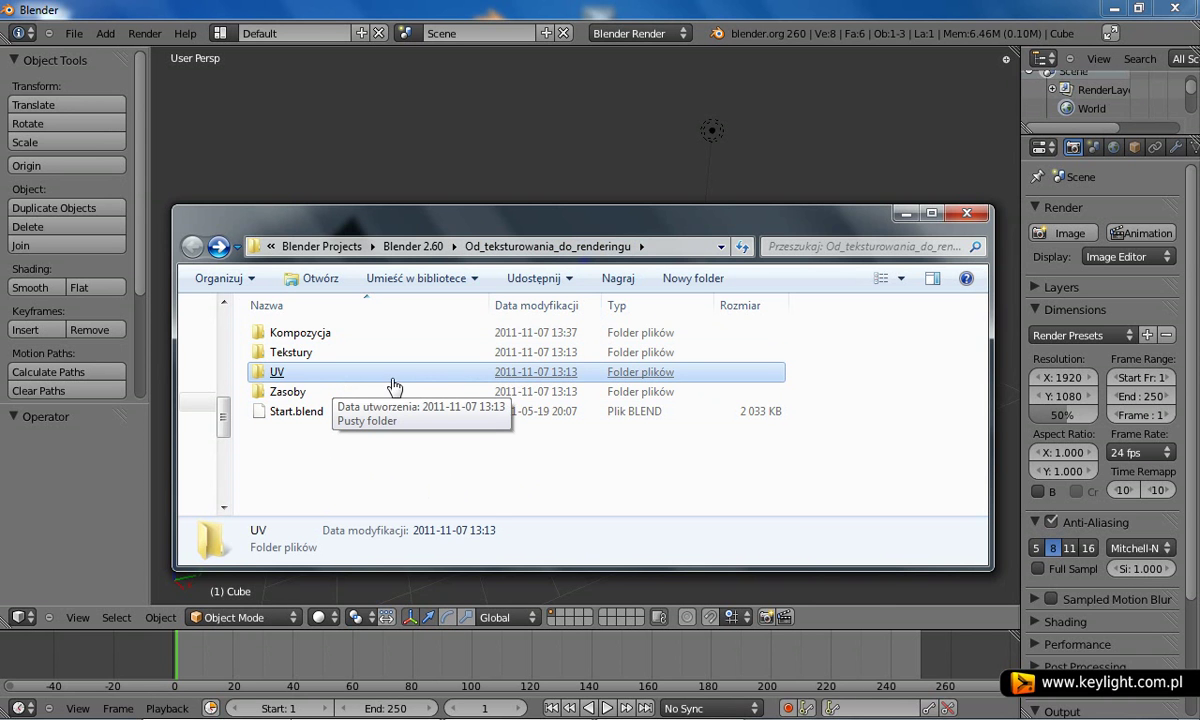
left_click(314, 394)
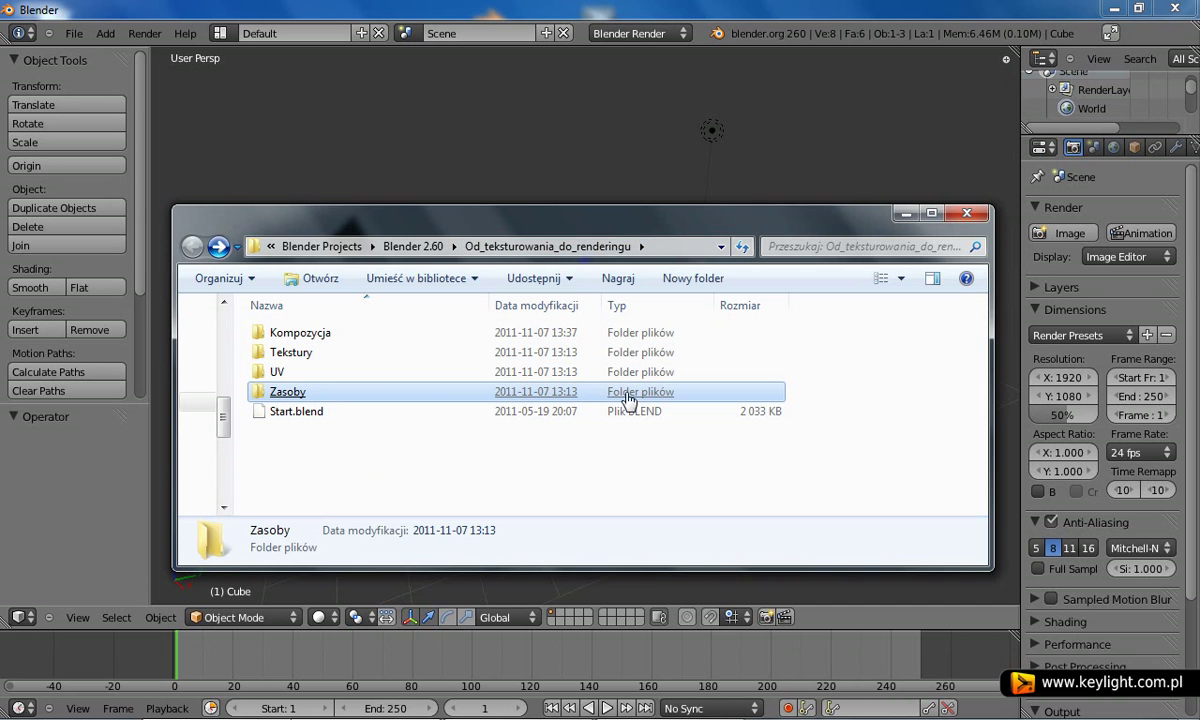
mouse_move(397, 398)
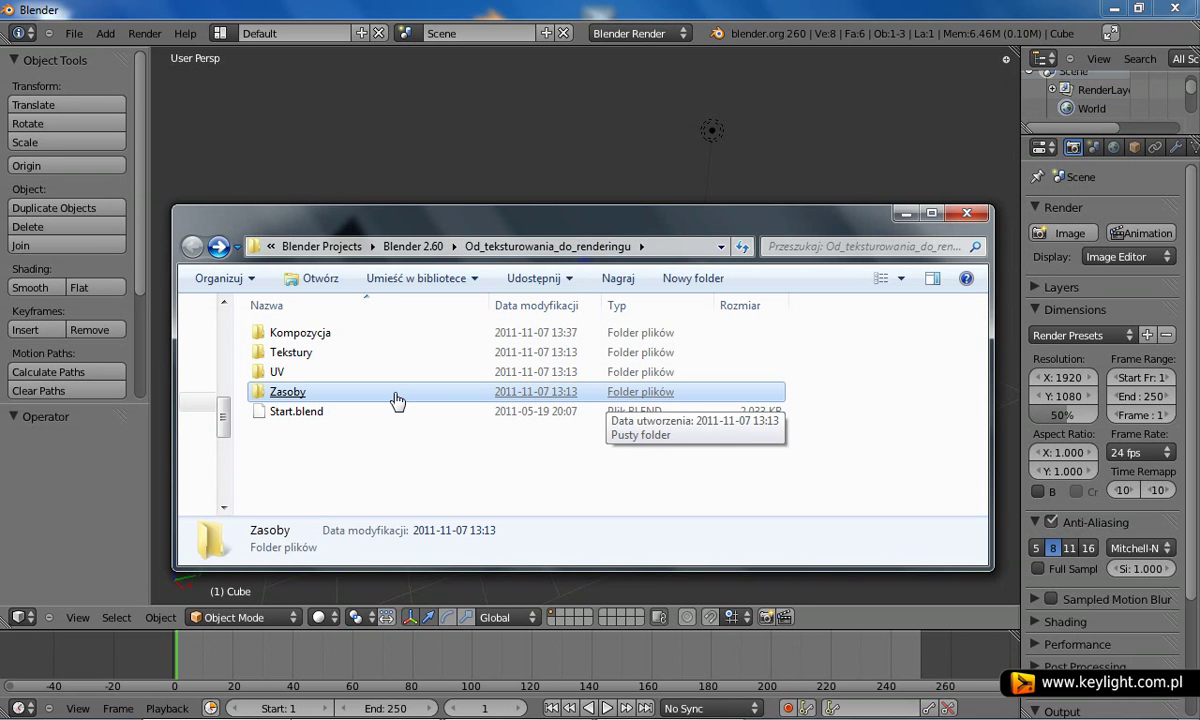
left_click(593, 500)
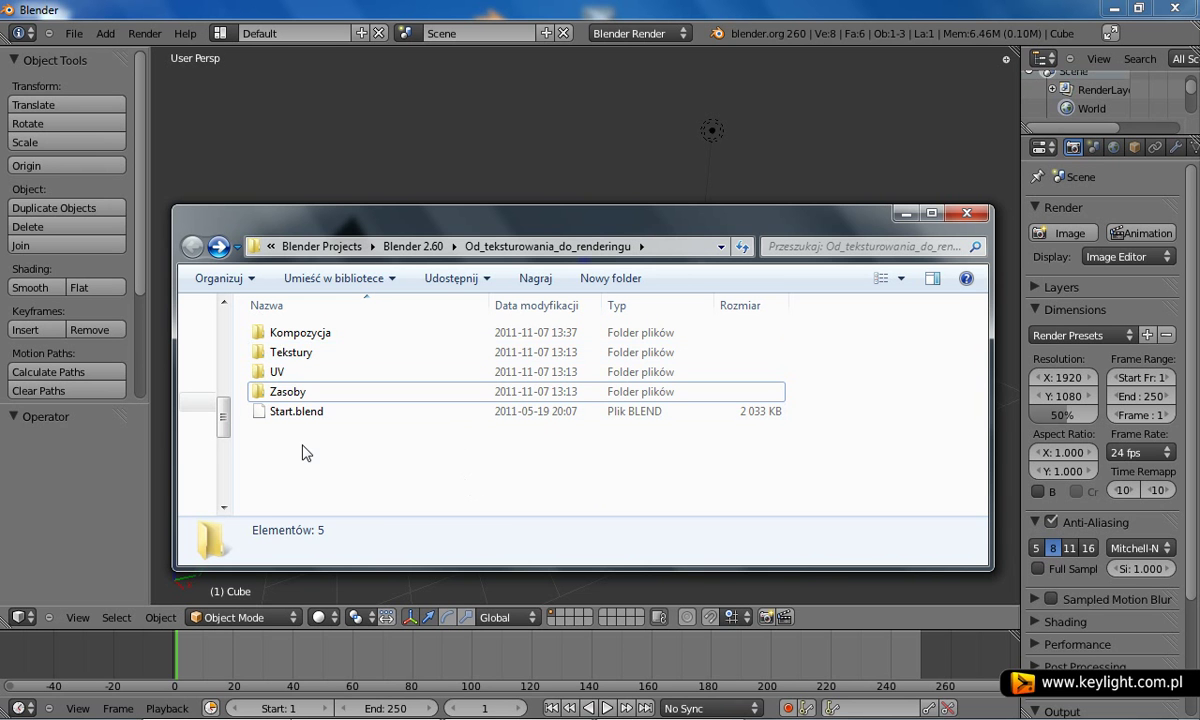
Step: Select the Start.blend file in the project folder and bring Blender back to the front
left_click(290, 395)
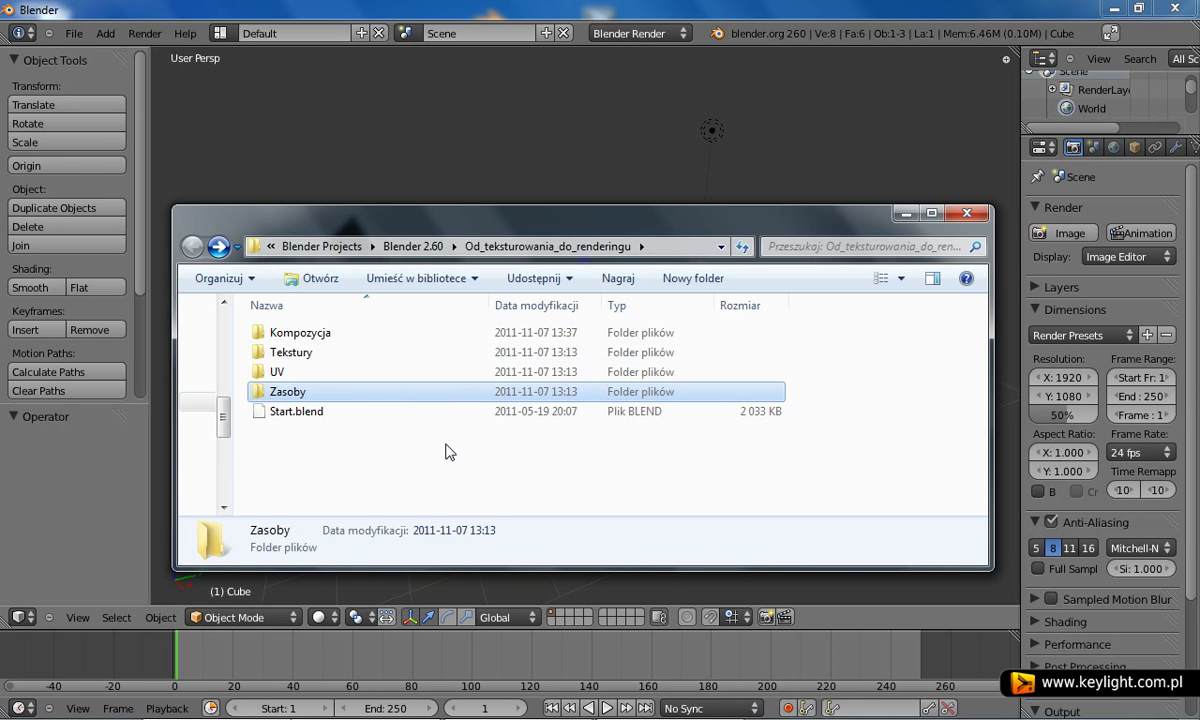
left_click(450, 455)
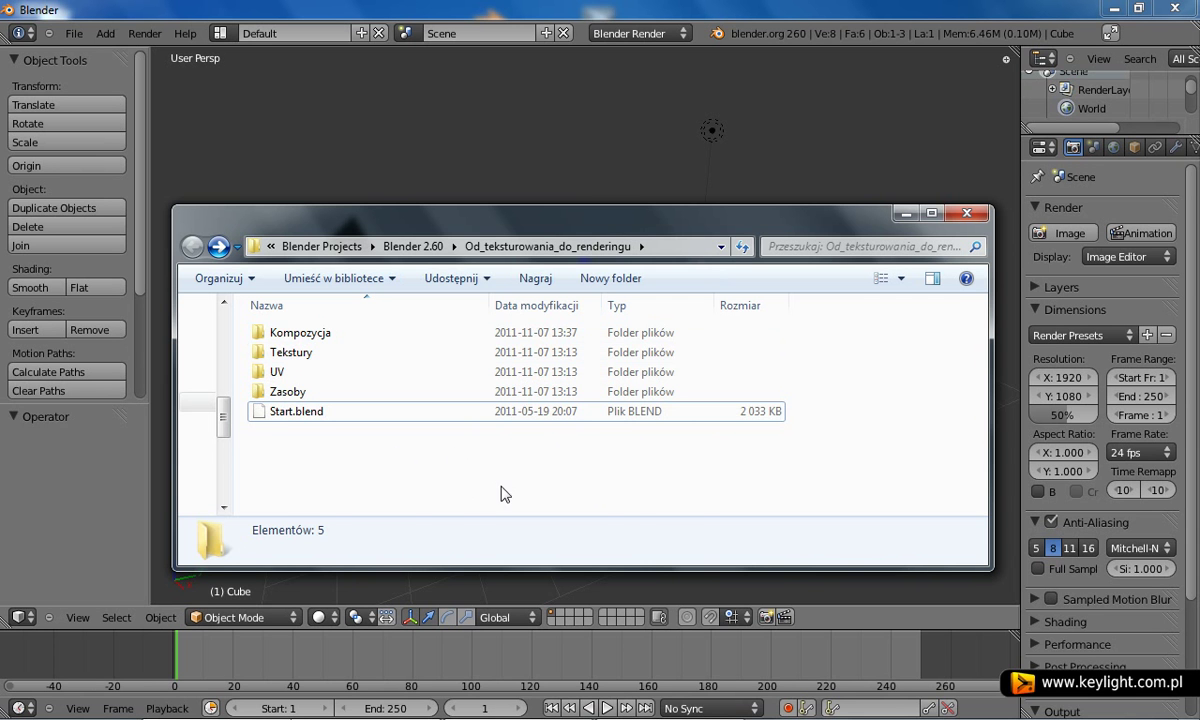
left_click(287, 415)
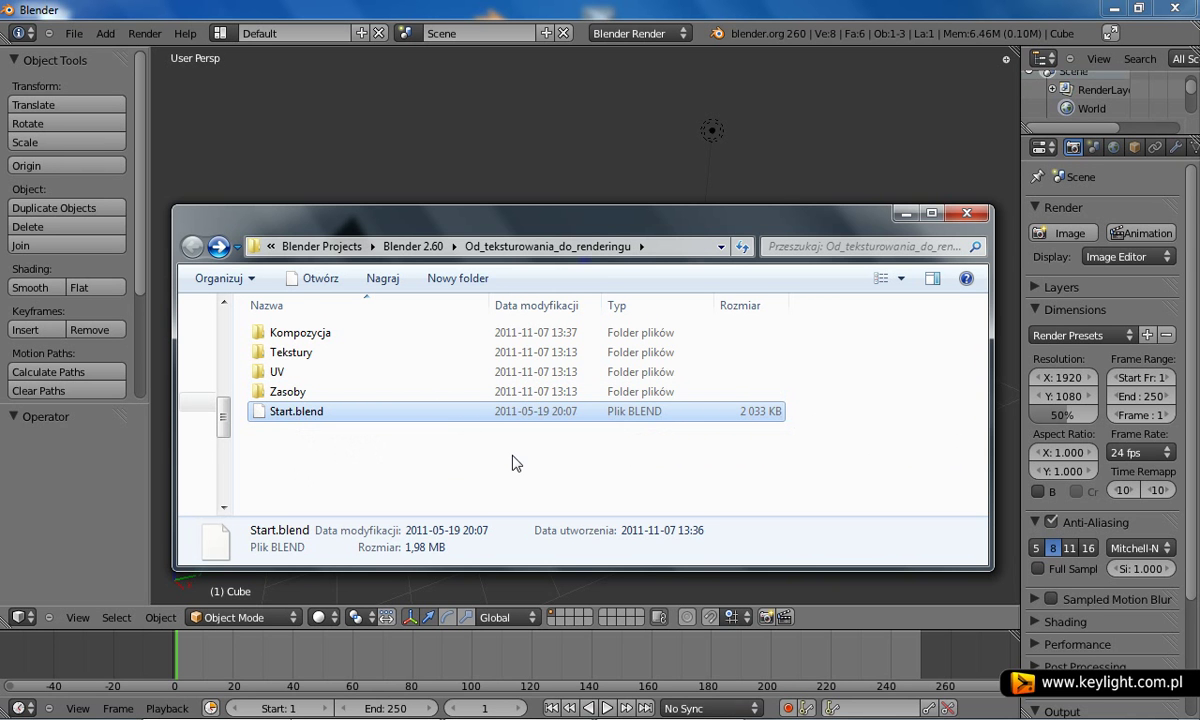
left_click(580, 15)
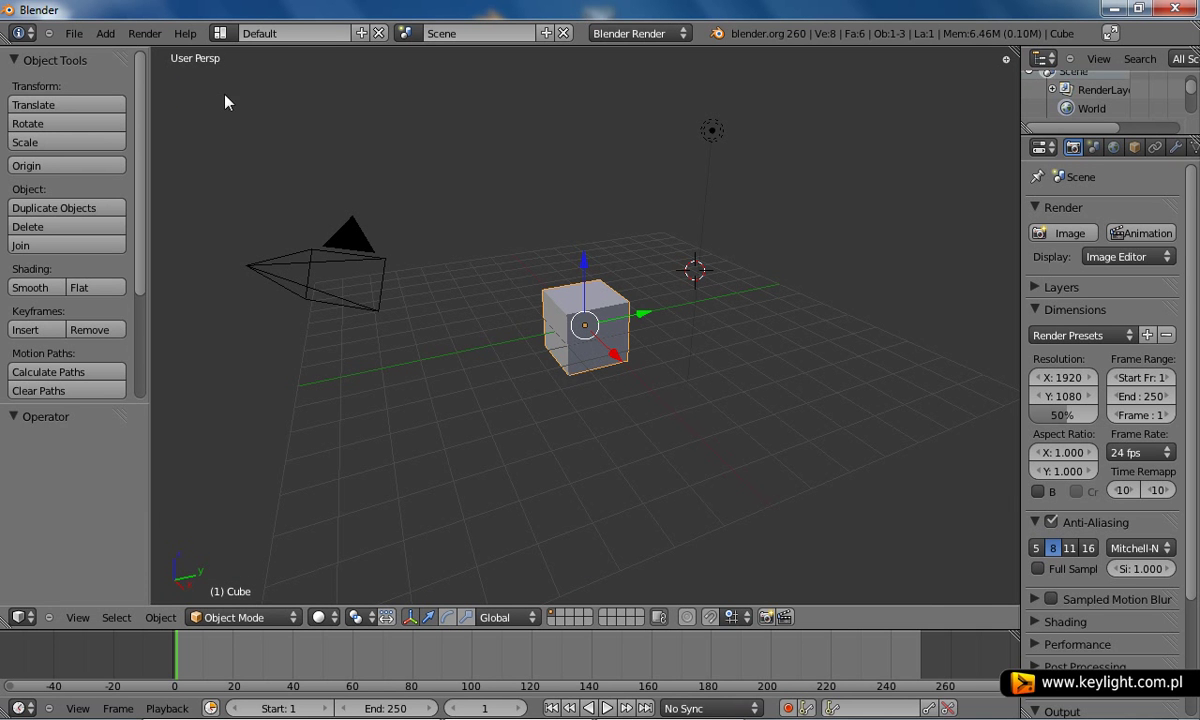
Step: Load Start.blend through File > Open to replace the default cube with the violin and camera
left_click(74, 33)
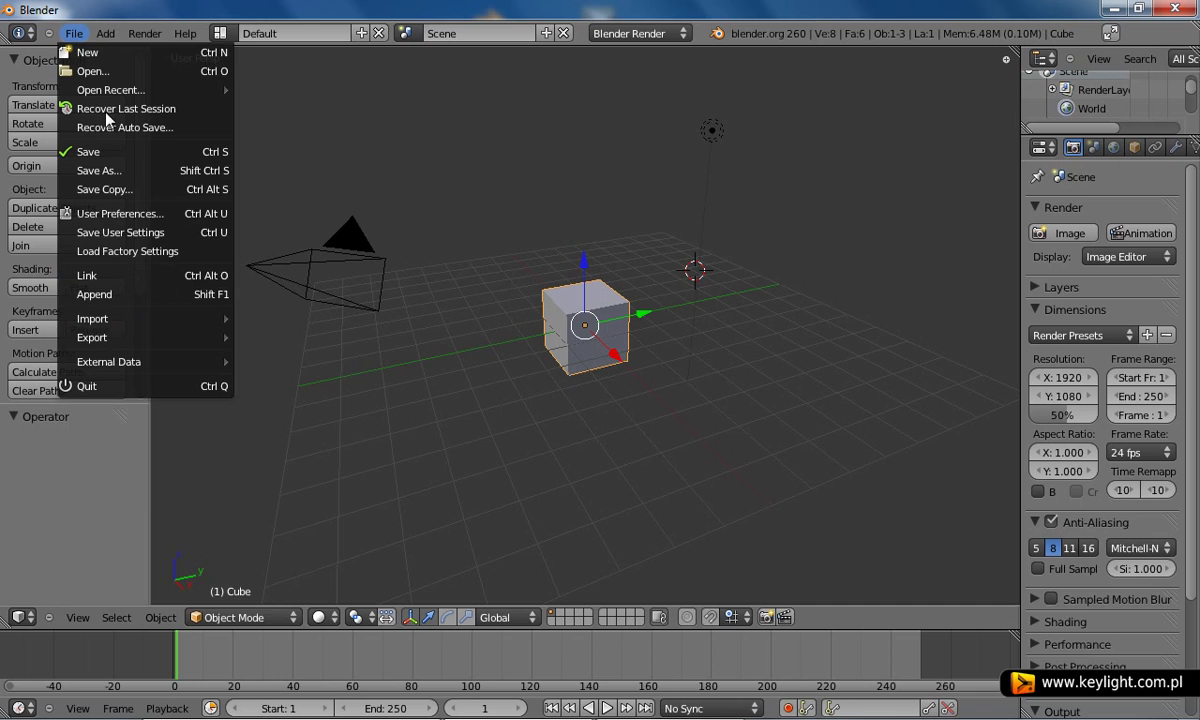
left_click(106, 66)
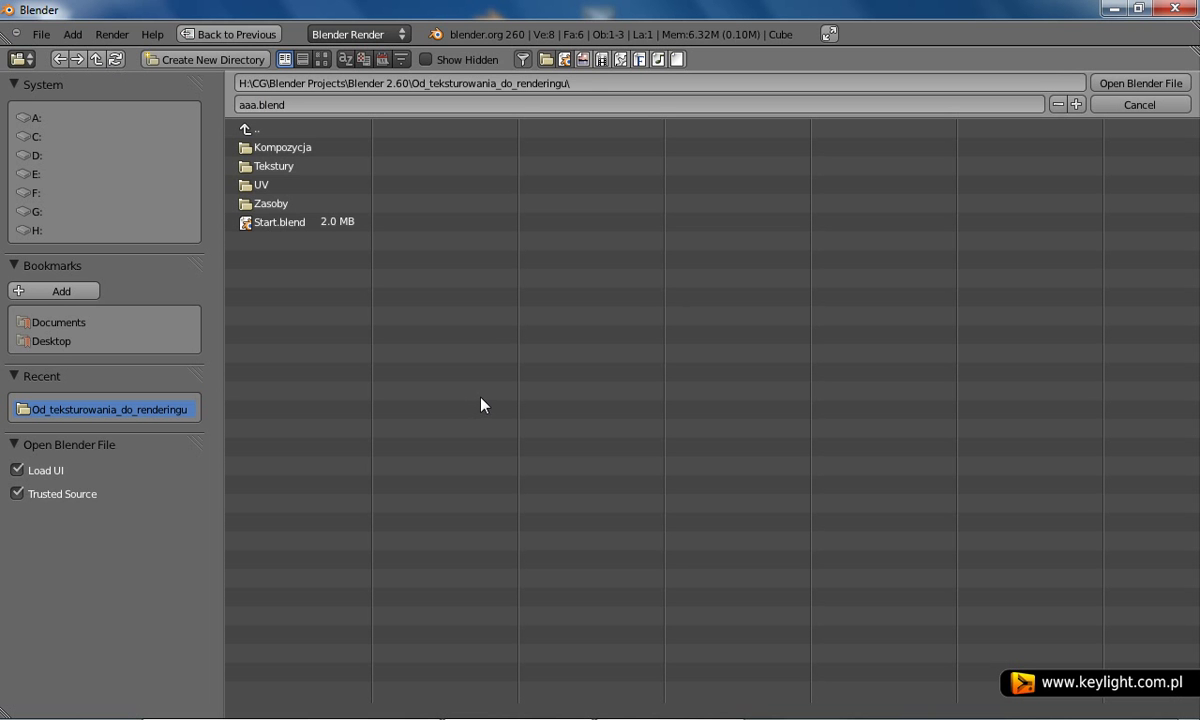
left_click(306, 223)
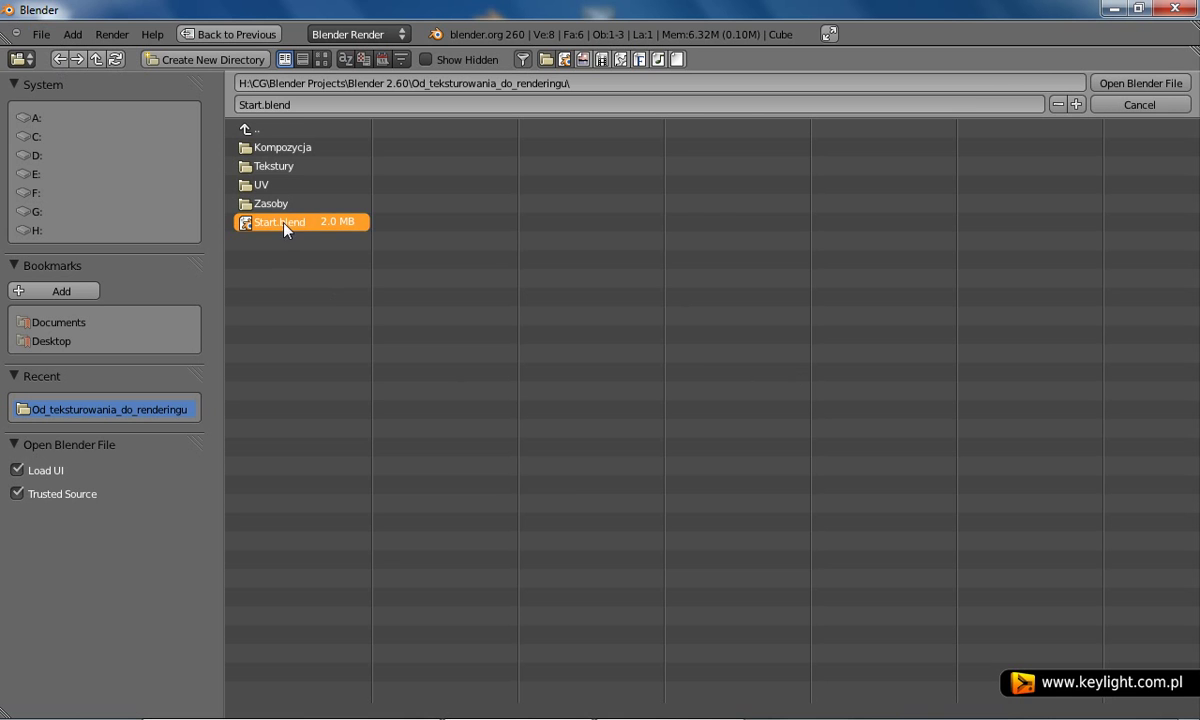
double_click(285, 224)
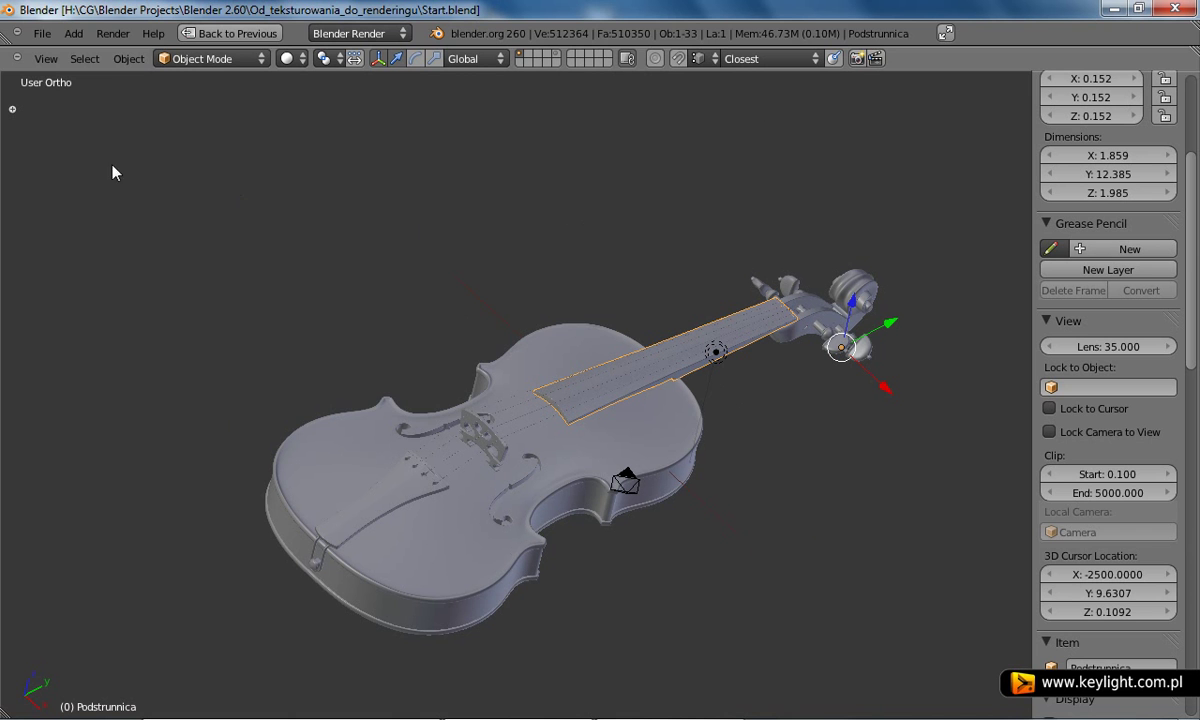
Step: Delete the 4 Views screen layout and switch to the Default layout
left_click(213, 37)
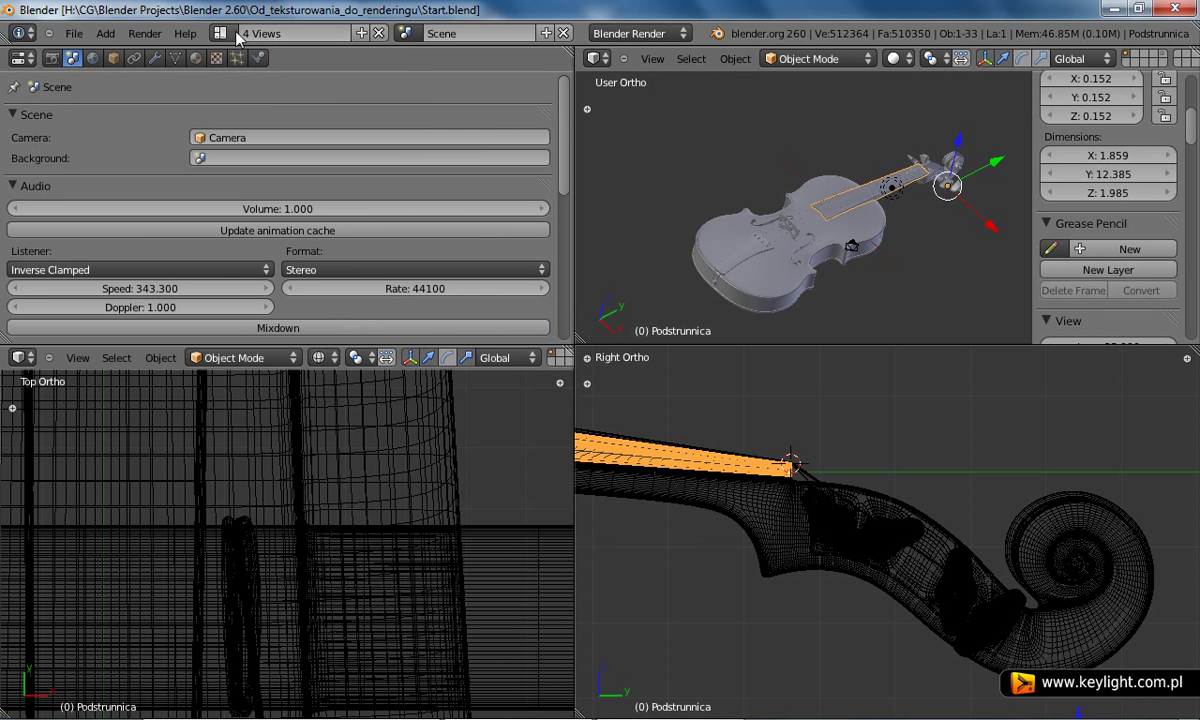
left_click(380, 34)
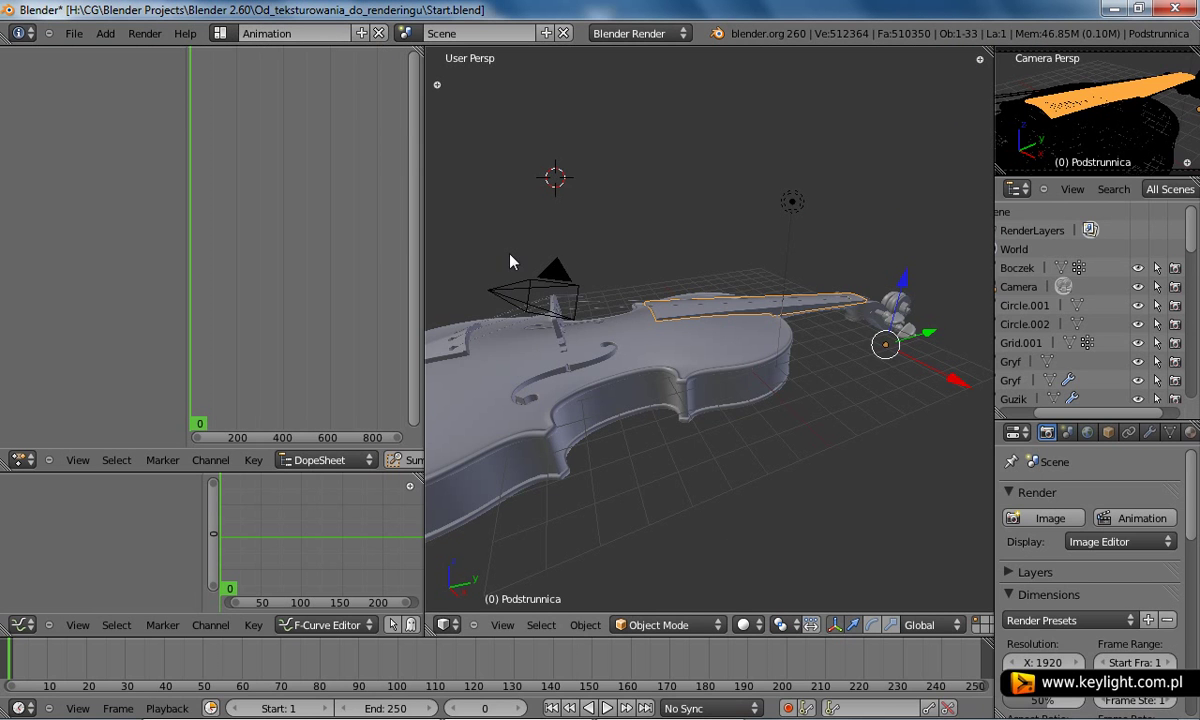
left_click(219, 33)
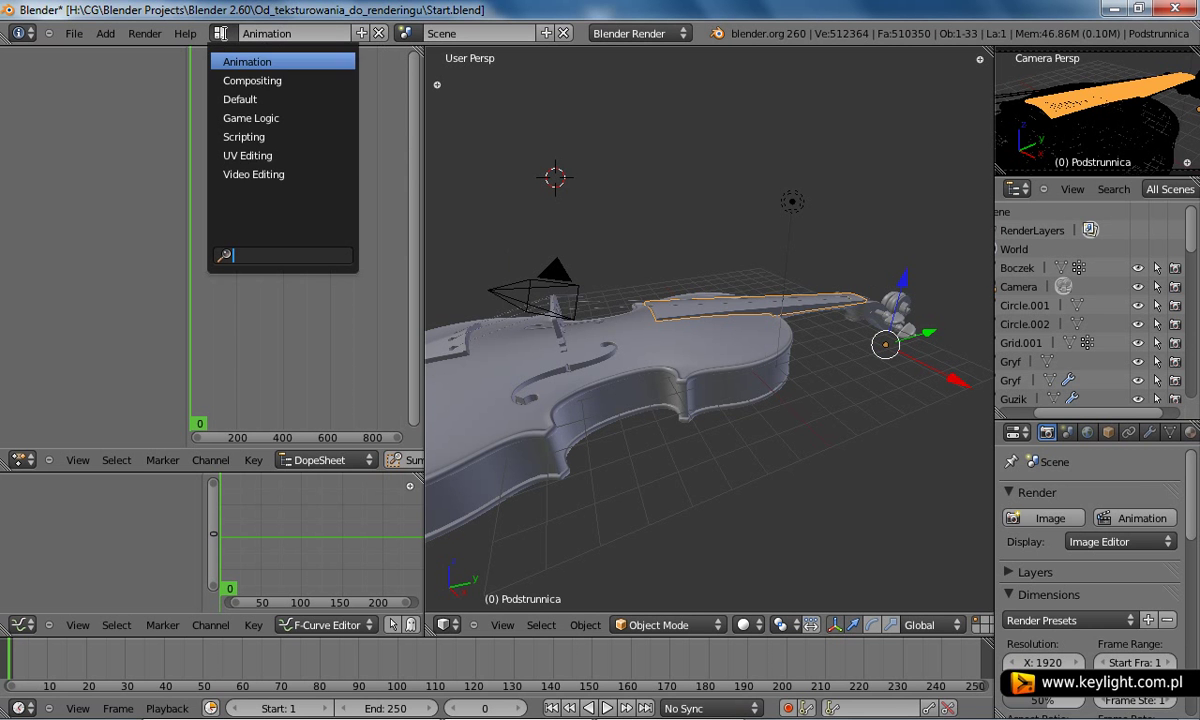
left_click(277, 100)
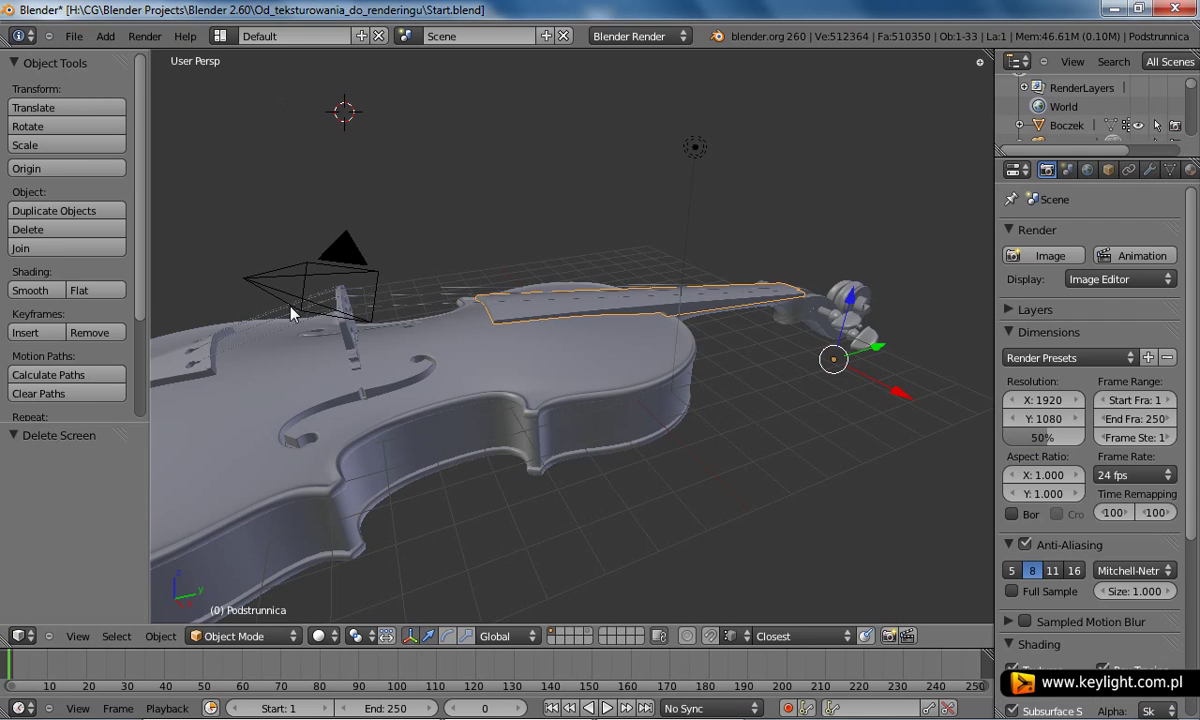
Step: Hide the Tool Shelf and enlarge the Outliner to list Boczek through Podstrunnica.001
mouse_move(475, 385)
middle_mouse_down()
mouse_move(565, 391)
mouse_move(589, 321)
mouse_move(549, 350)
mouse_move(593, 350)
mouse_move(576, 361)
middle_mouse_up()
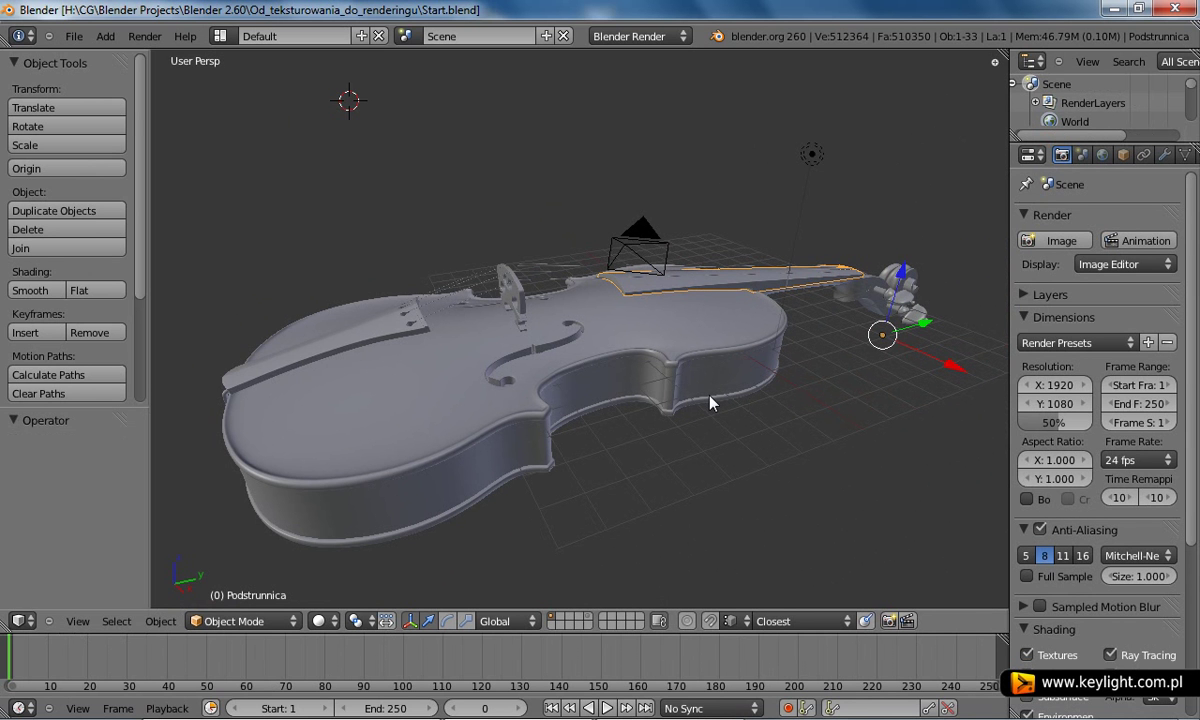
key("t")
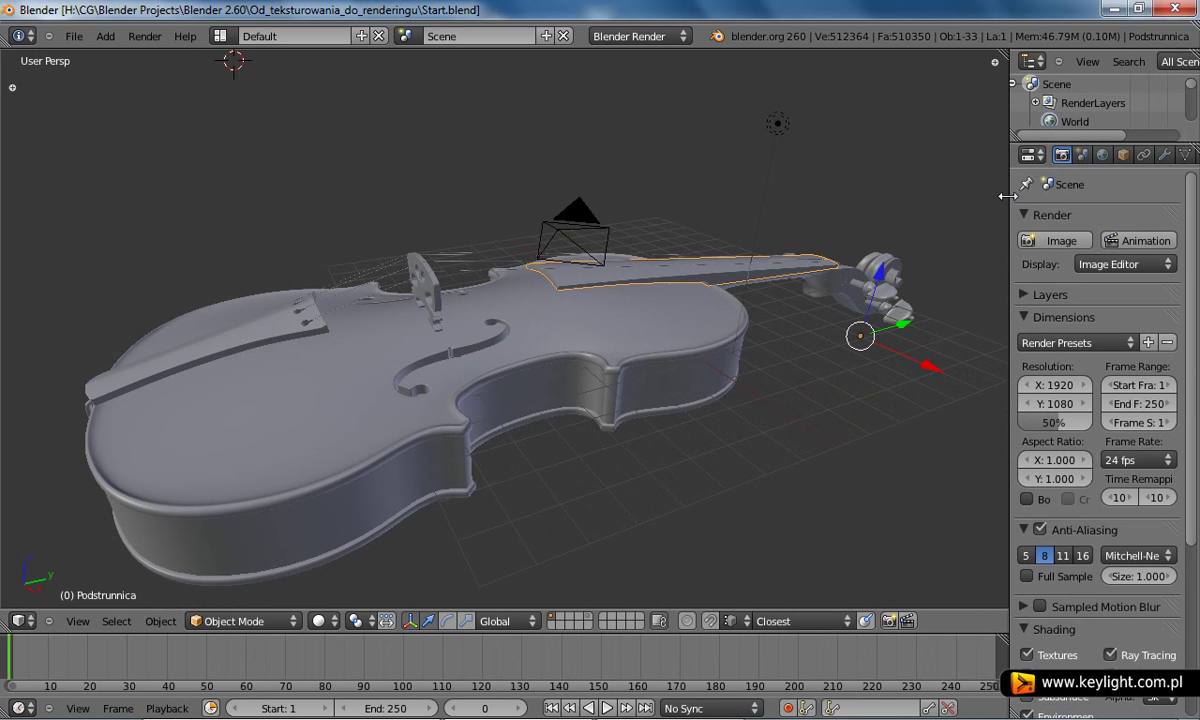
left_click_drag(1008, 204, 882, 200)
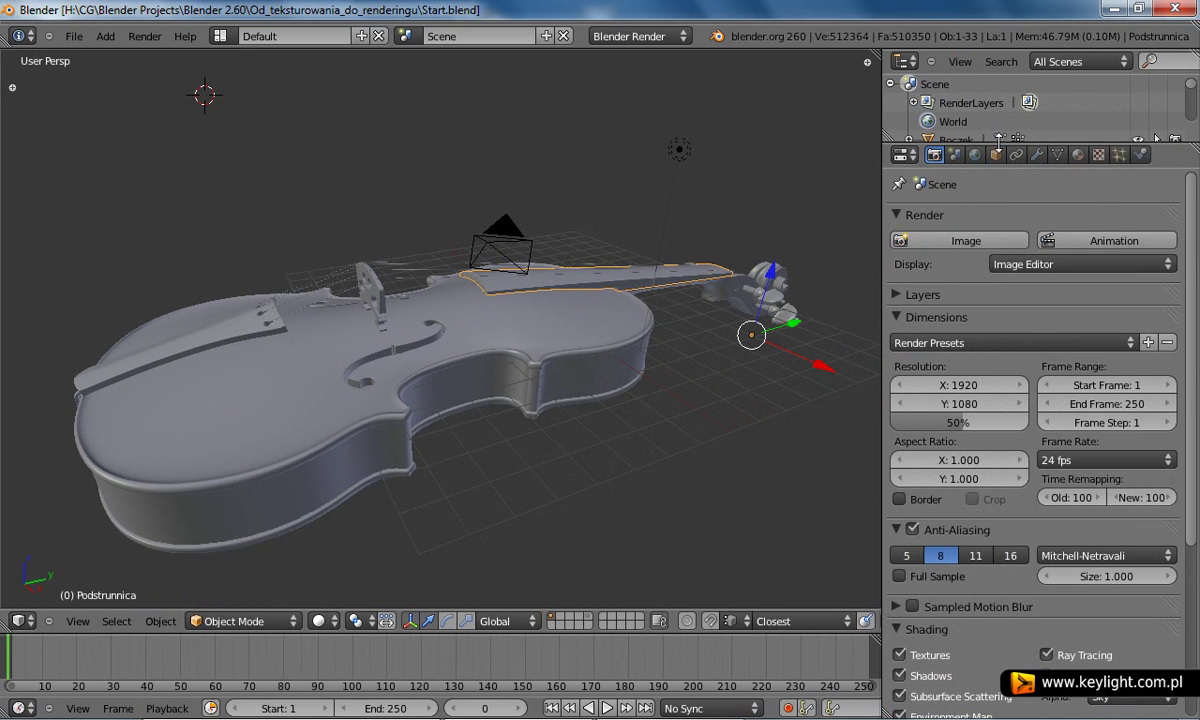
left_click_drag(998, 143, 998, 560)
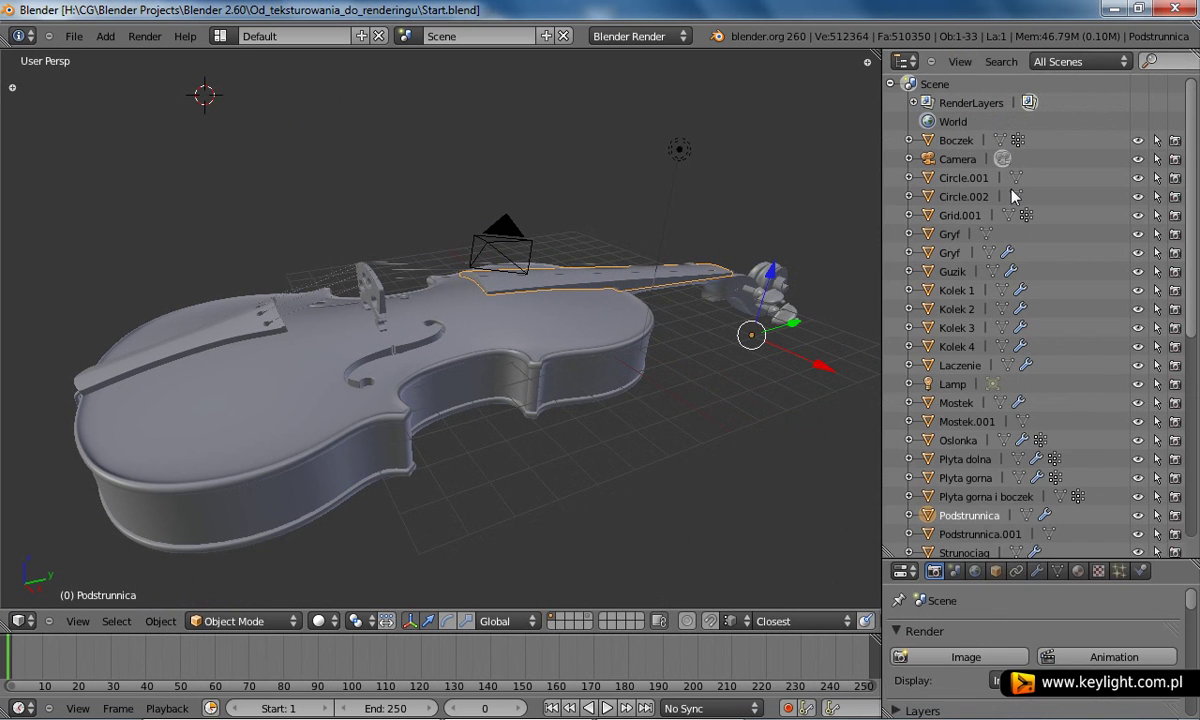
left_click(903, 64)
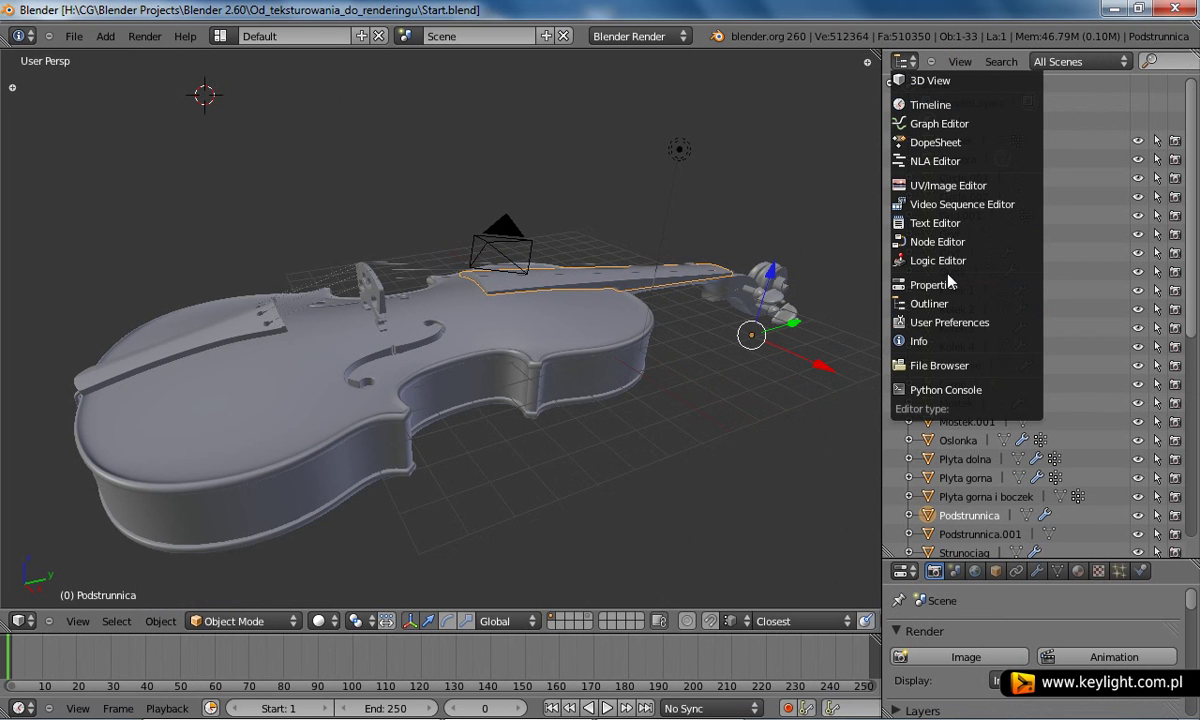
left_click(933, 306)
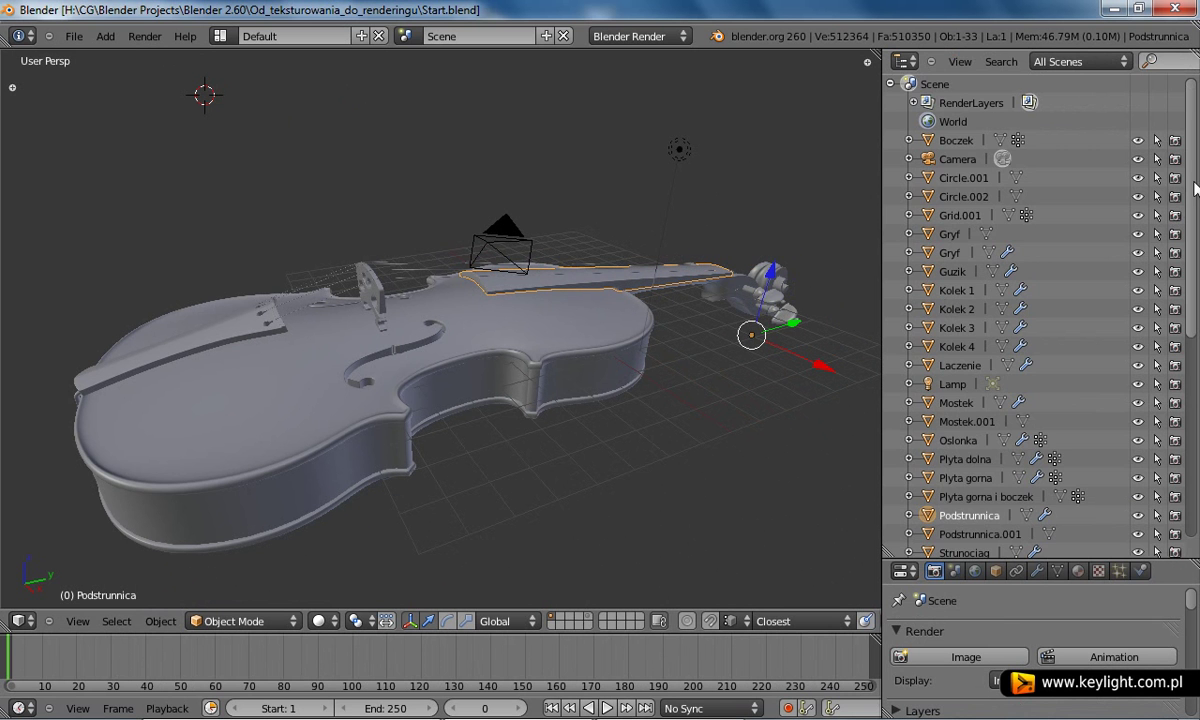
mouse_move(1192, 188)
left_mouse_down()
mouse_move(1187, 428)
mouse_move(1190, 140)
left_mouse_up()
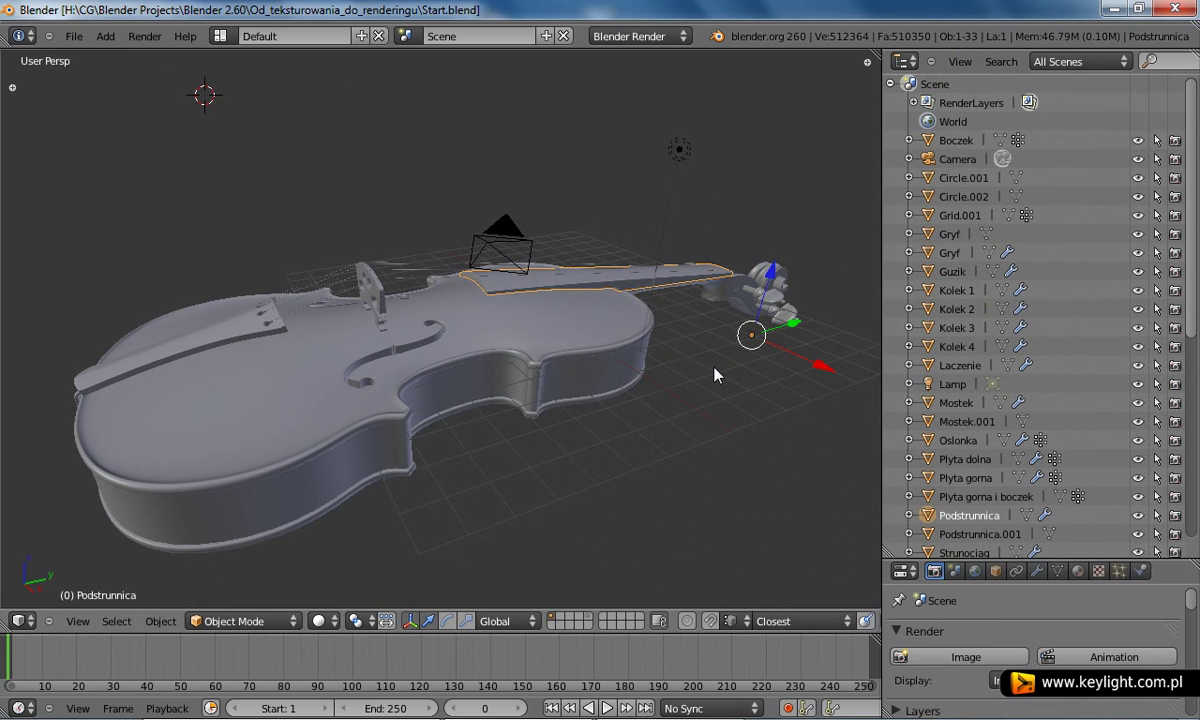
right_click(316, 362)
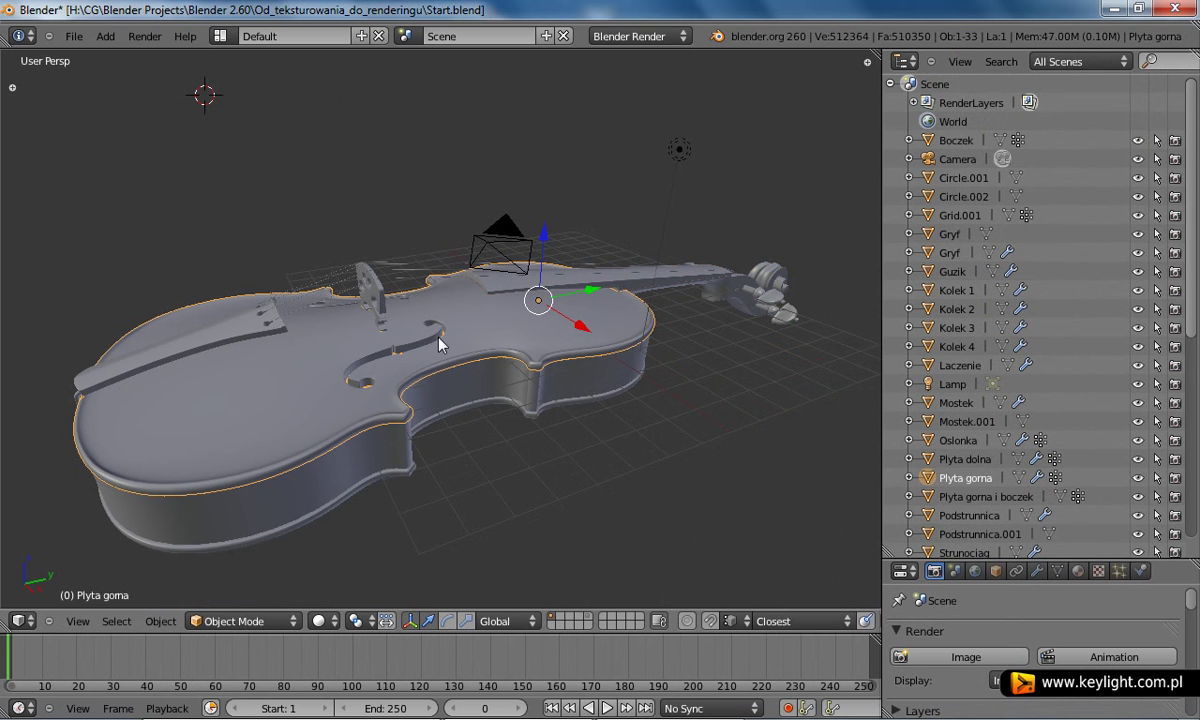
right_click(461, 394)
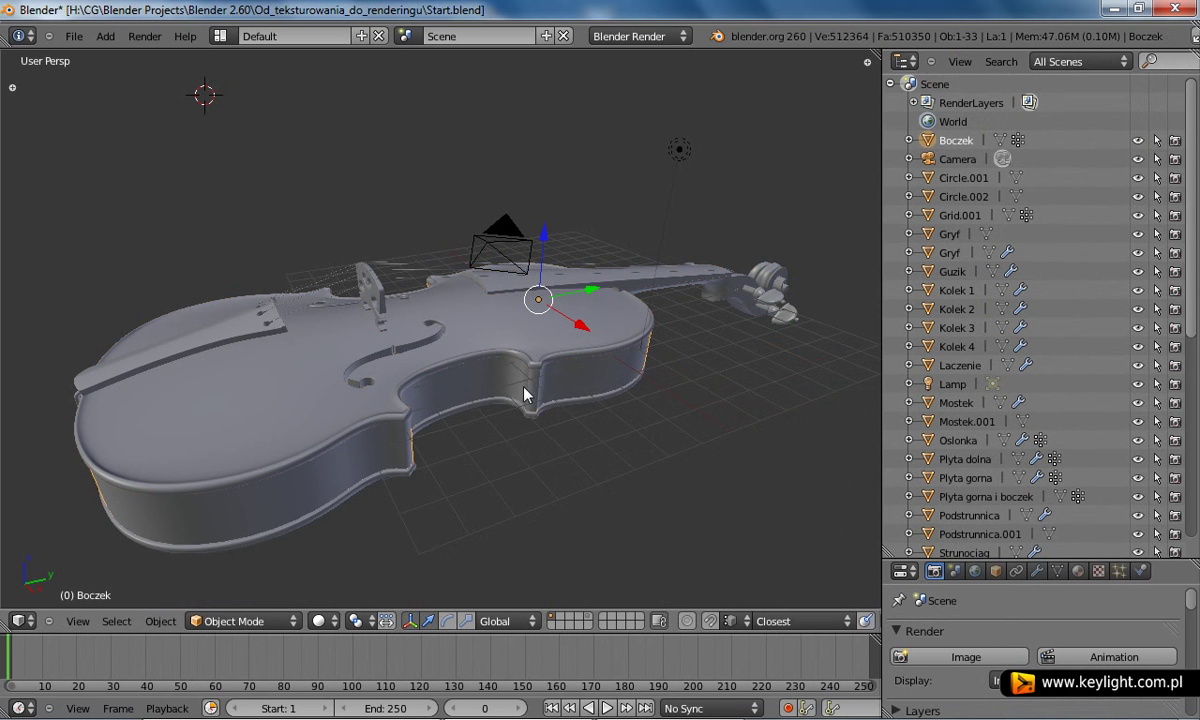
right_click(530, 416)
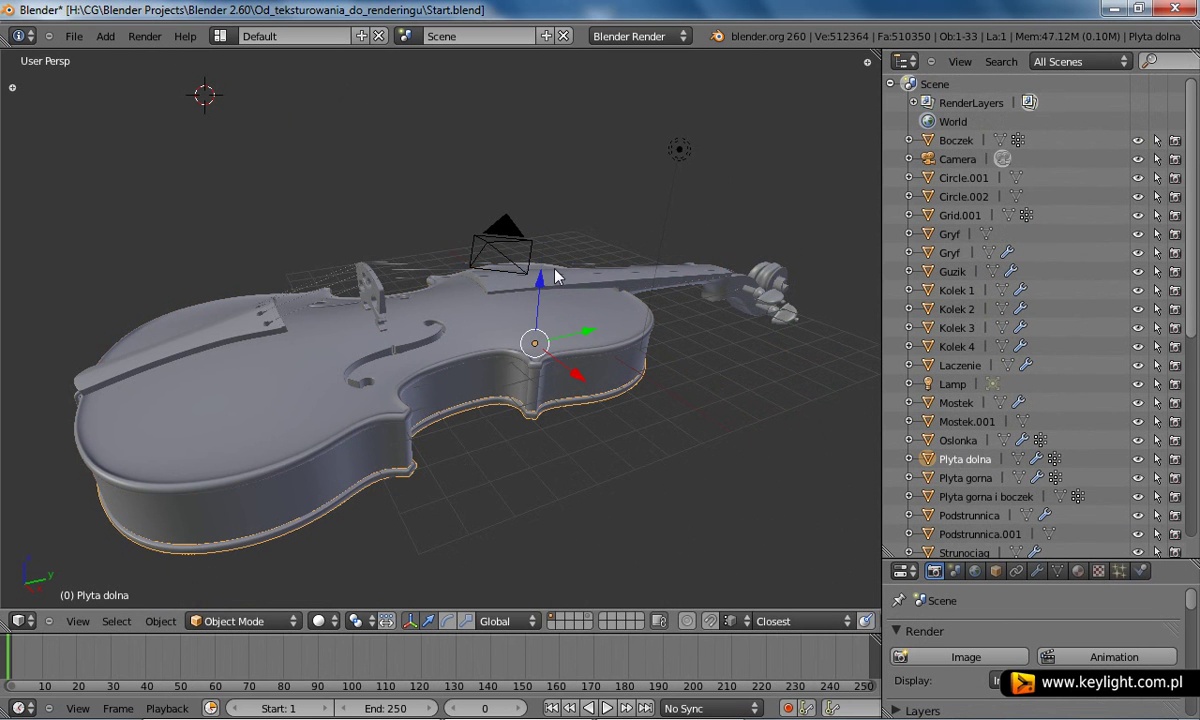
right_click(220, 340)
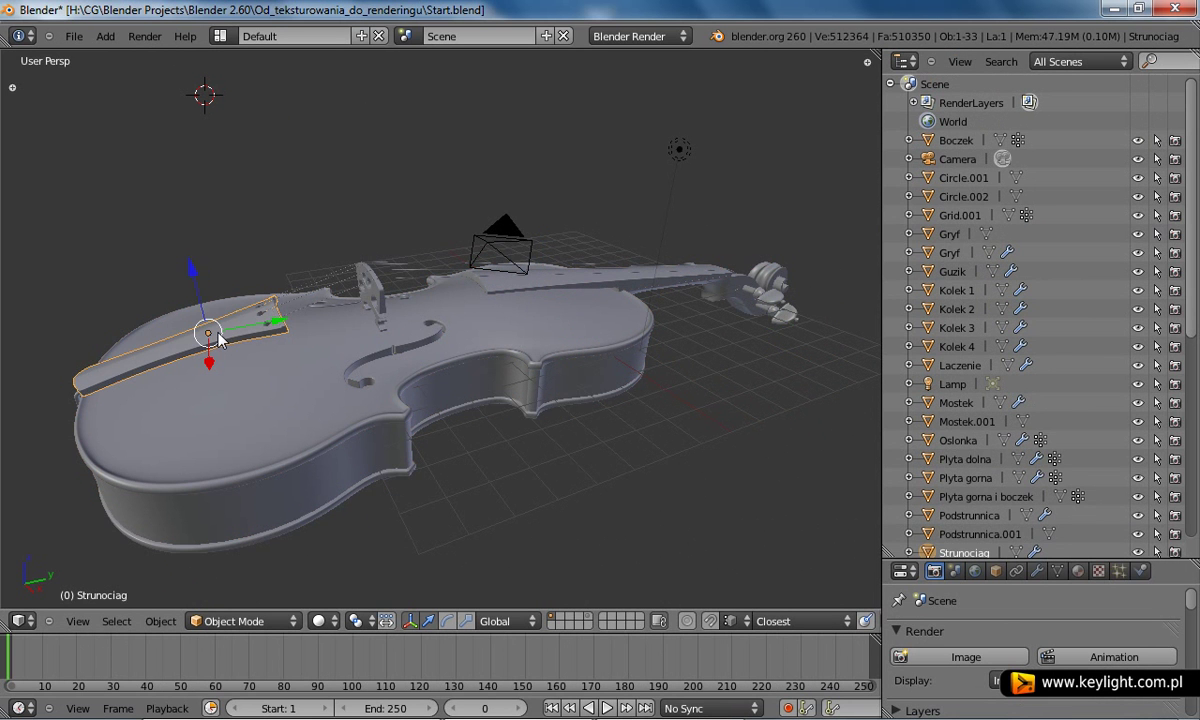
right_click(380, 289)
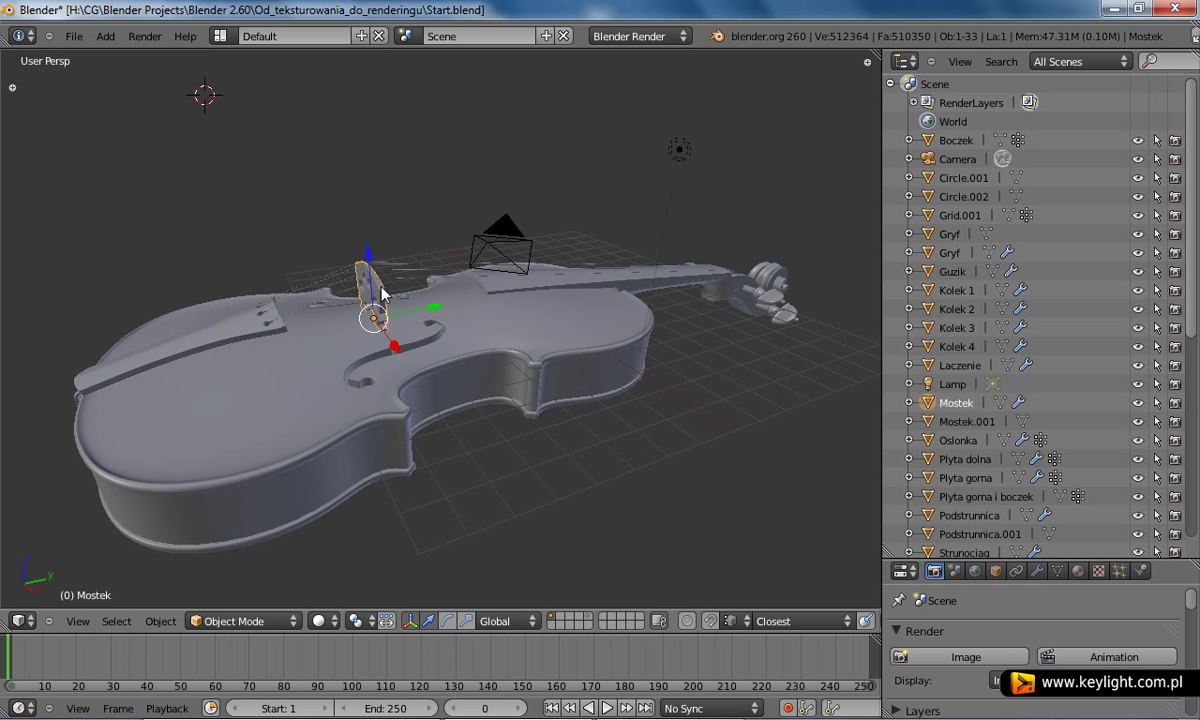
scroll(397, 360, "up", 5)
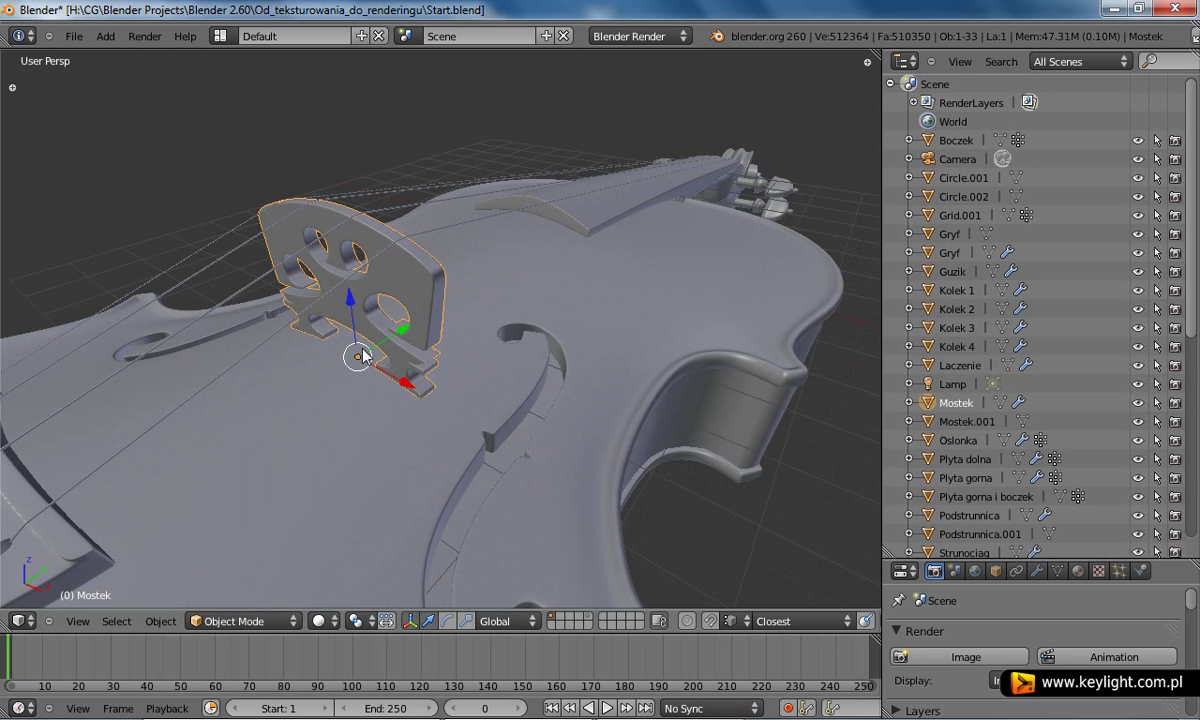
right_click(246, 358)
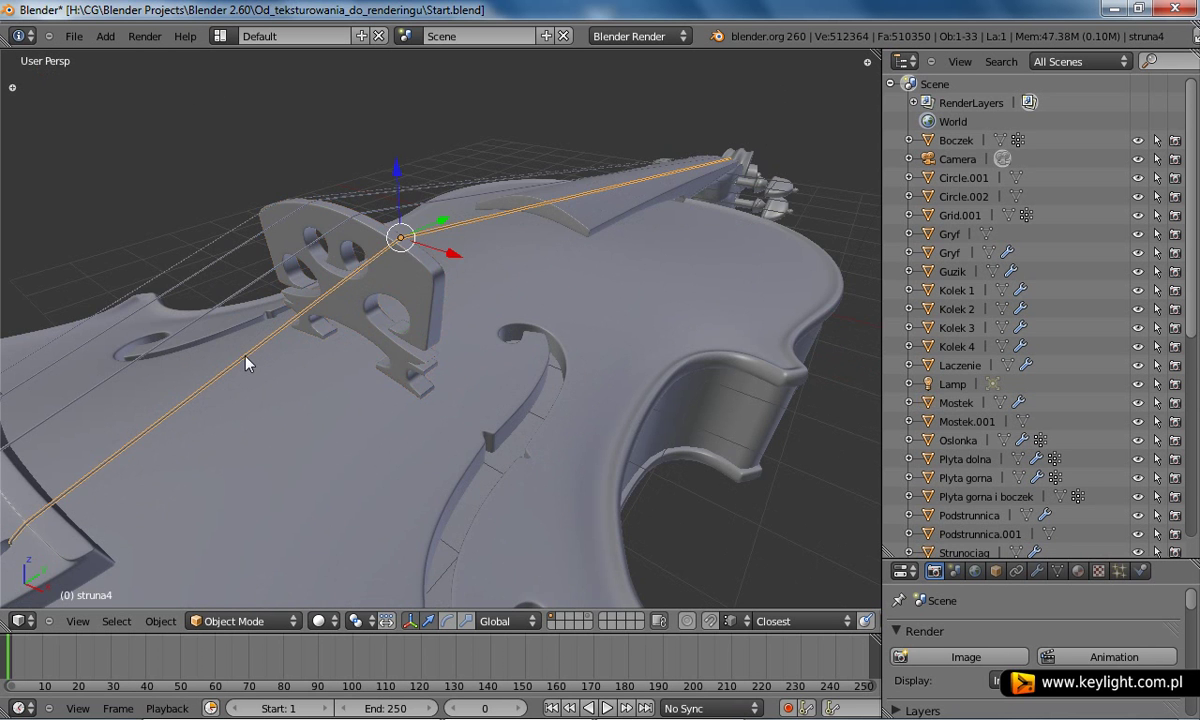
scroll(906, 417, "down", 3)
scroll(967, 452, "down", 6)
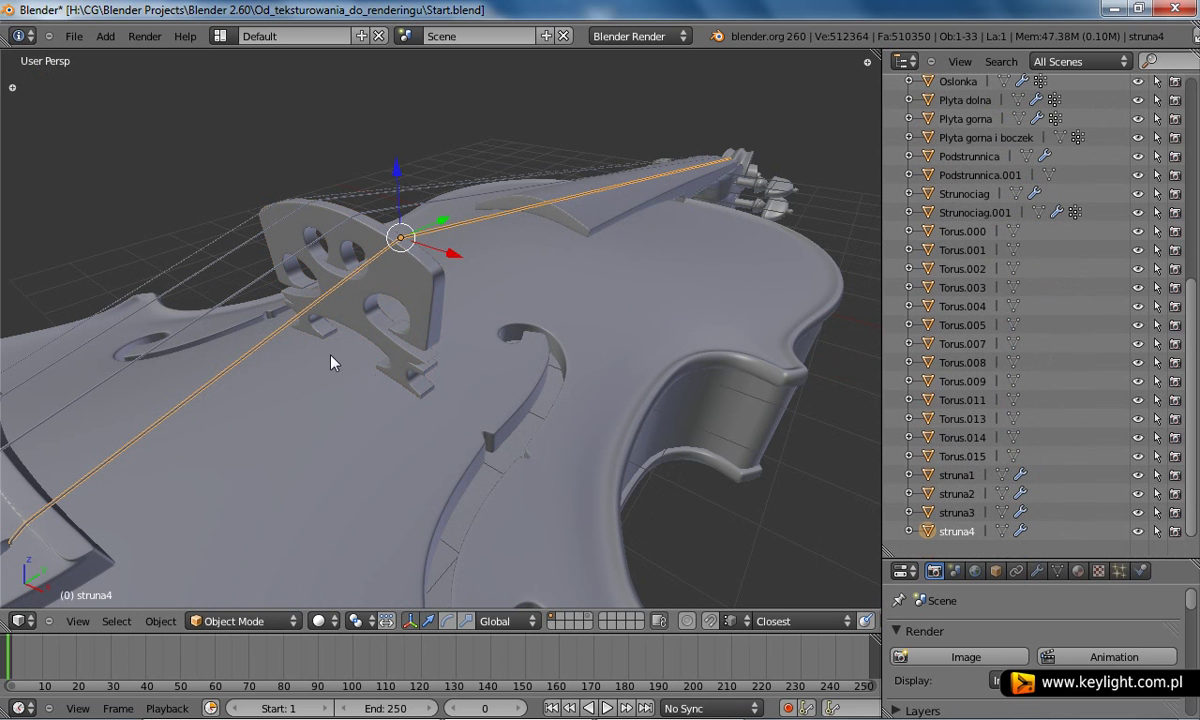
right_click(250, 287)
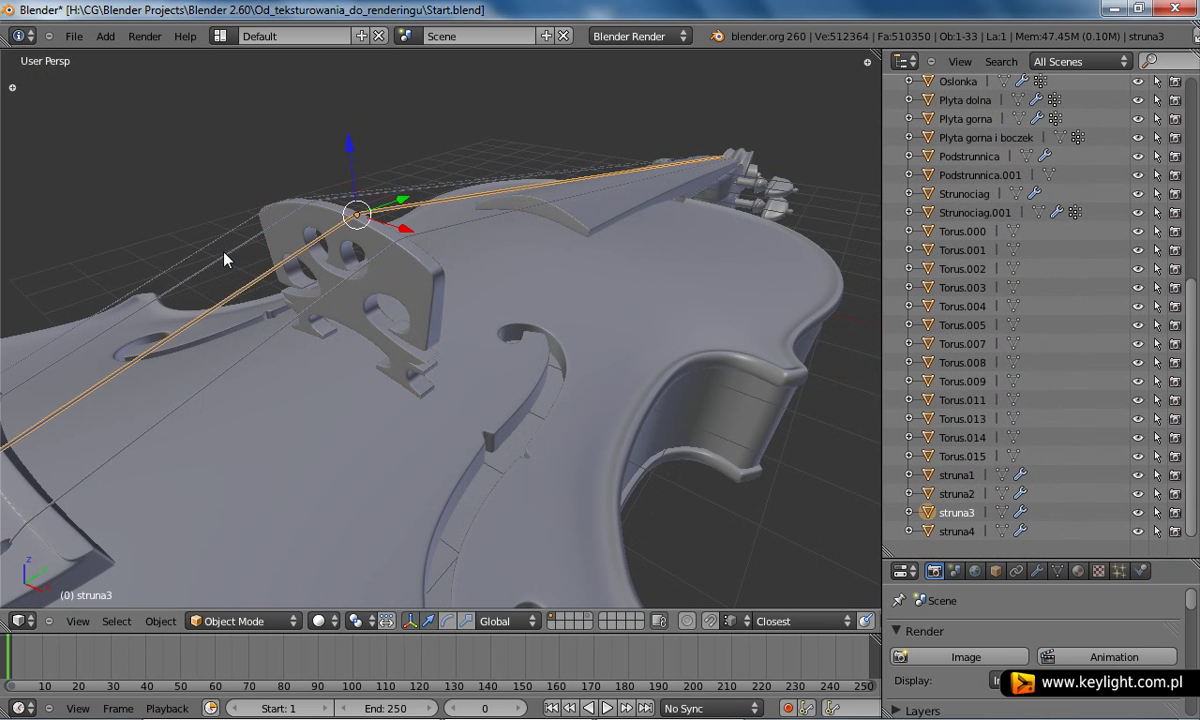
right_click(214, 245)
right_click(211, 248)
scroll(418, 314, "down", 4)
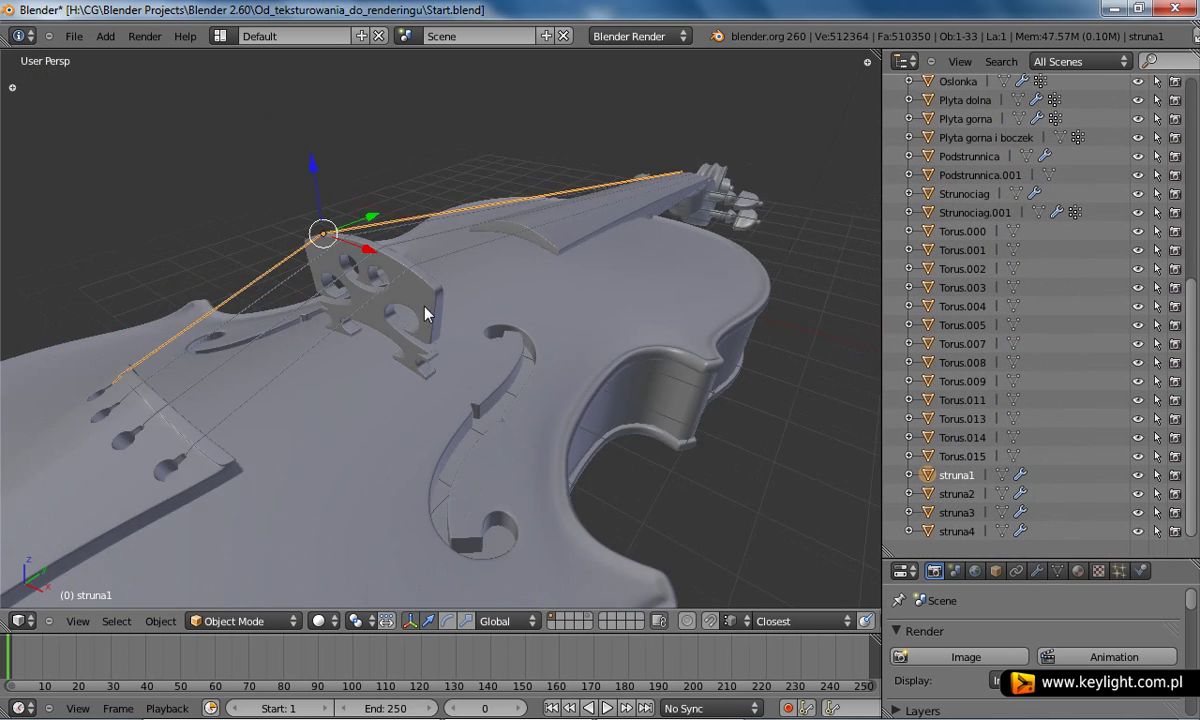
mouse_move(393, 410)
middle_mouse_down()
mouse_move(547, 263)
mouse_move(517, 303)
mouse_move(298, 435)
middle_mouse_up()
right_click(297, 446)
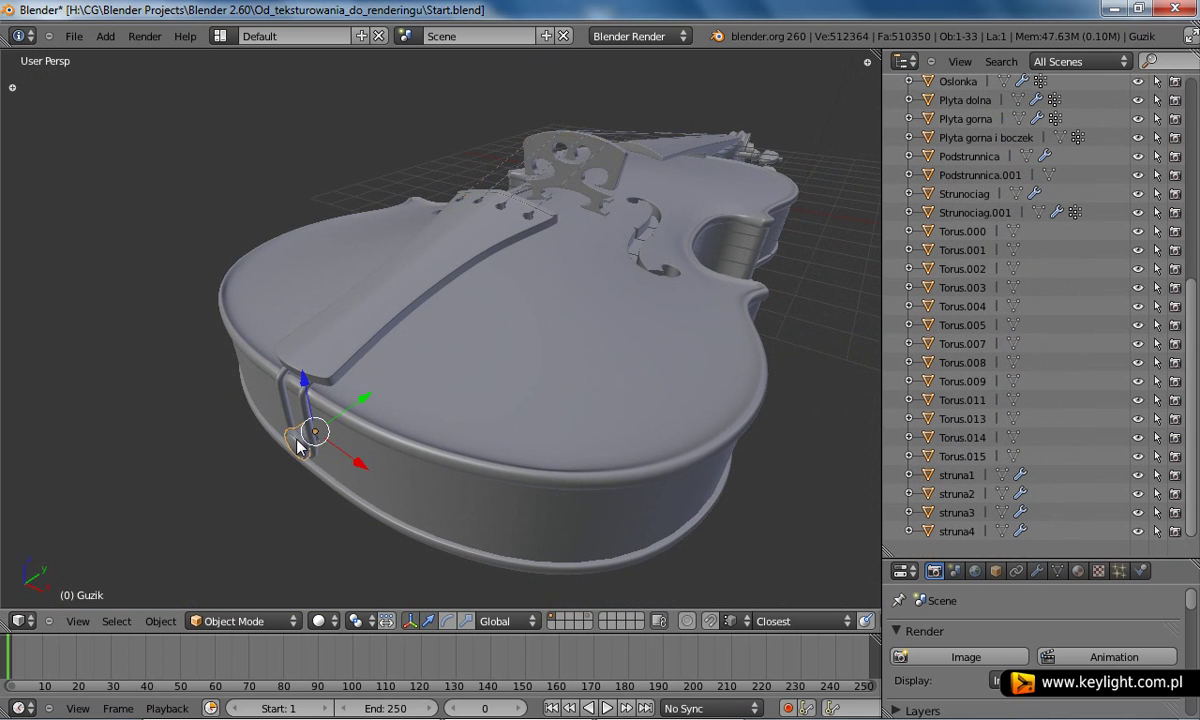
scroll(1090, 367, "up", 2)
scroll(1063, 375, "up", 6)
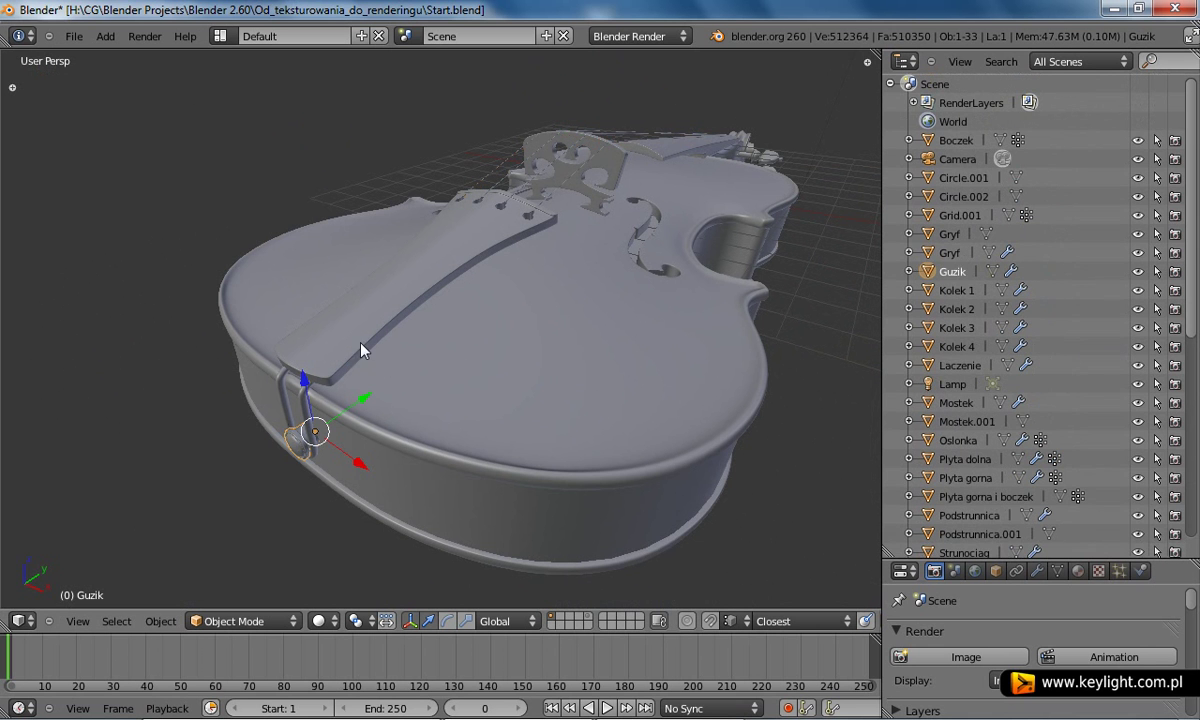
right_click(303, 398)
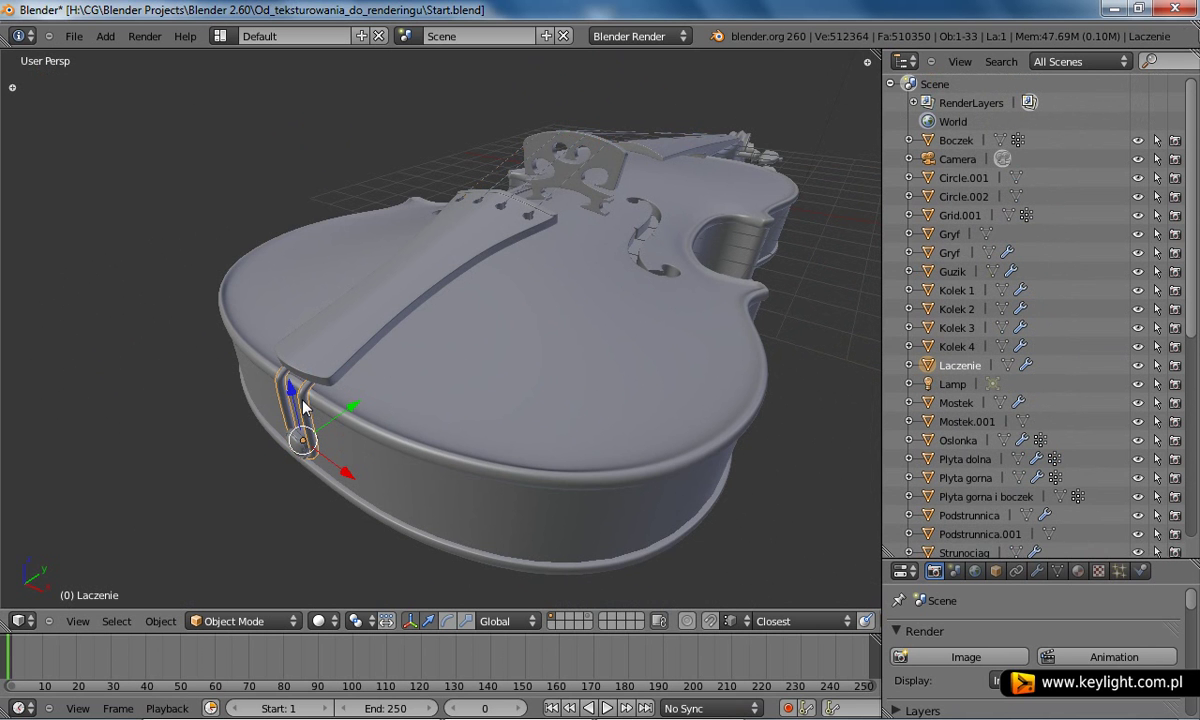
middle_click_drag(376, 389, 418, 391)
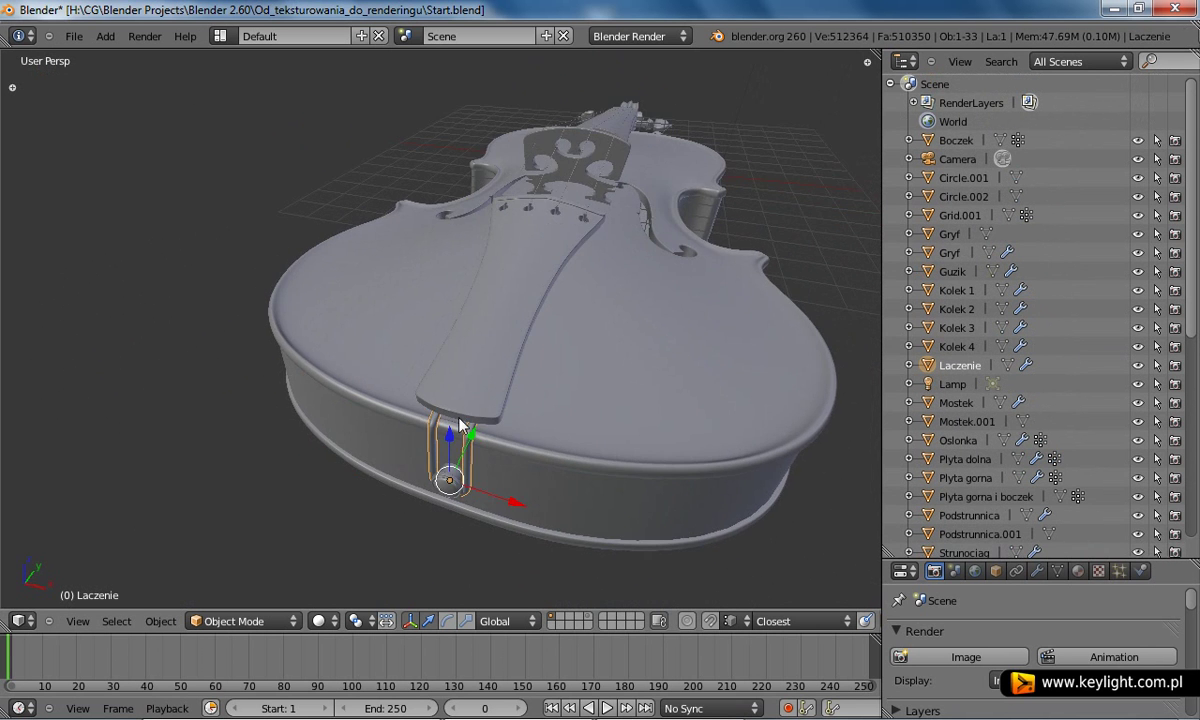
right_click(451, 432)
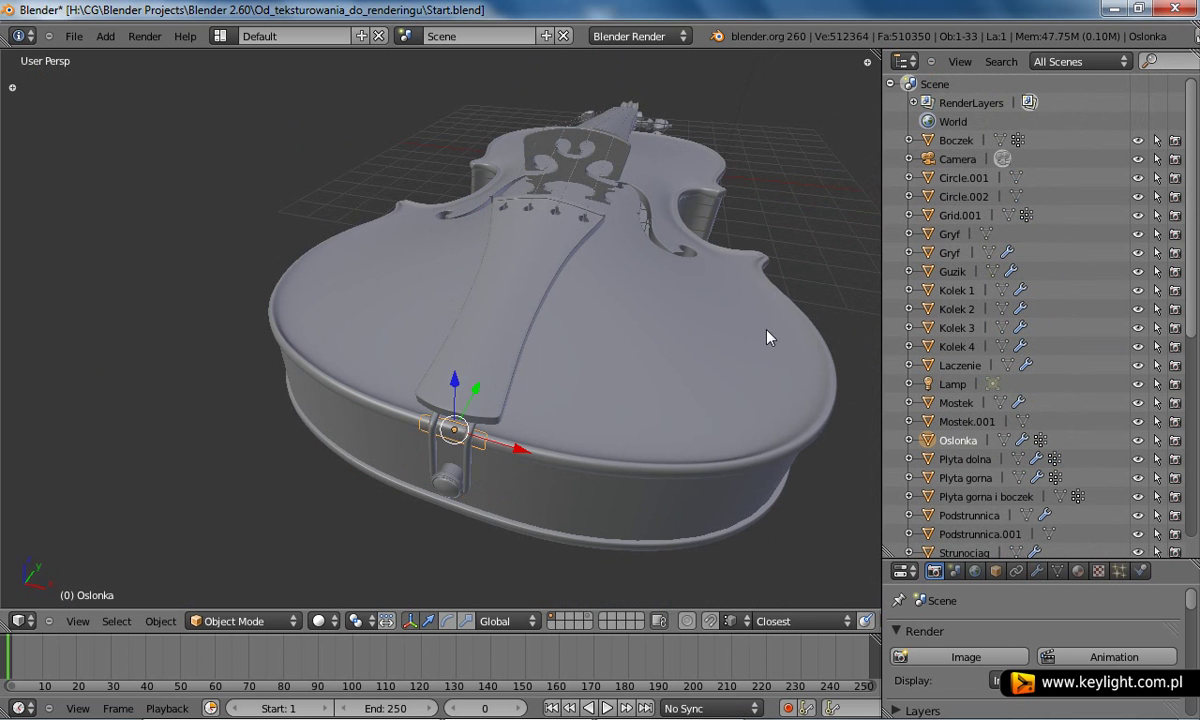
mouse_move(772, 335)
middle_mouse_down()
mouse_move(576, 335)
mouse_move(593, 364)
middle_mouse_up()
mouse_move(707, 426)
middle_mouse_down()
mouse_move(538, 423)
mouse_move(501, 407)
mouse_move(515, 376)
middle_mouse_up()
right_click(515, 376)
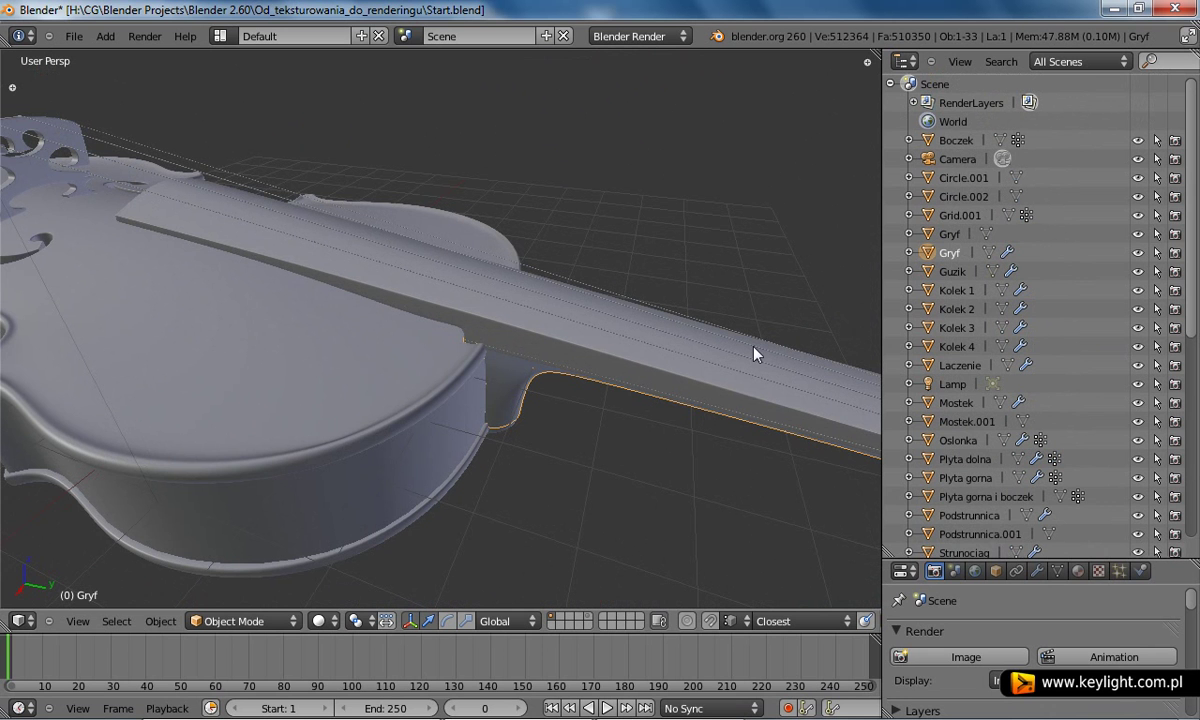
right_click(593, 356)
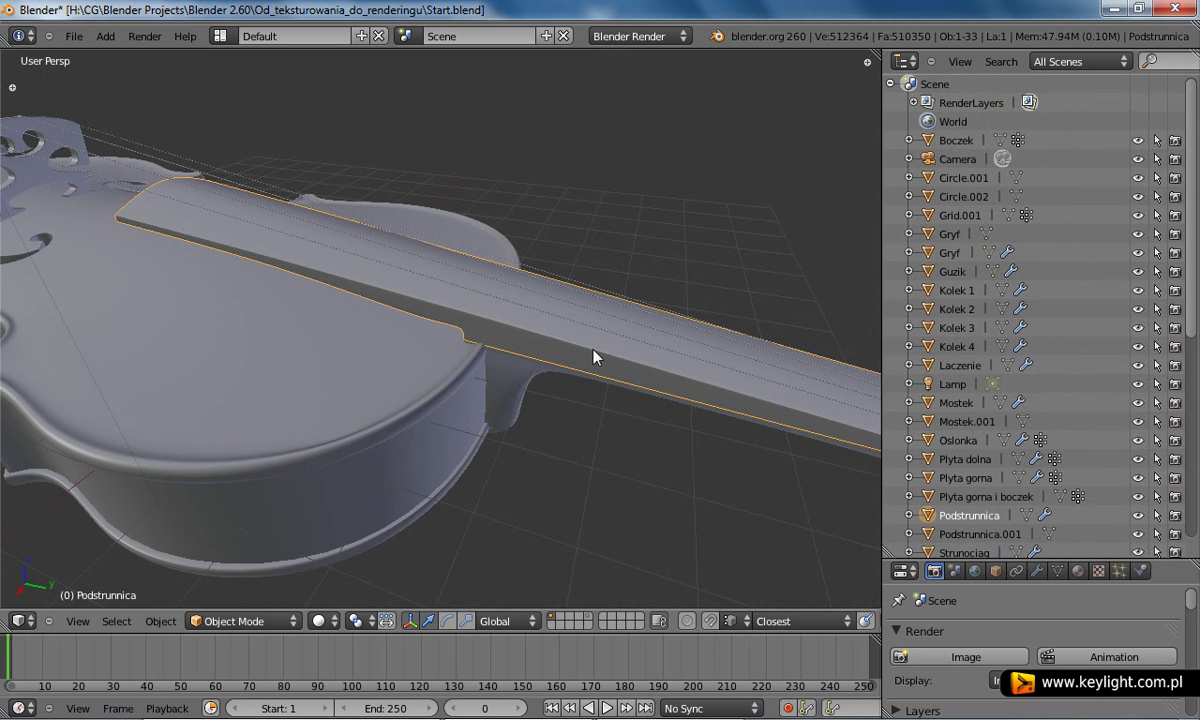
scroll(600, 372, "down", 4)
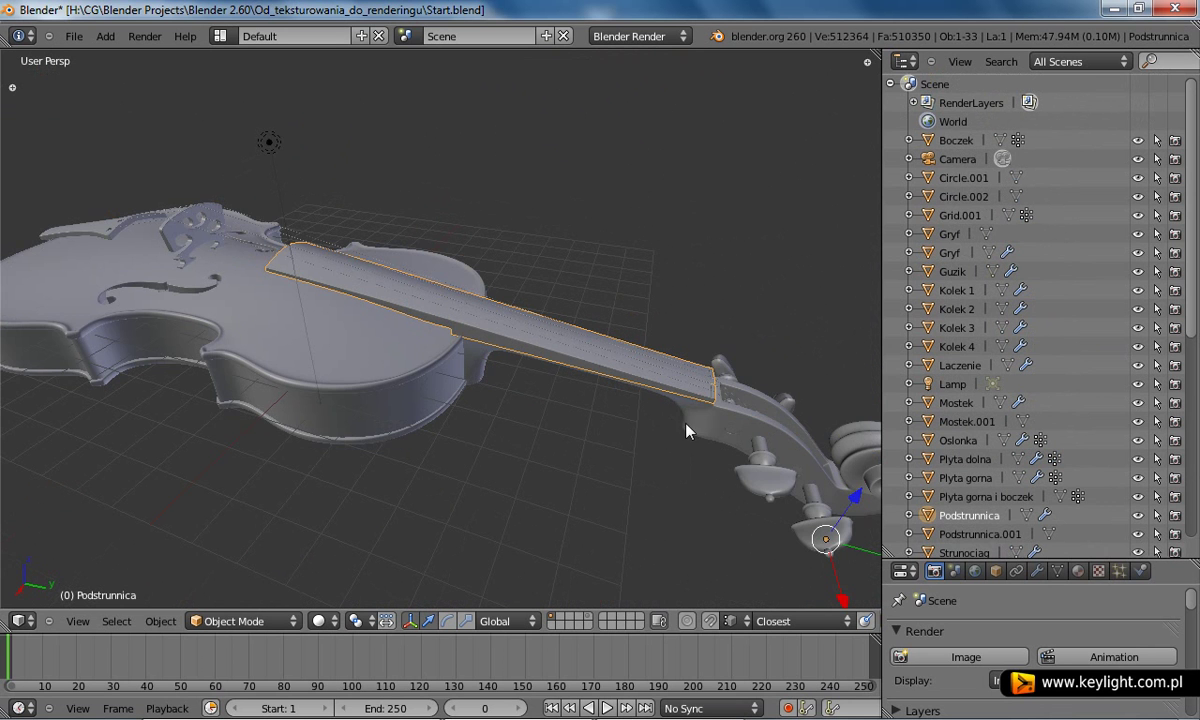
right_click(738, 452)
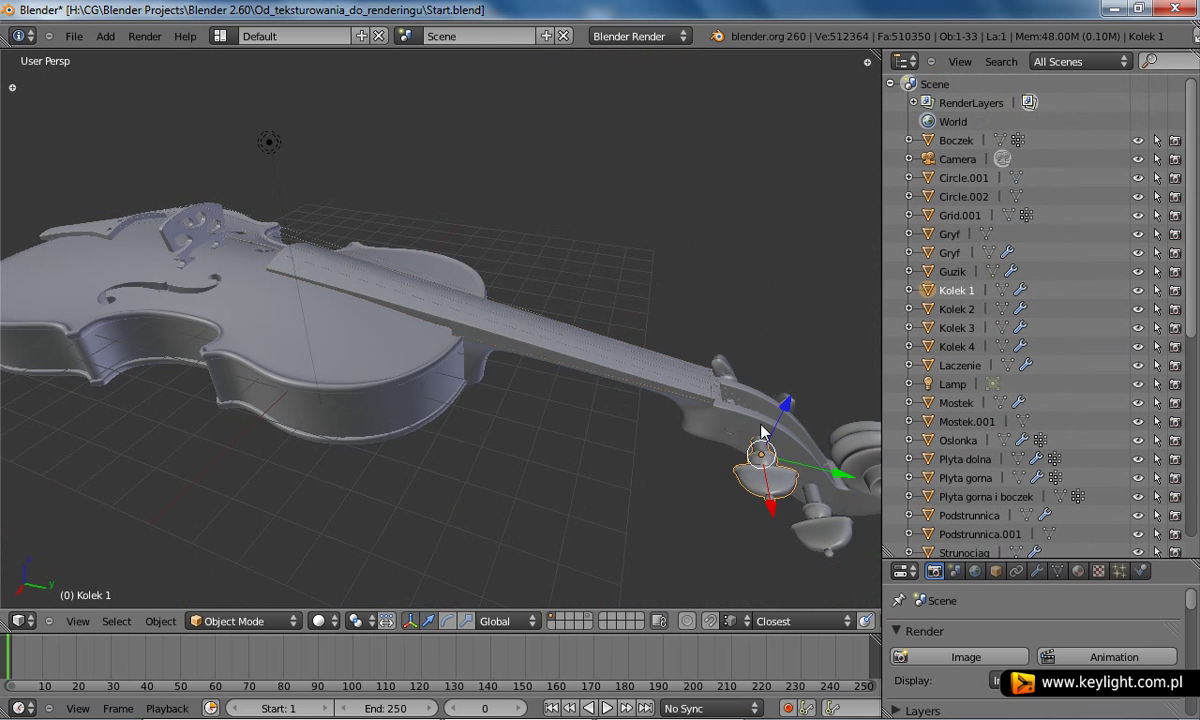
right_click(725, 372)
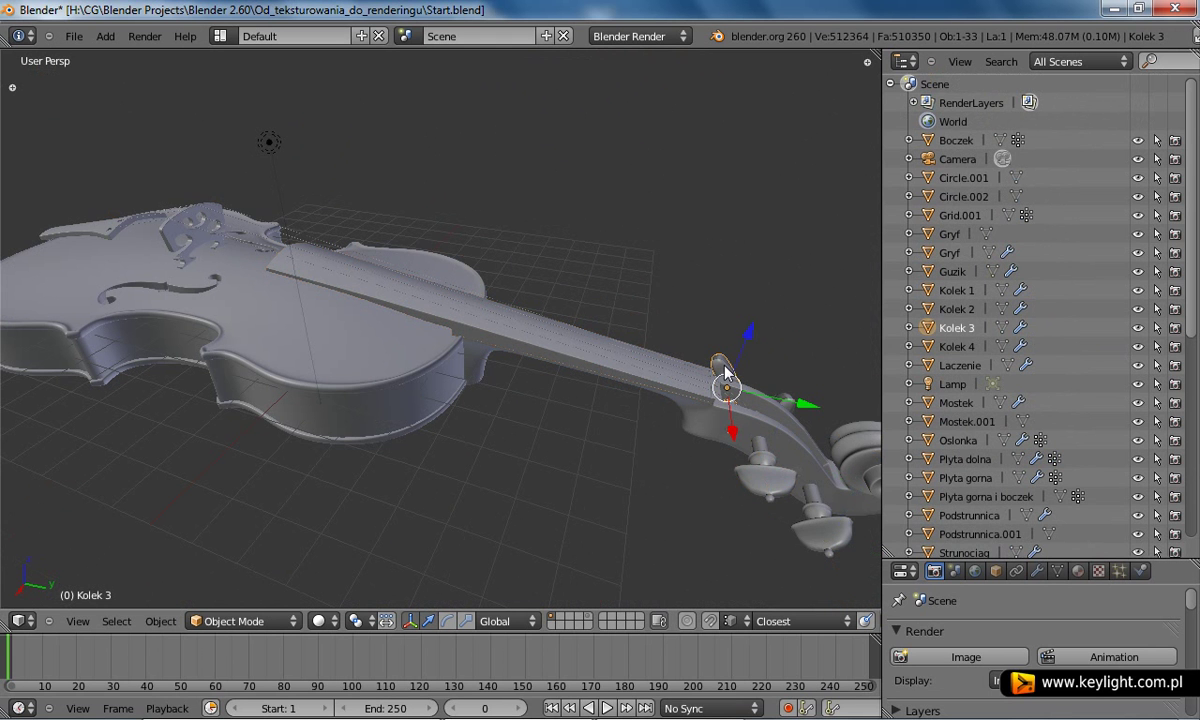
right_click(789, 403)
right_click(815, 515)
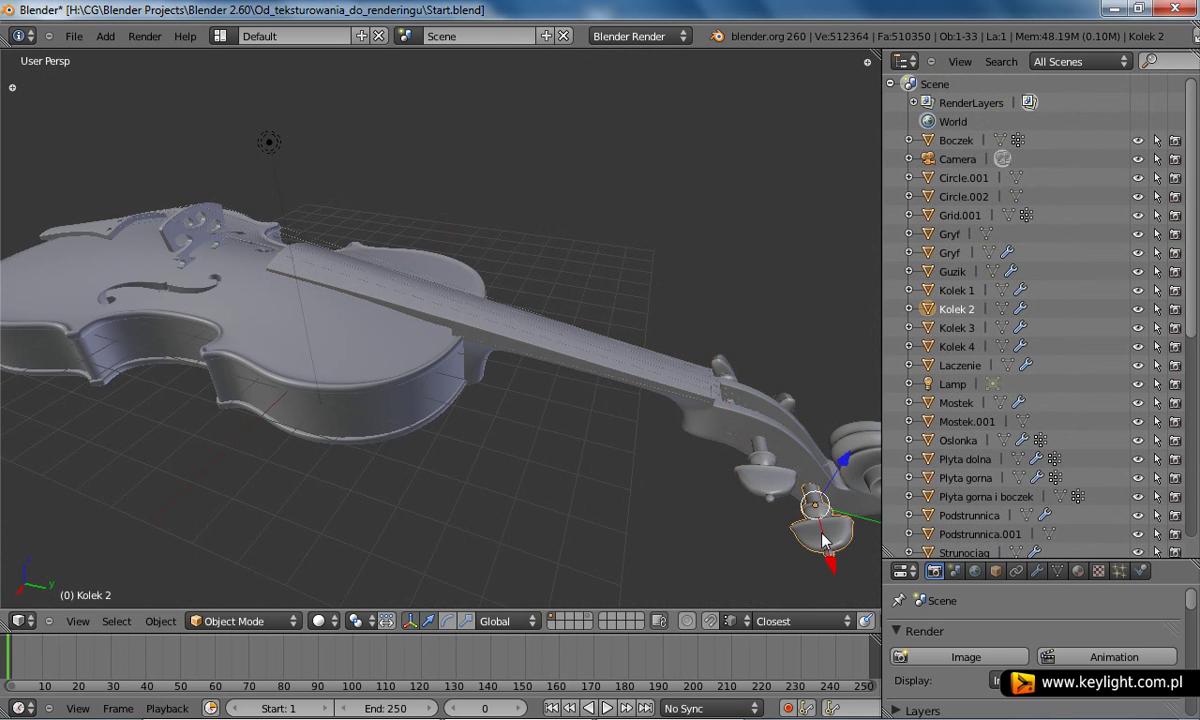
middle_click_drag(733, 492, 581, 461, "shift")
right_click(650, 437)
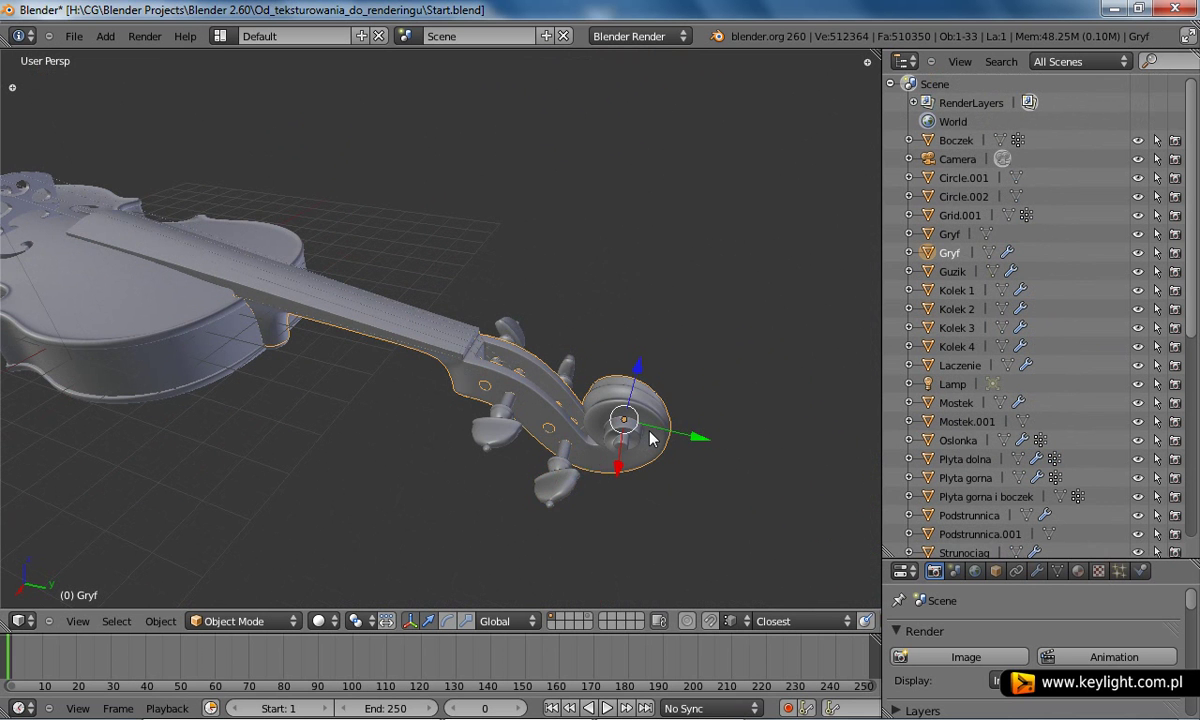
mouse_move(632, 407)
middle_mouse_down()
mouse_move(437, 415)
mouse_move(616, 410)
mouse_move(514, 415)
mouse_move(578, 407)
middle_mouse_up()
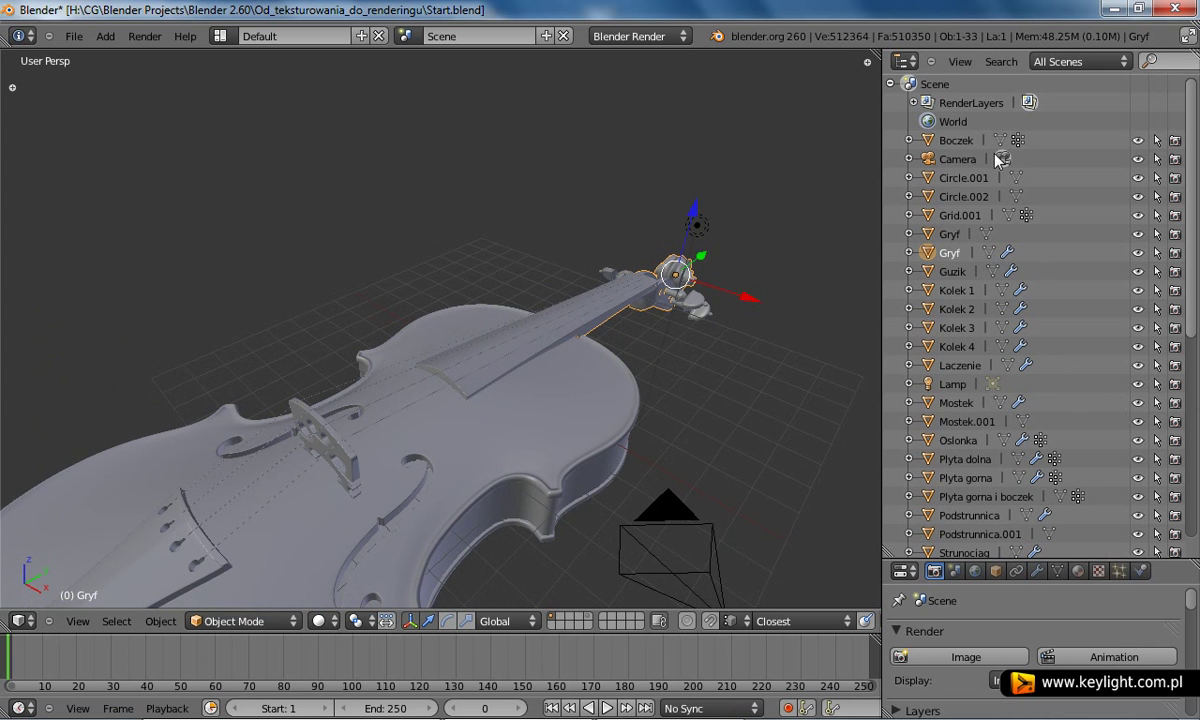
scroll(1010, 200, "down", 3)
scroll(1020, 250, "down", 3)
scroll(1030, 297, "down", 3)
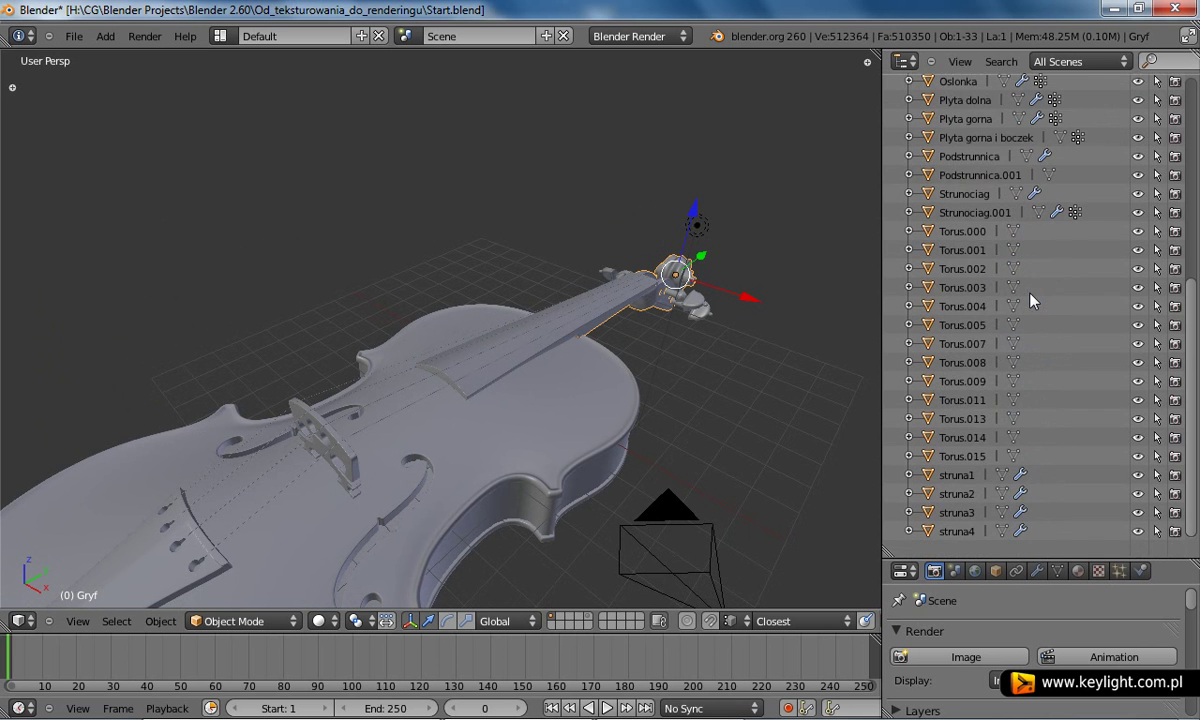
scroll(1030, 318, "up", 5)
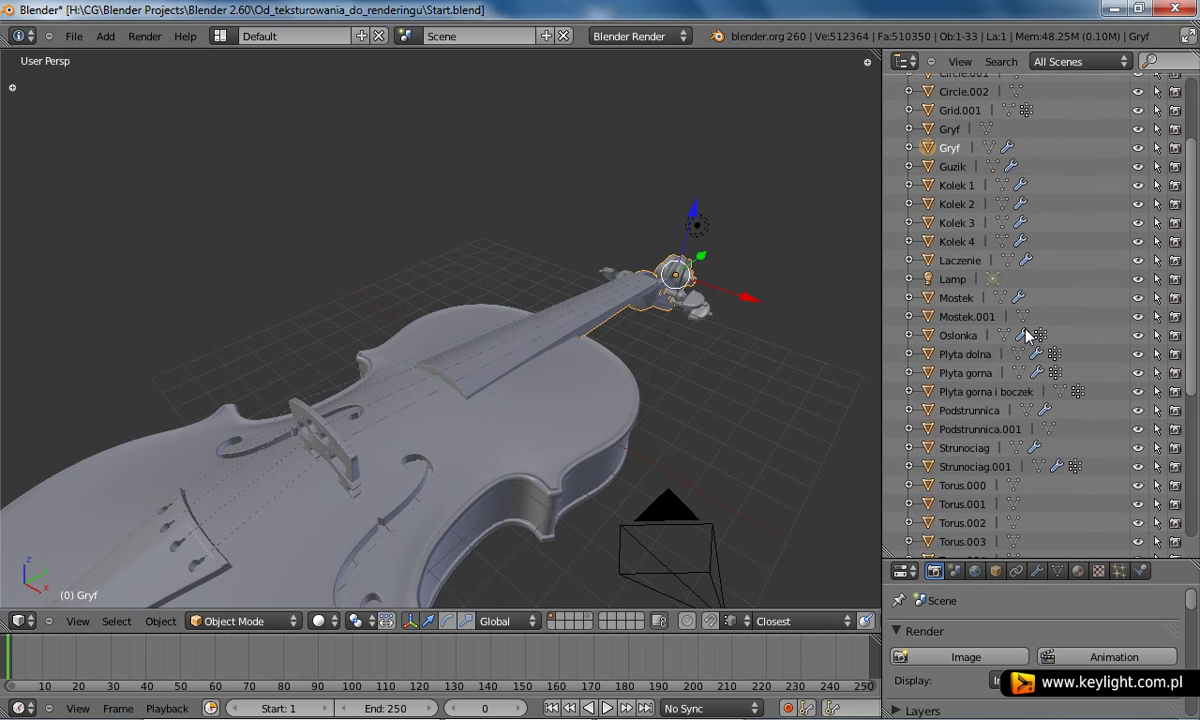
mouse_move(683, 308)
middle_mouse_down()
mouse_move(613, 399)
mouse_move(605, 474)
mouse_move(585, 478)
middle_mouse_up()
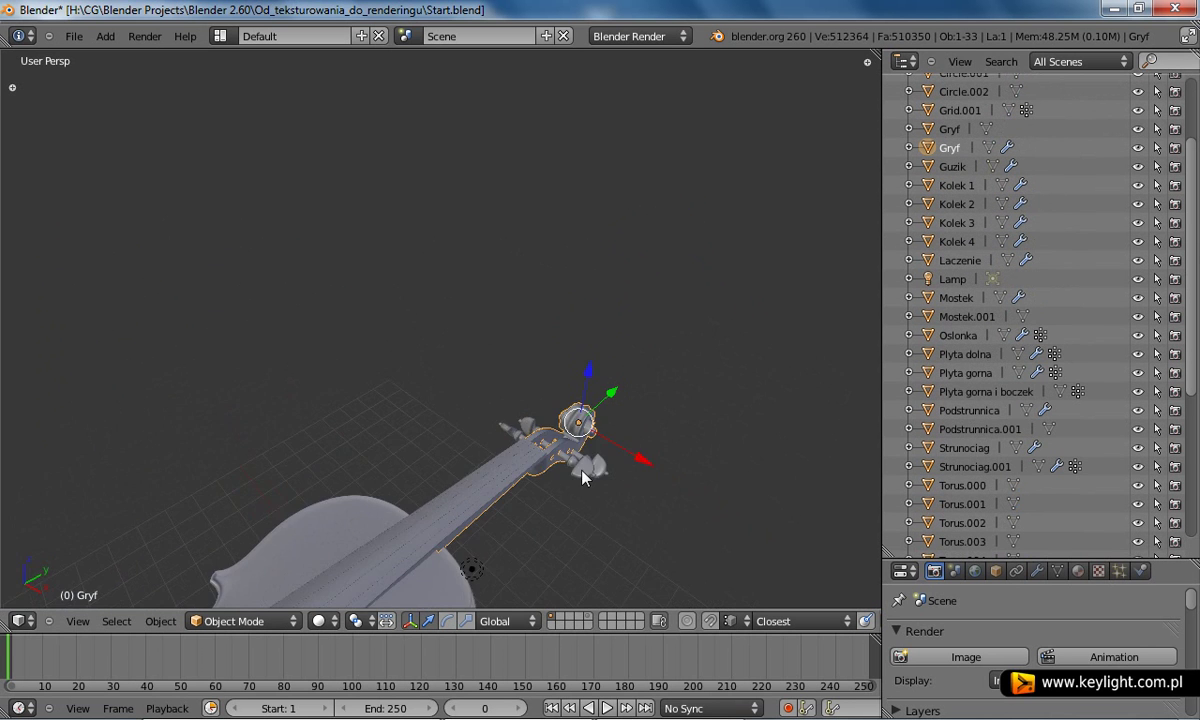
scroll(922, 368, "down", 3)
scroll(960, 355, "down", 1)
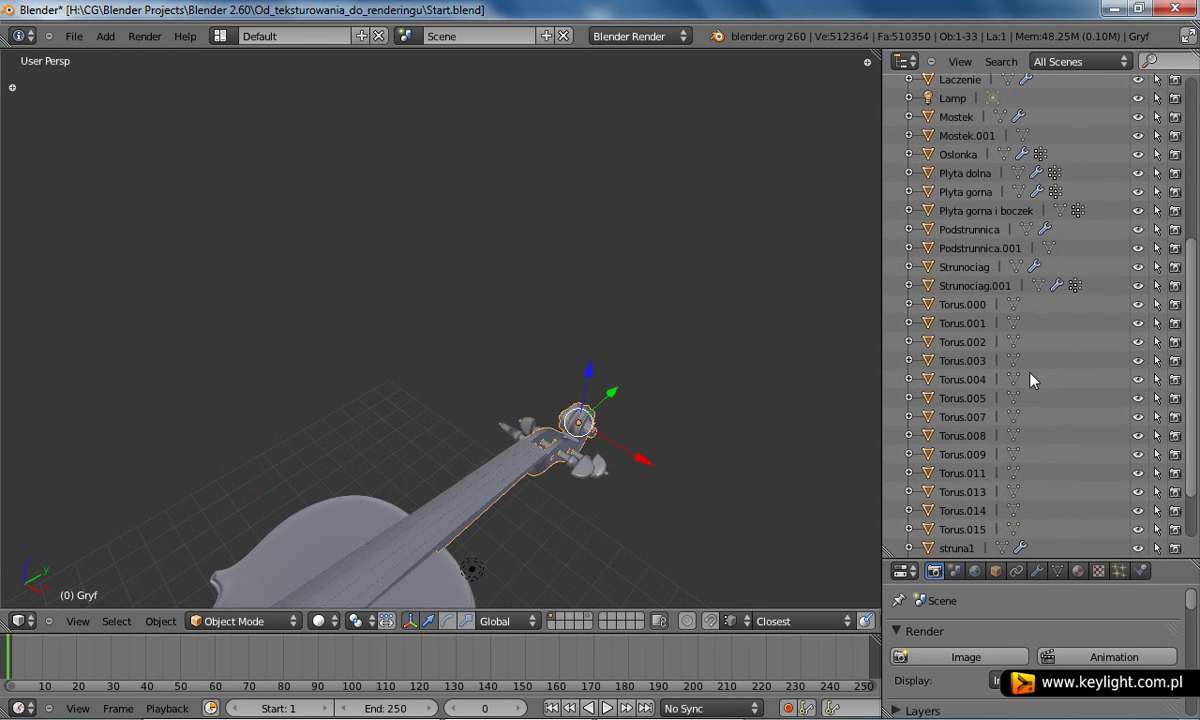
scroll(1000, 345, "down", 2)
left_click(969, 234)
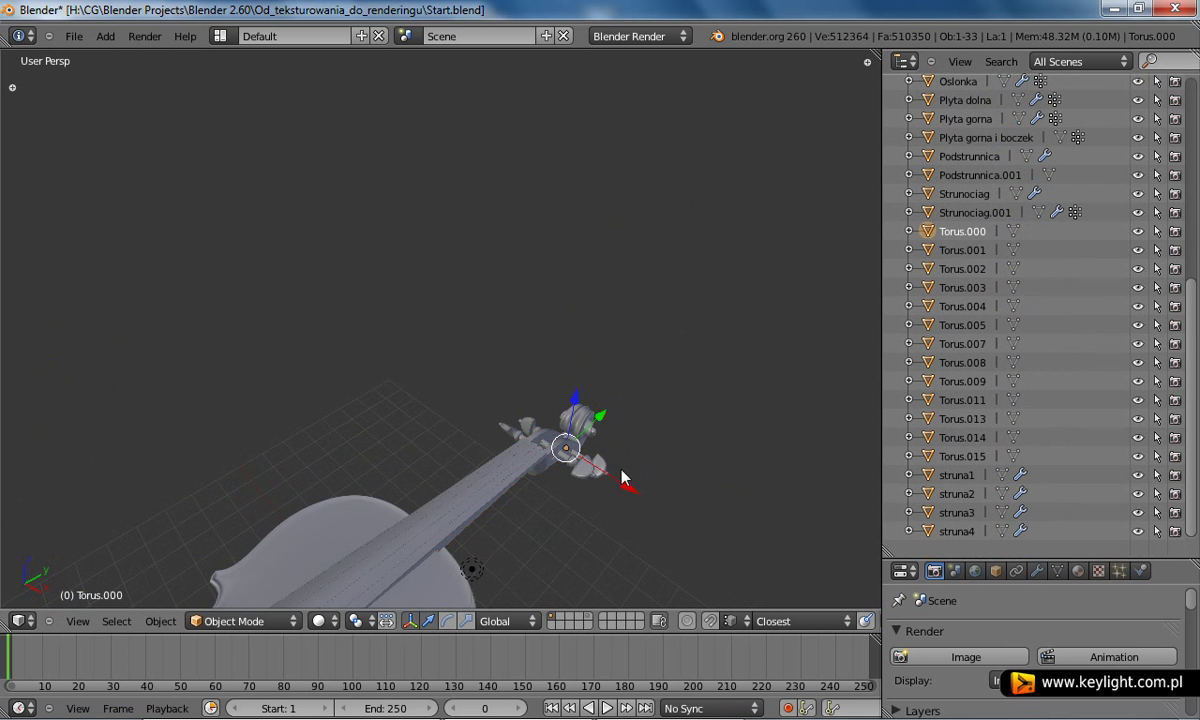
key("KP_Decimal")
mouse_move(575, 305)
middle_mouse_down()
mouse_move(498, 292)
mouse_move(498, 316)
mouse_move(528, 356)
middle_mouse_up()
scroll(600, 340, "up", 3)
mouse_move(612, 330)
middle_mouse_down()
mouse_move(557, 327)
mouse_move(549, 343)
middle_mouse_up()
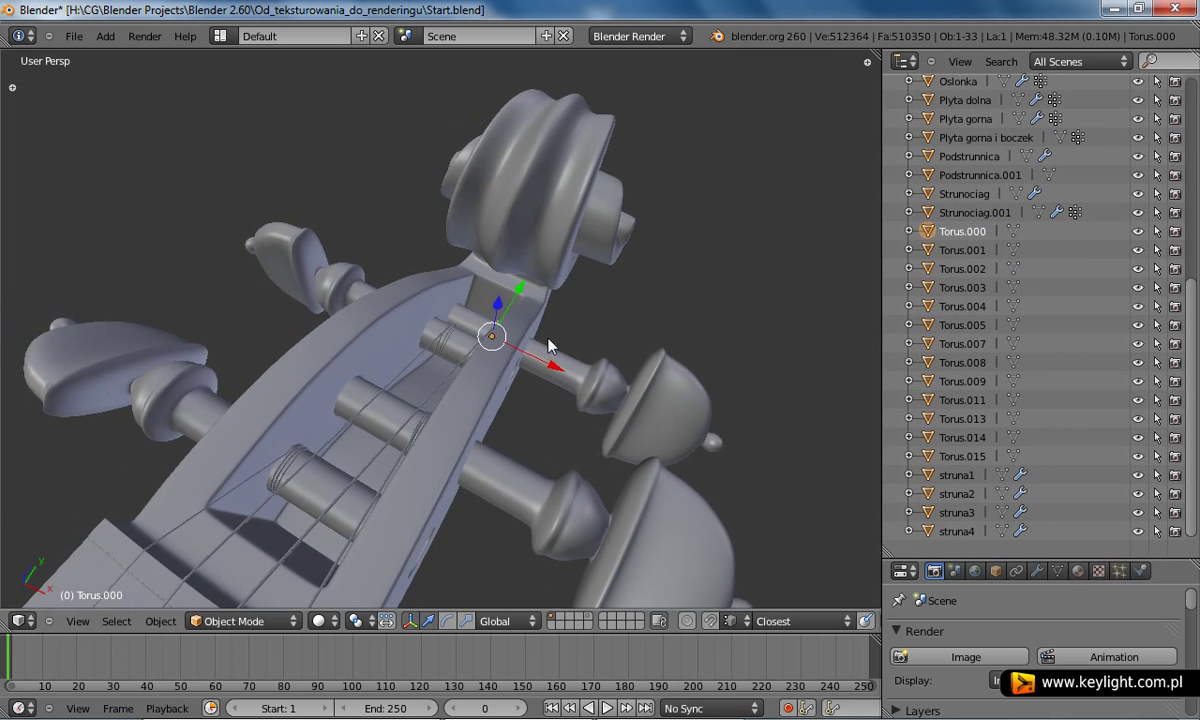
scroll(560, 345, "up", 3)
scroll(600, 380, "up", 2)
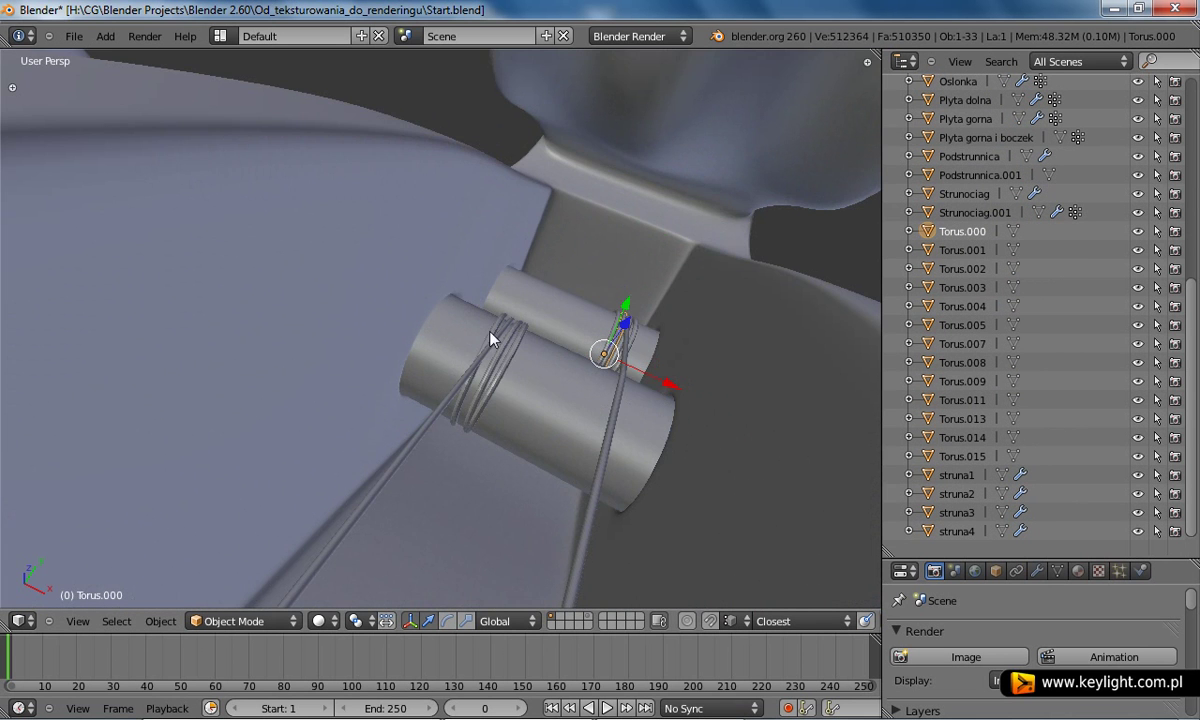
scroll(600, 327, "down", 3)
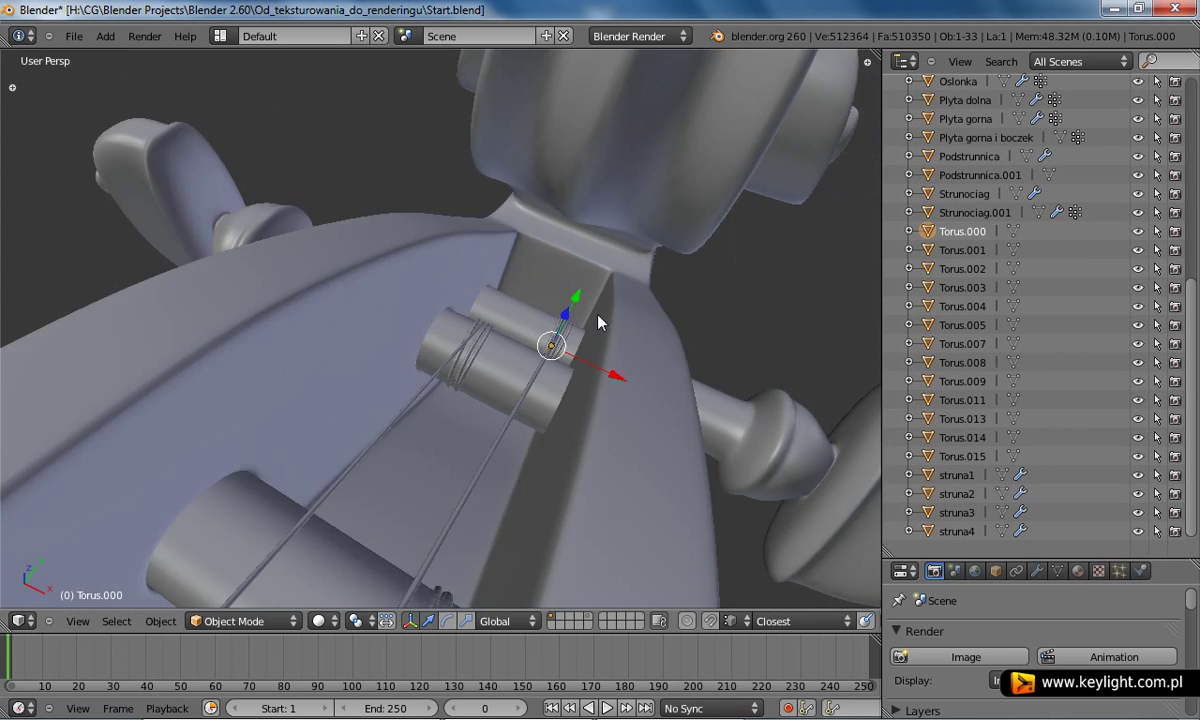
left_click(964, 250)
left_click(963, 269)
left_click(963, 288)
left_click(962, 306)
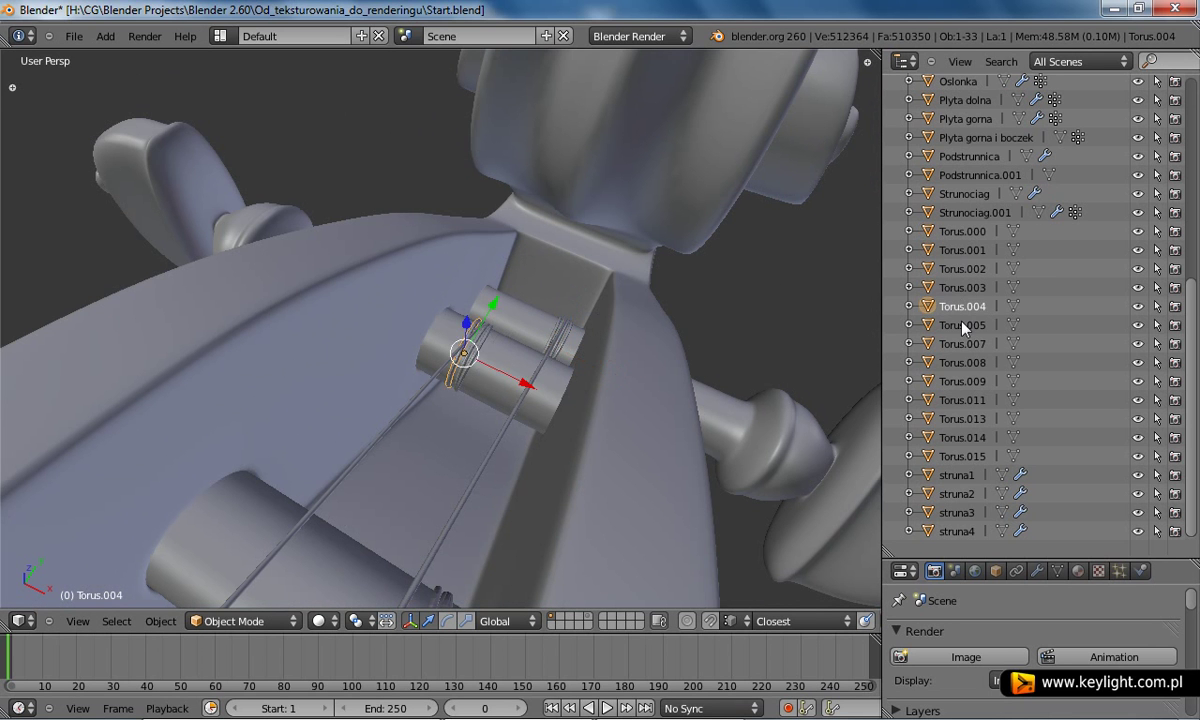
left_click(962, 343)
left_click(964, 378)
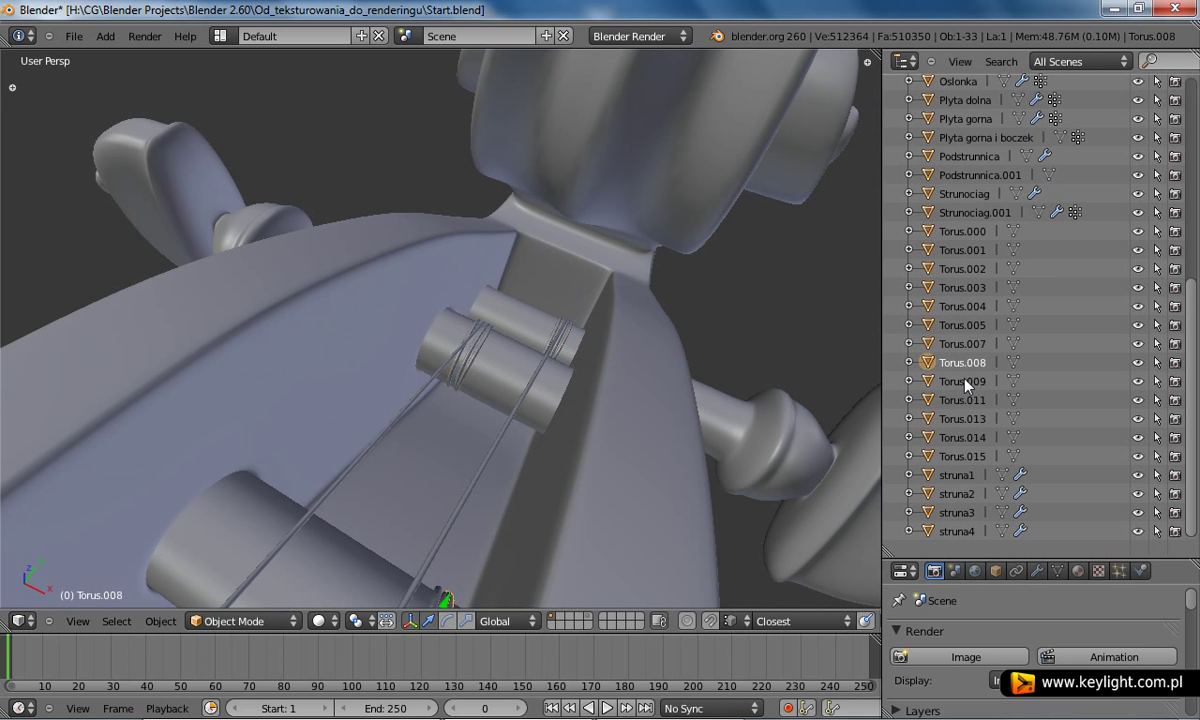
left_click(957, 401)
left_click(960, 418)
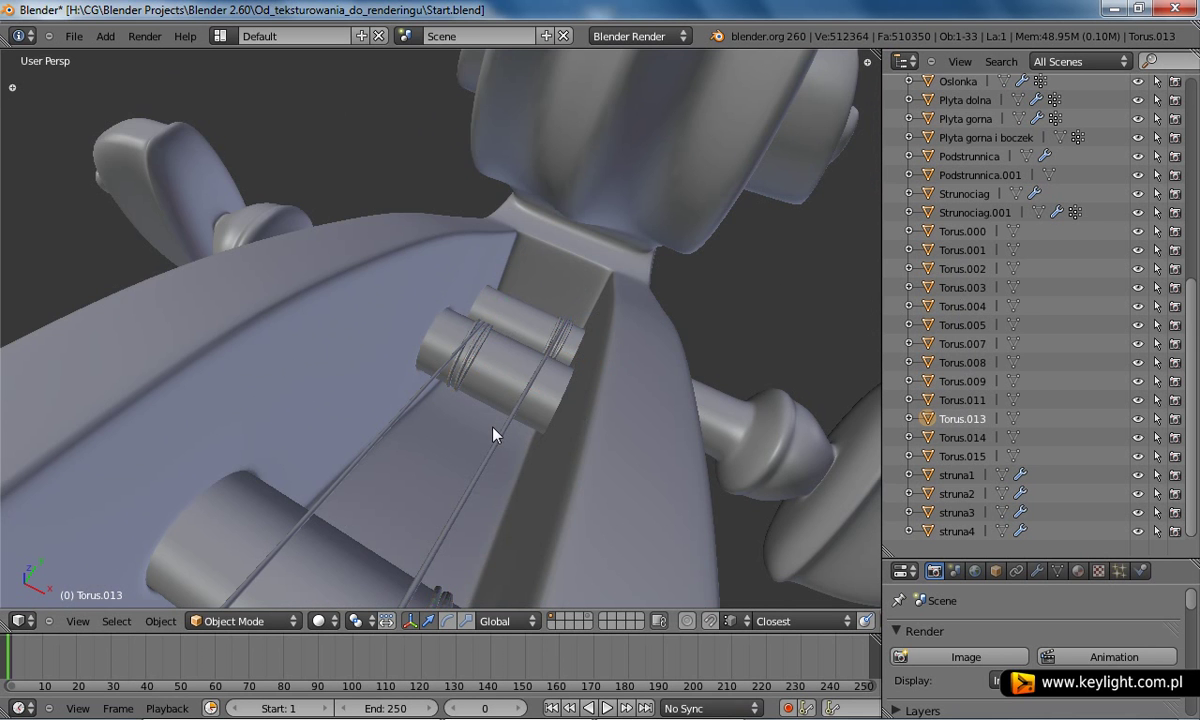
scroll(496, 428, "down", 3)
mouse_move(501, 437)
middle_mouse_down()
mouse_move(562, 378)
mouse_move(508, 359)
middle_mouse_up()
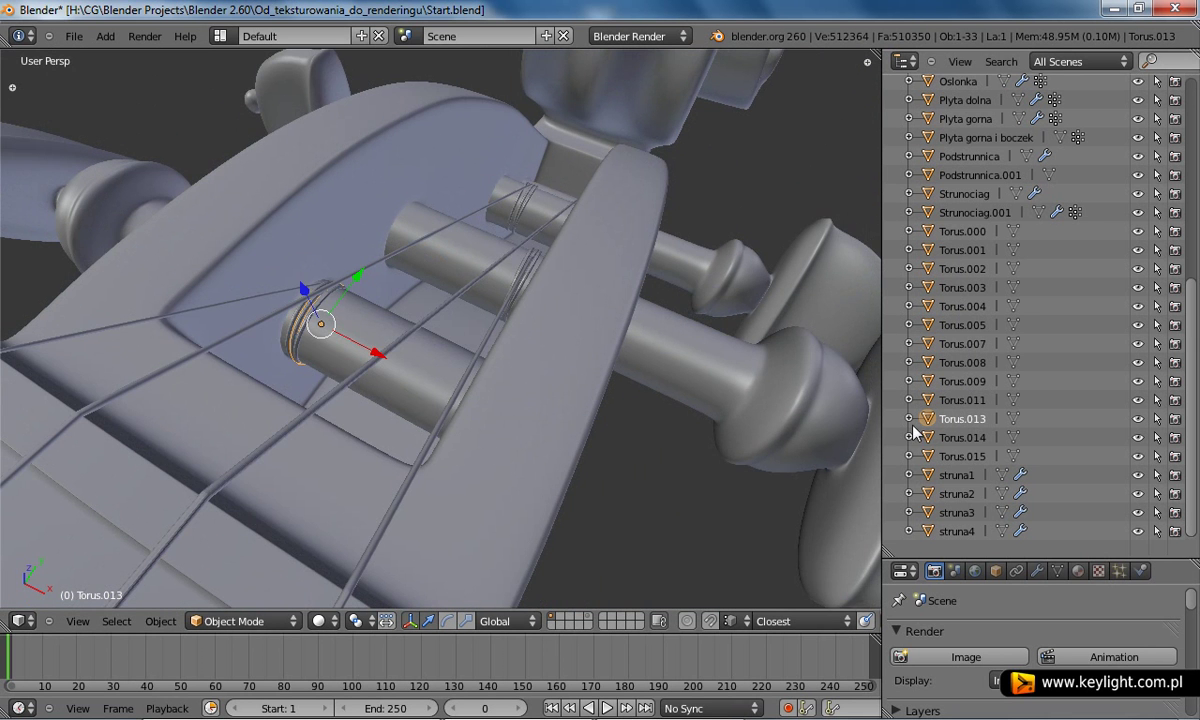
left_click(955, 437)
left_click(958, 456)
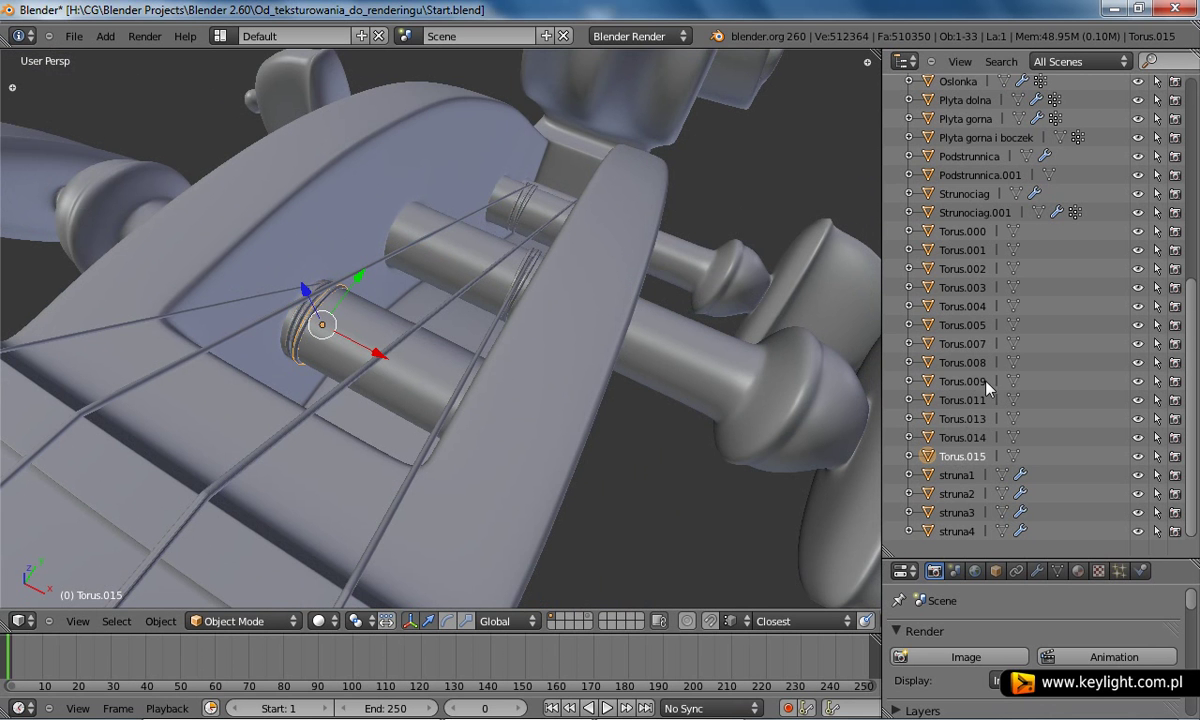
Step: Identify which windings Torus.000 and Torus.001 are in the Outliner
left_click(963, 232)
left_click(960, 252)
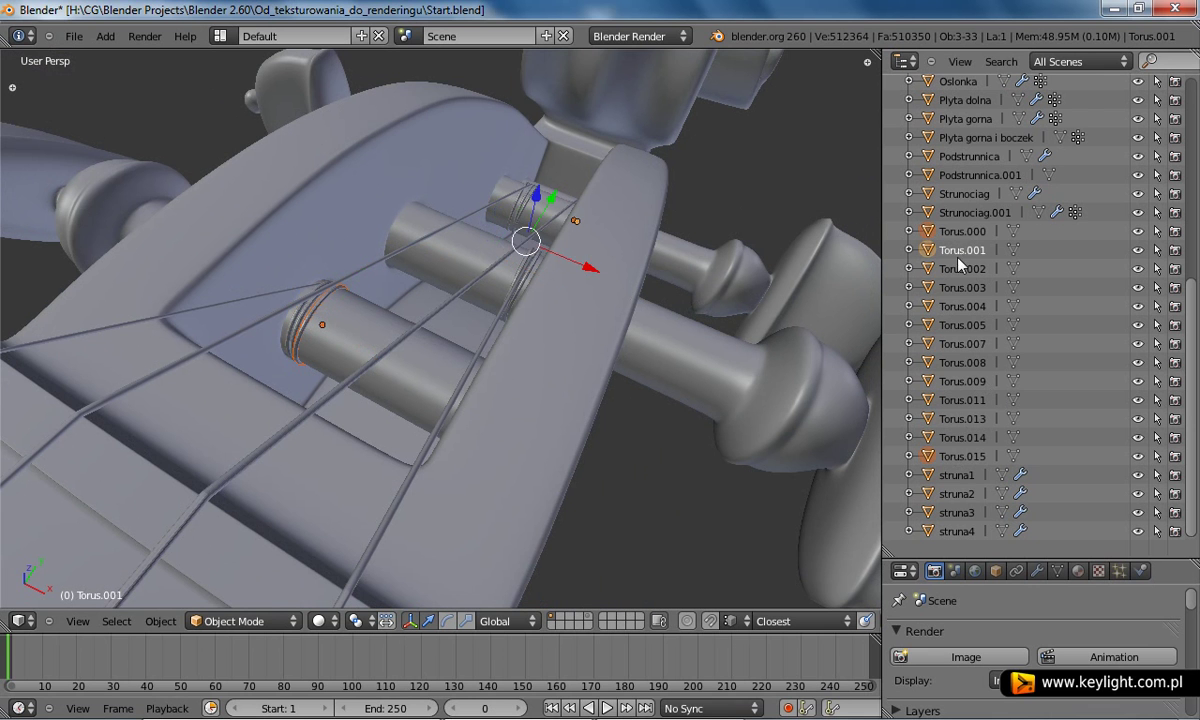
left_click(960, 233)
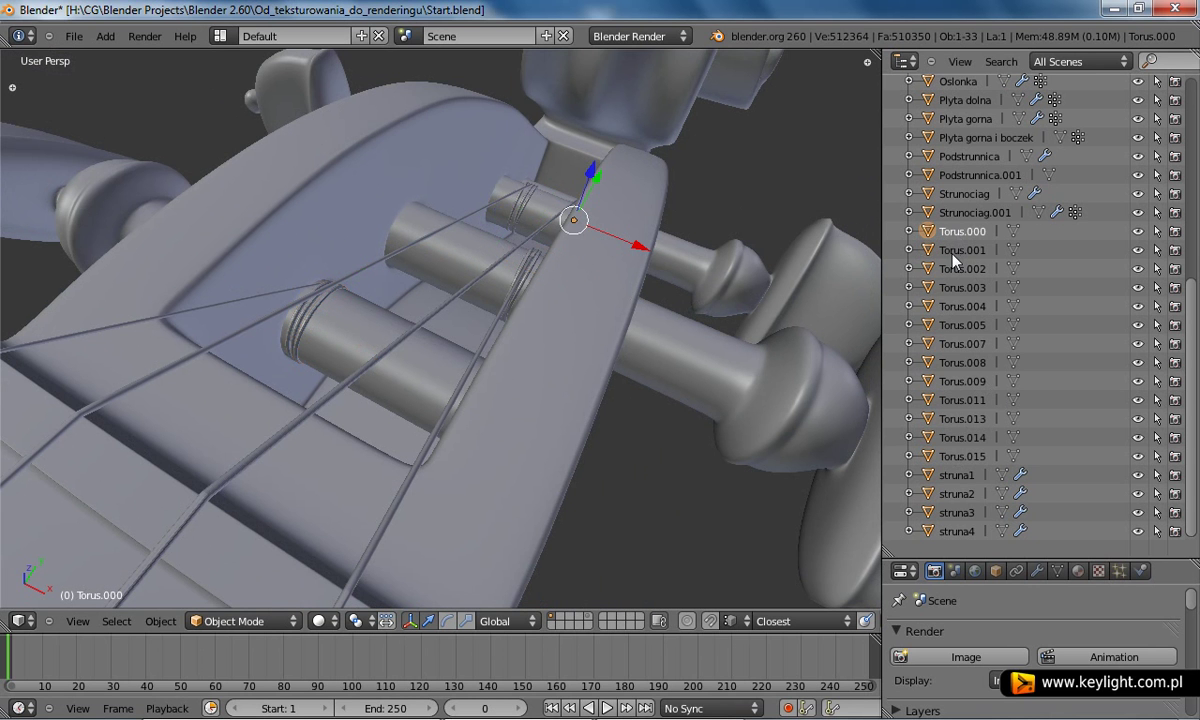
Step: Select all the windings in the Outliner, from Torus.015 up to Torus.000
left_click(965, 457)
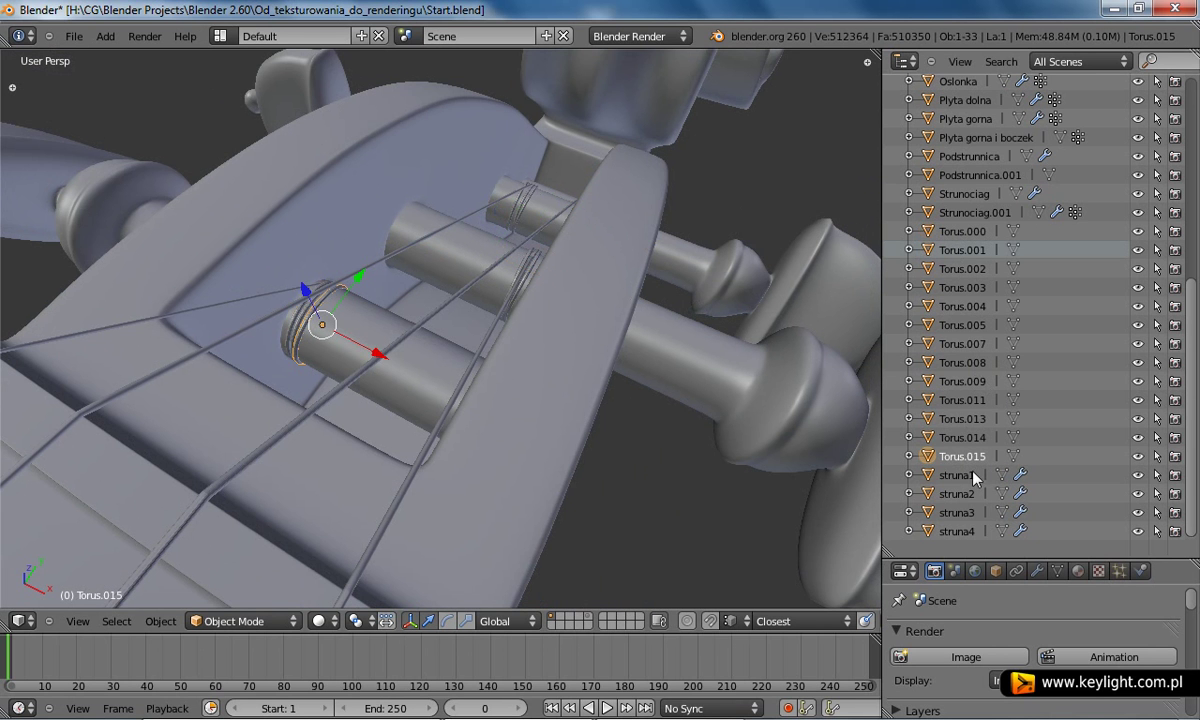
left_click(928, 438, "ctrl")
left_click(928, 419, "ctrl")
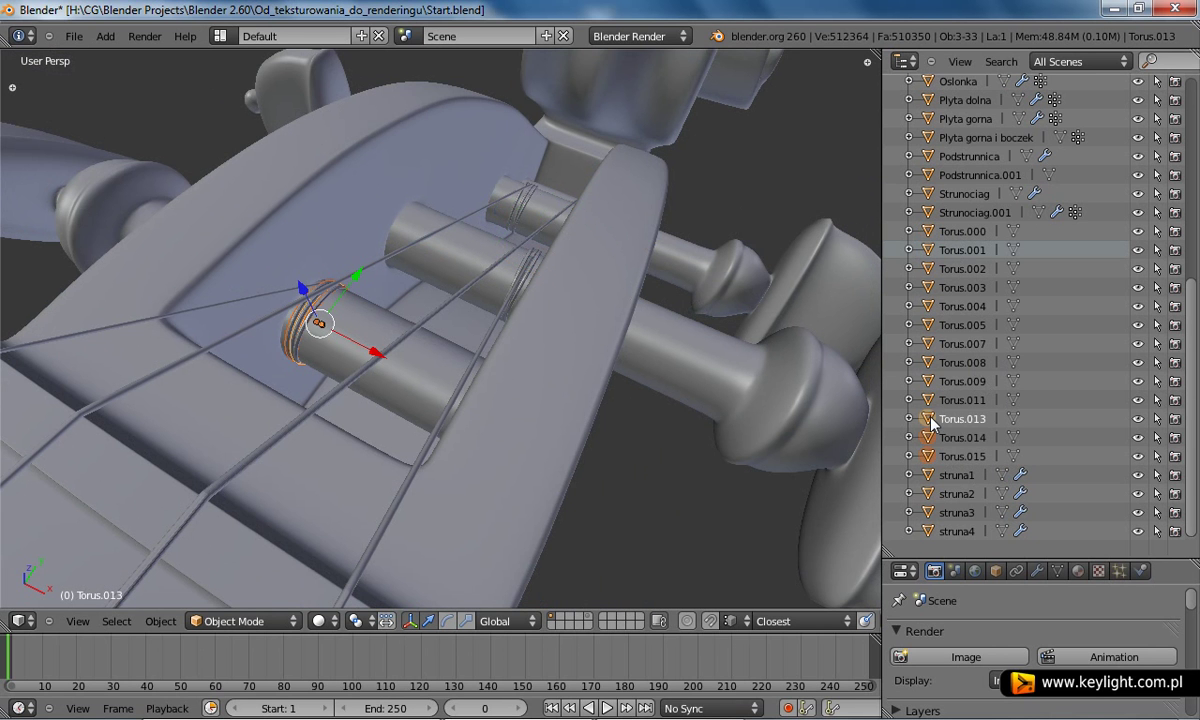
left_click(928, 400, "ctrl")
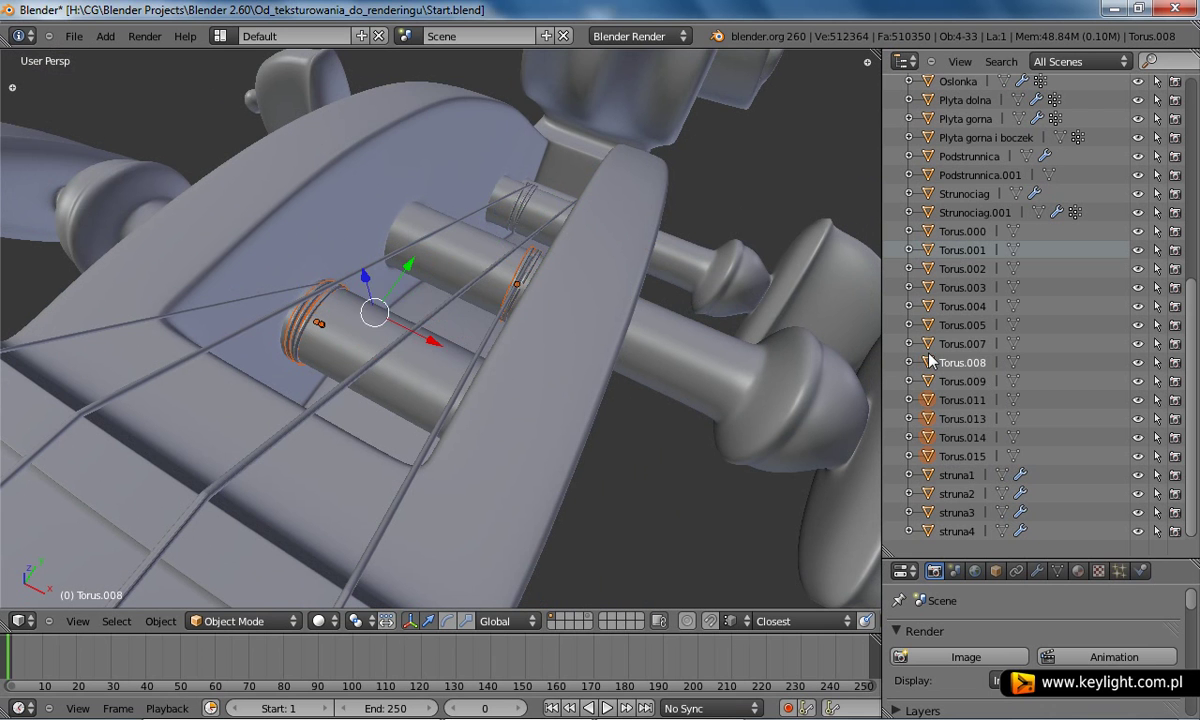
left_click(928, 381, "ctrl")
left_click(928, 343, "ctrl")
left_click(928, 325, "ctrl")
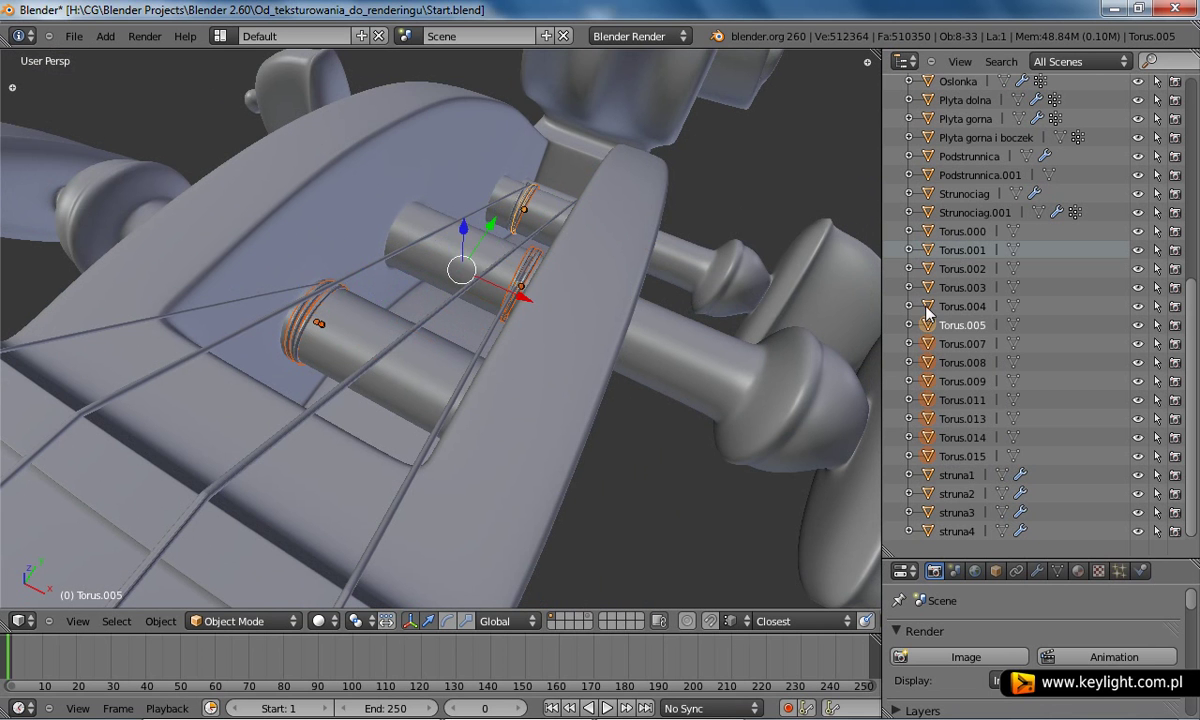
left_click(928, 306, "ctrl")
left_click(928, 287, "ctrl")
left_click(928, 268, "ctrl")
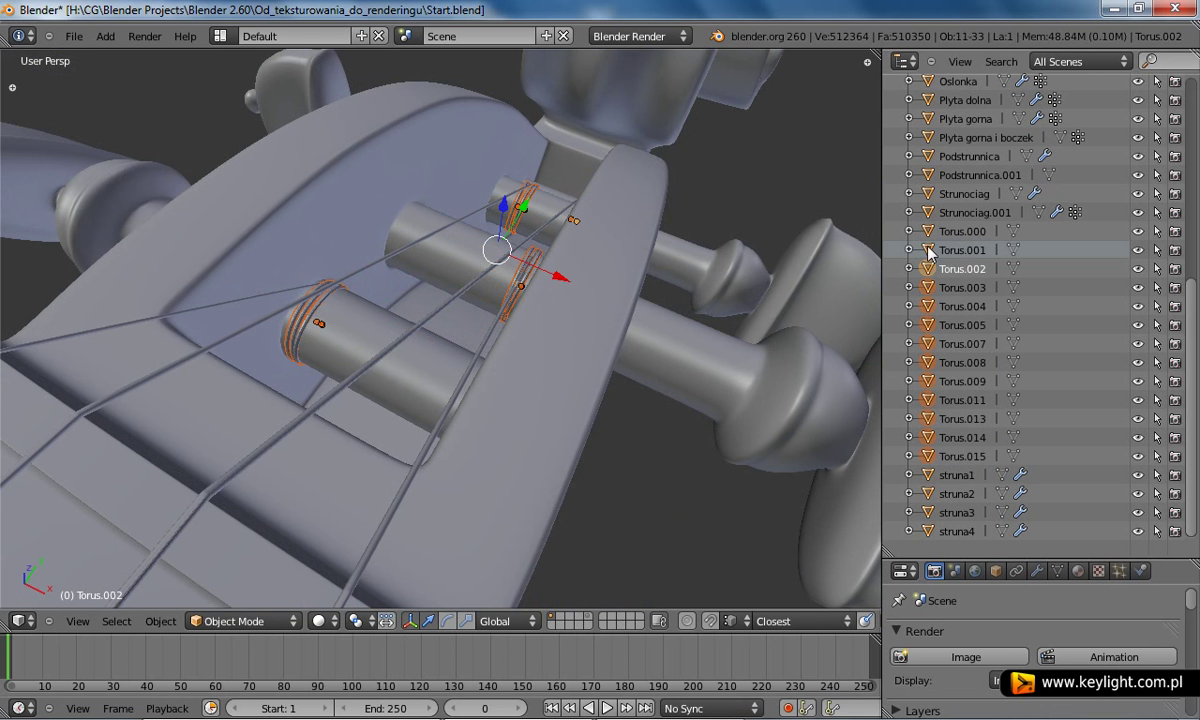
left_click(928, 250, "ctrl")
left_click(928, 231, "ctrl")
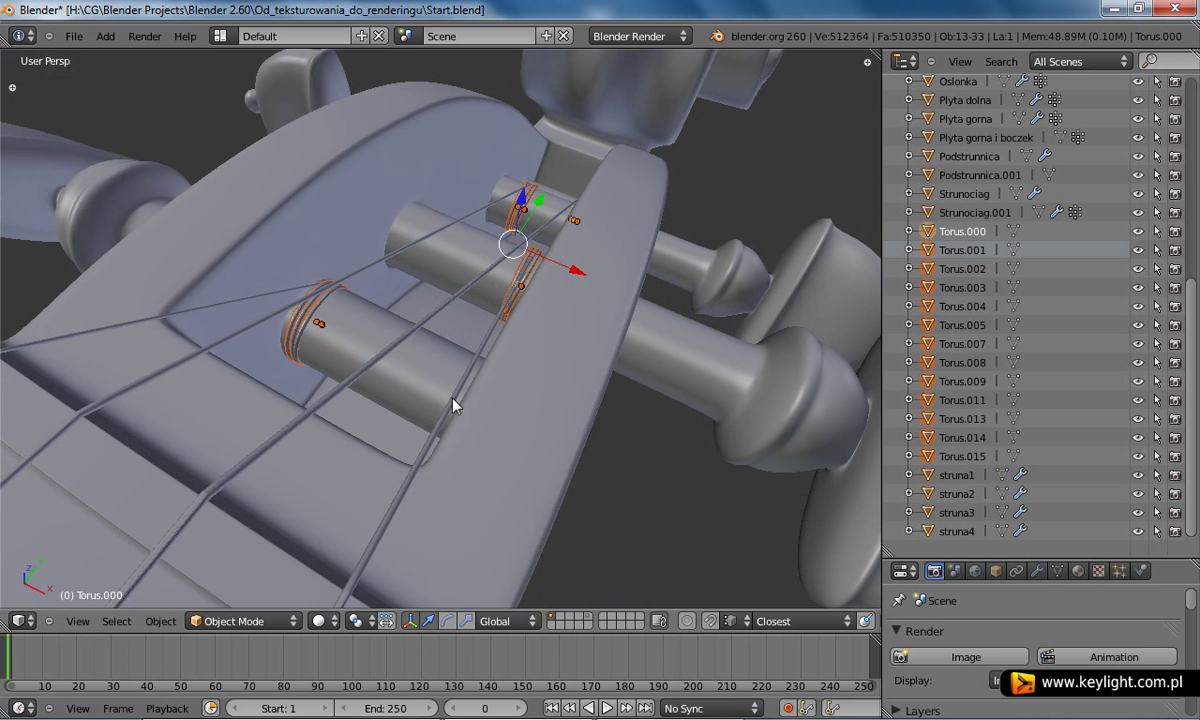
left_click(160, 621)
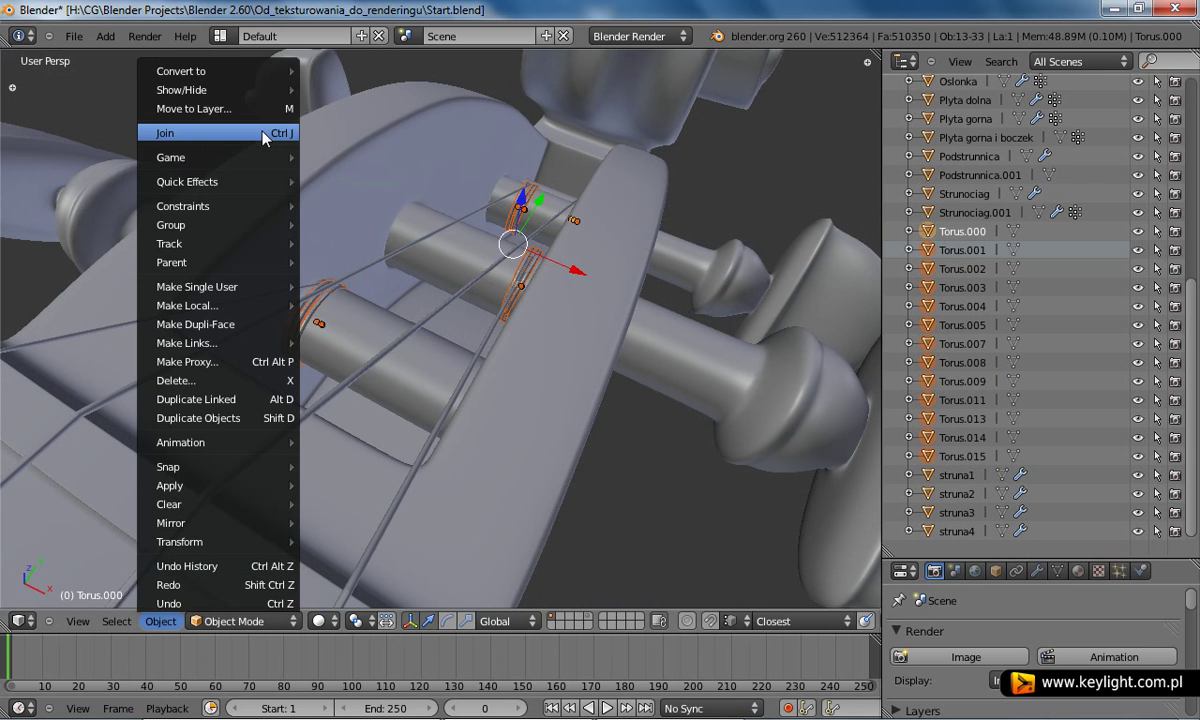
Step: Join the selected Torus windings and rename the merged object Nawiniecia
left_click(263, 135)
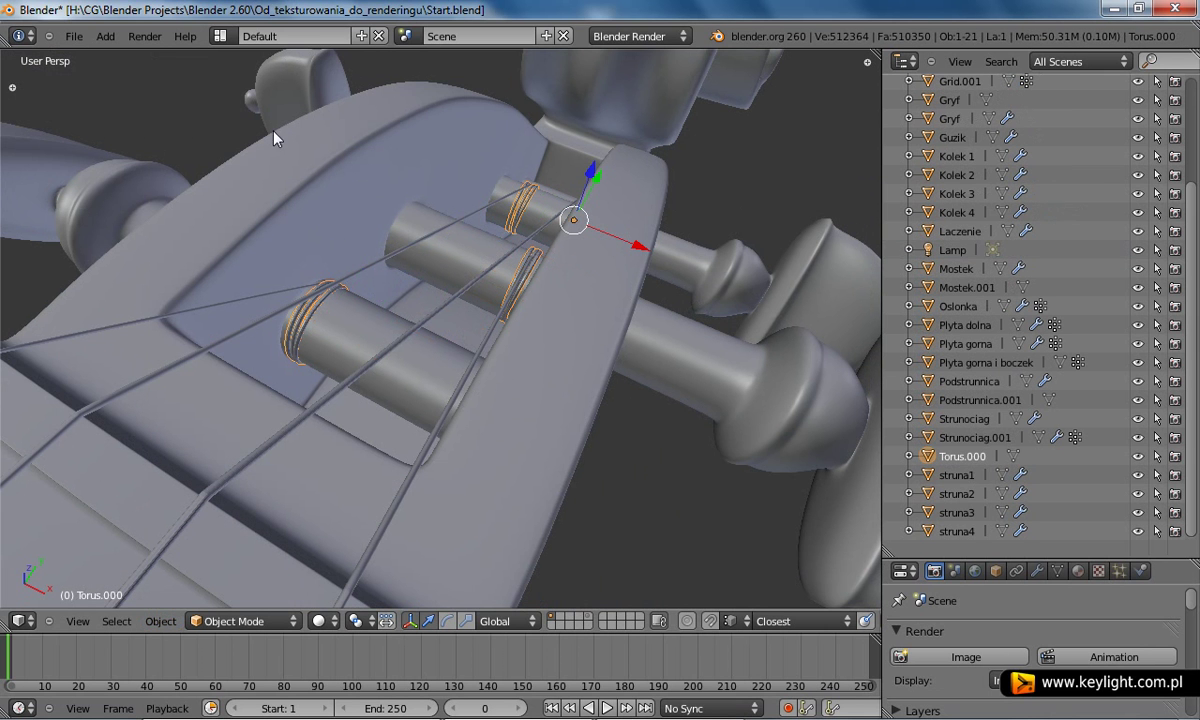
double_click(972, 470)
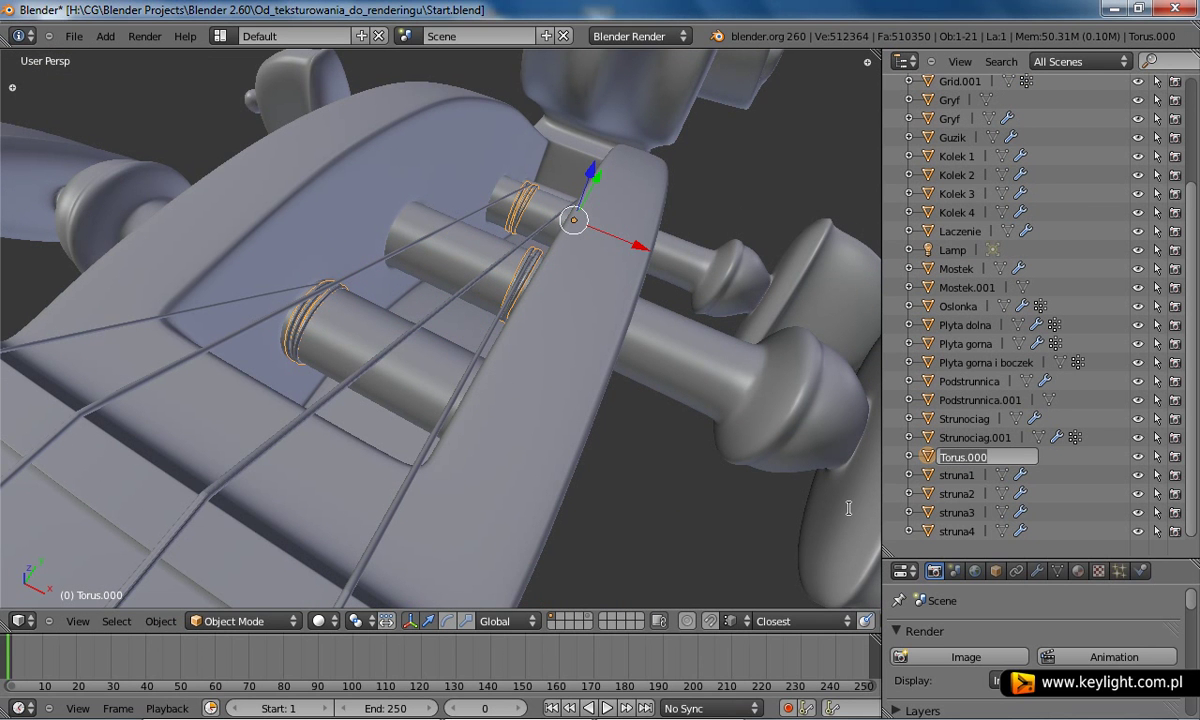
type("N")
type("awi")
type("nieci")
type("a")
key("Return")
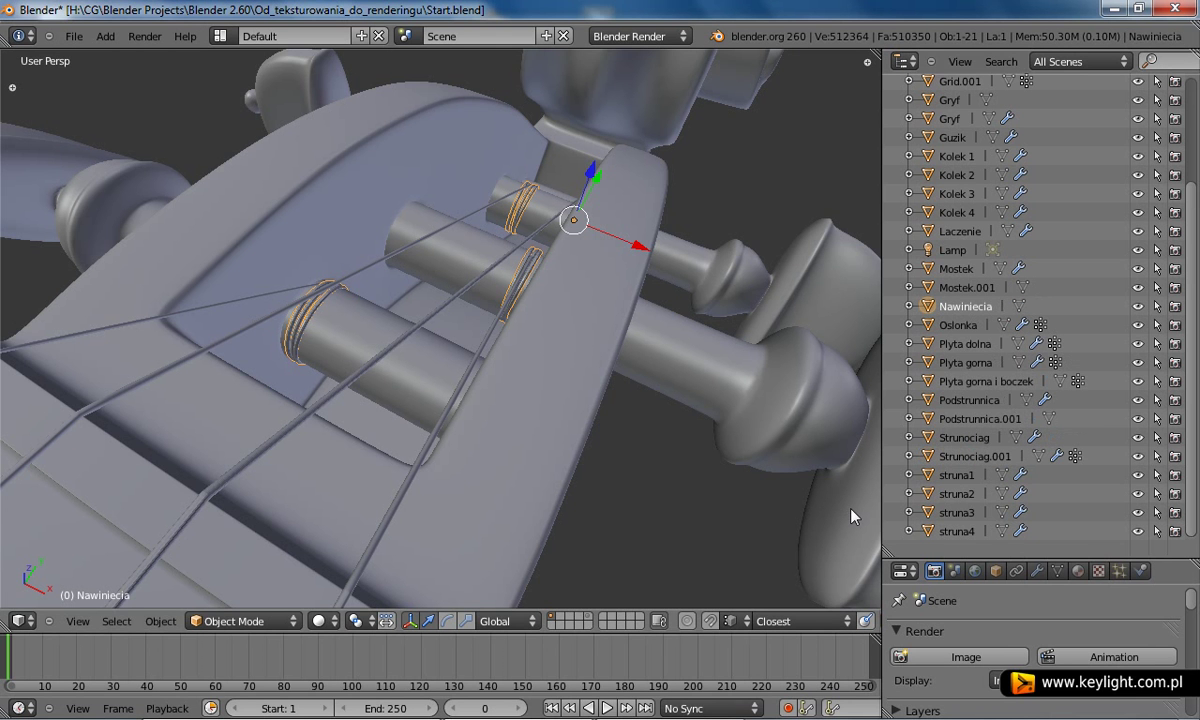
left_click(909, 306)
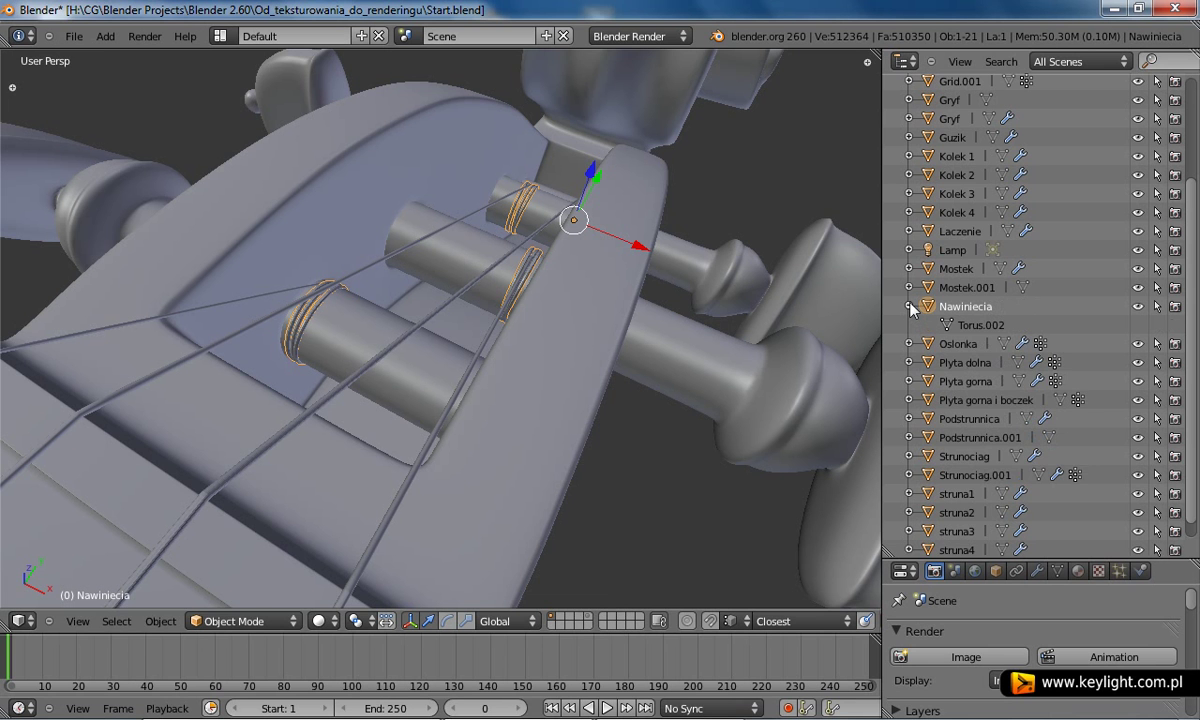
left_click(909, 306)
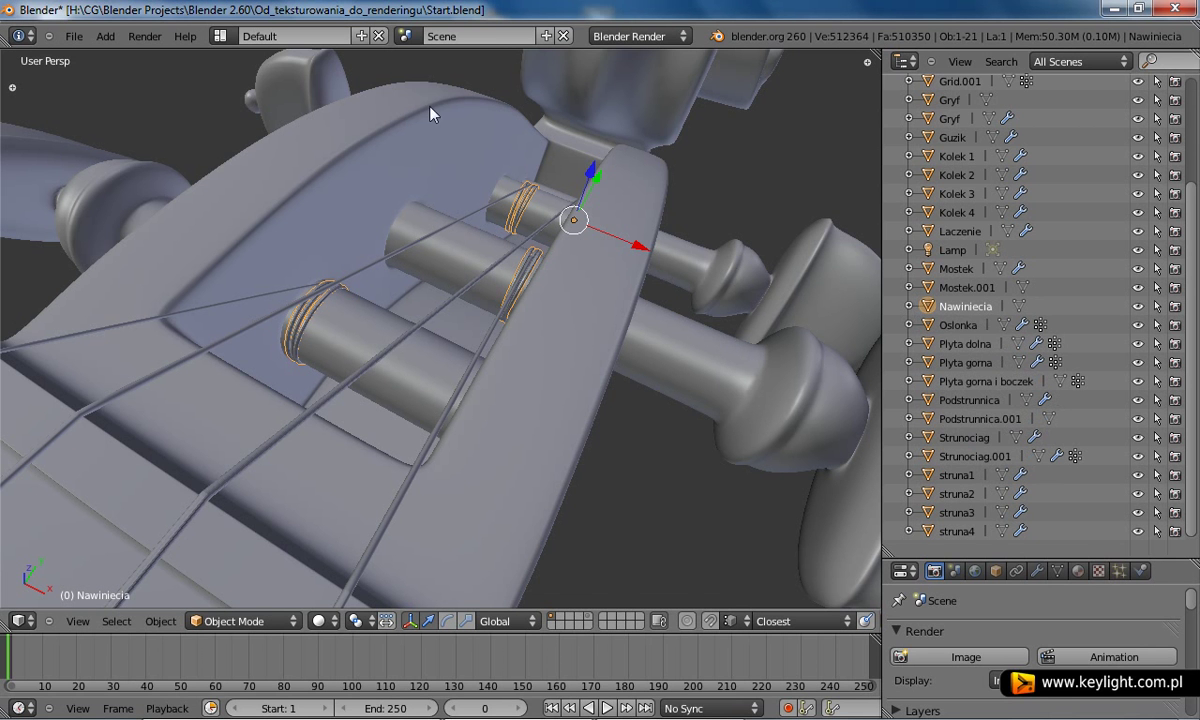
Step: Select pegs Kolek 1, 2, 4 and 3 and join them with Ctrl+J
right_click(771, 405)
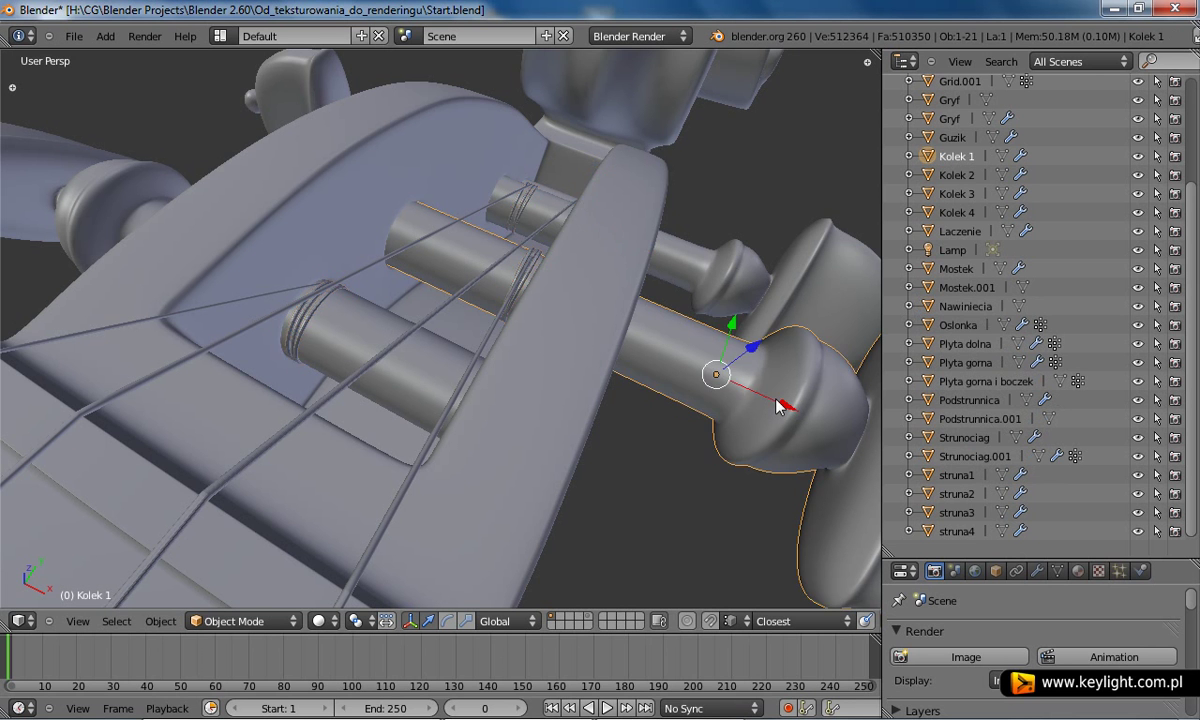
scroll(771, 405, "down", 4)
right_click(615, 300, "shift")
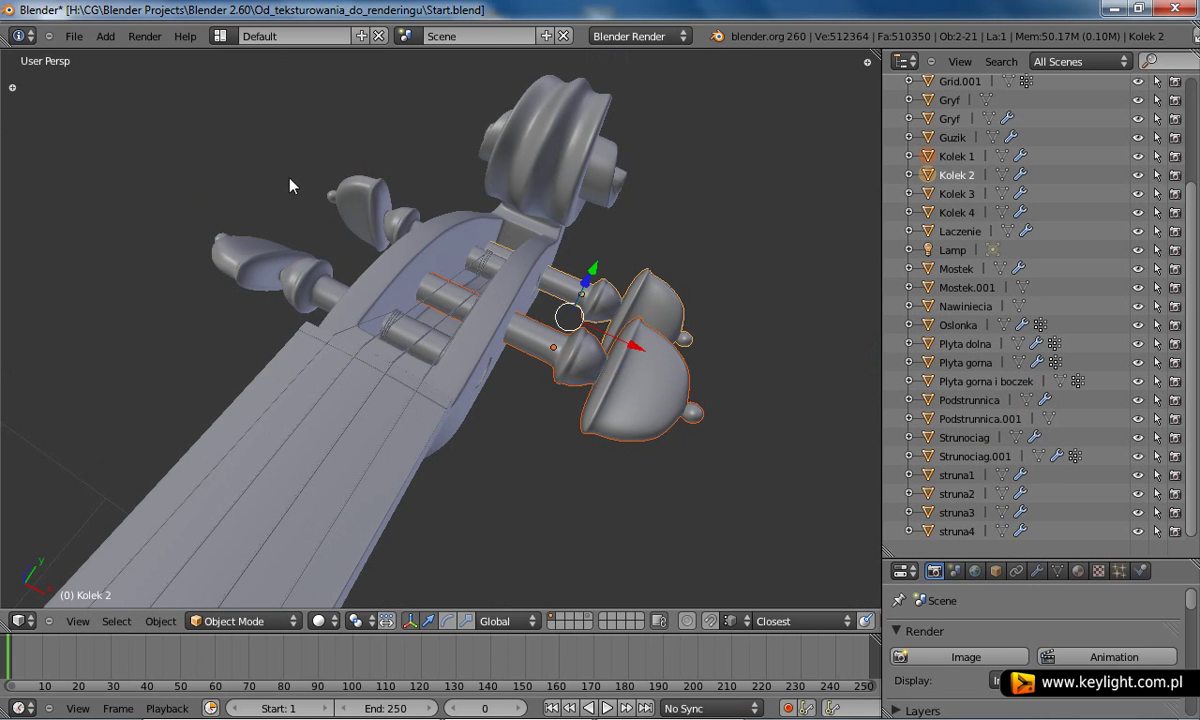
right_click(352, 190, "shift")
right_click(279, 258, "shift")
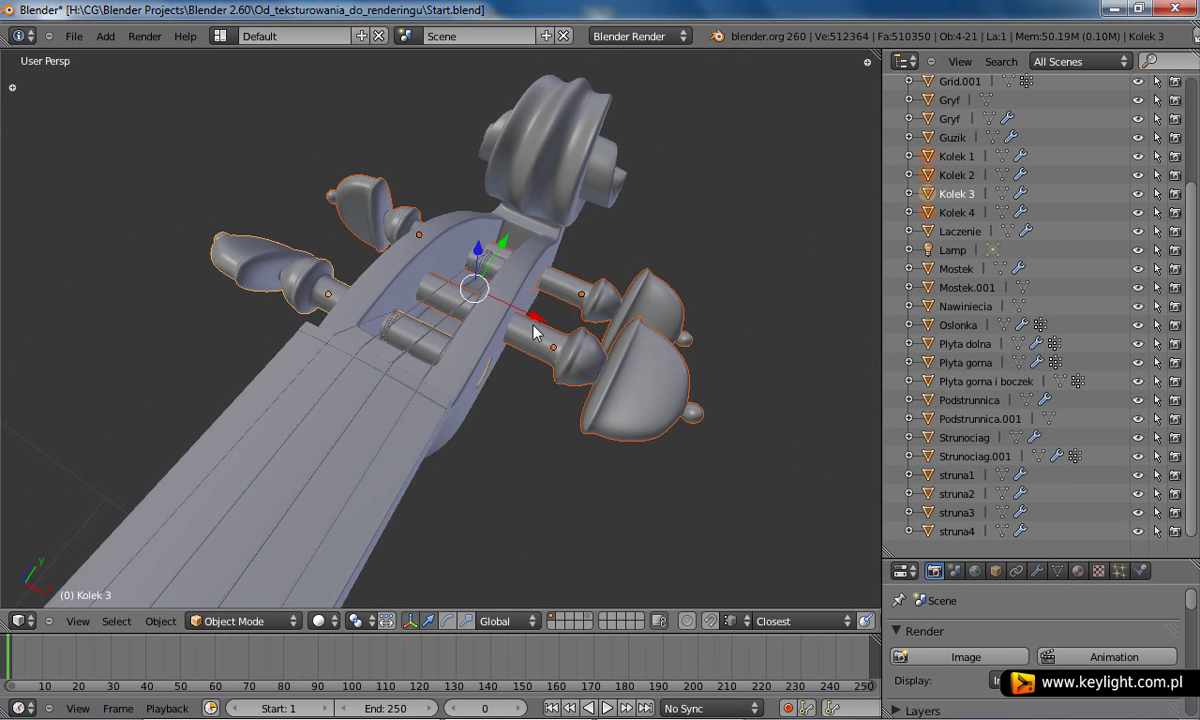
key("ctrl+j")
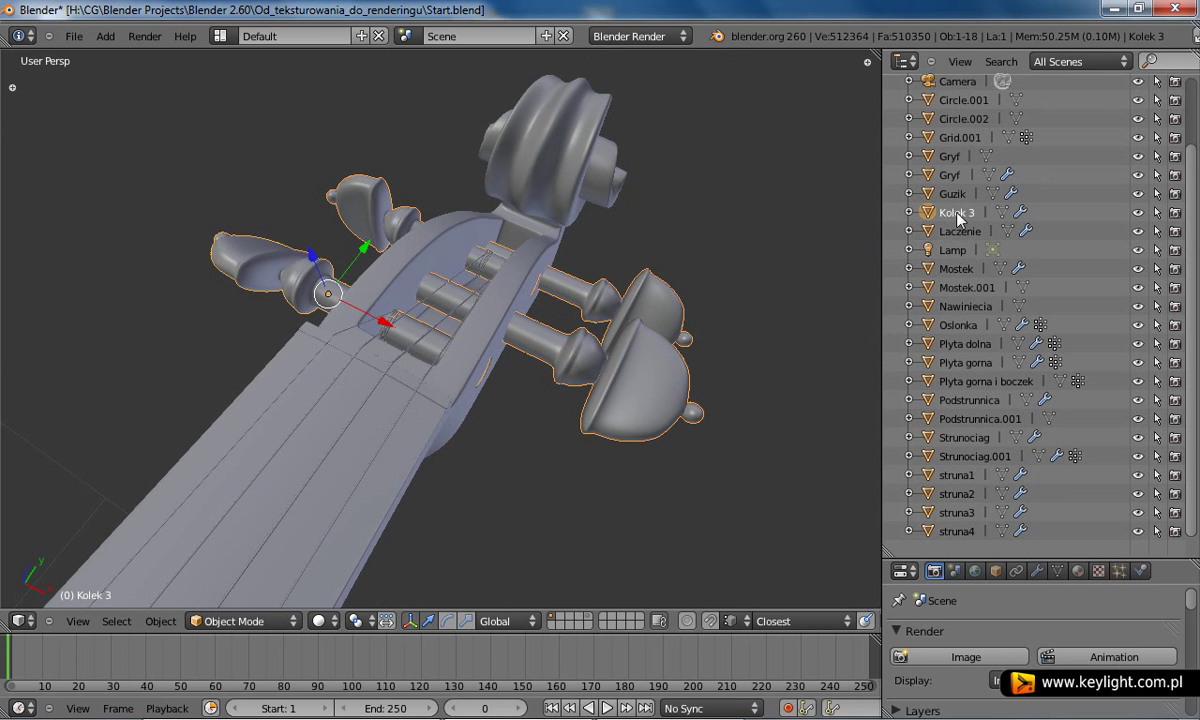
Step: Rename the merged Kolek 3 object to Koleki and save the file
double_click(956, 215)
left_click(990, 215)
key("BackSpace")
key("BackSpace")
type("i")
key("Return")
key("ctrl+s")
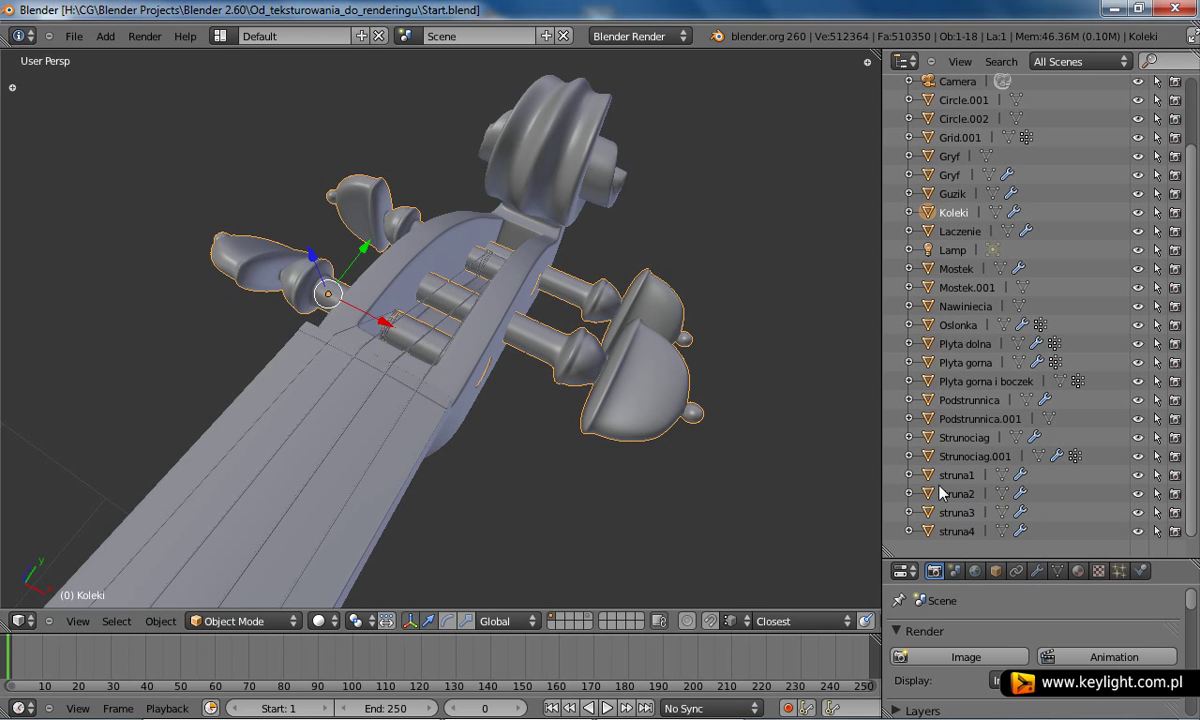
Step: Select strings struna1 through struna4 and join them into one object
left_click(950, 476)
left_click(935, 494, "ctrl")
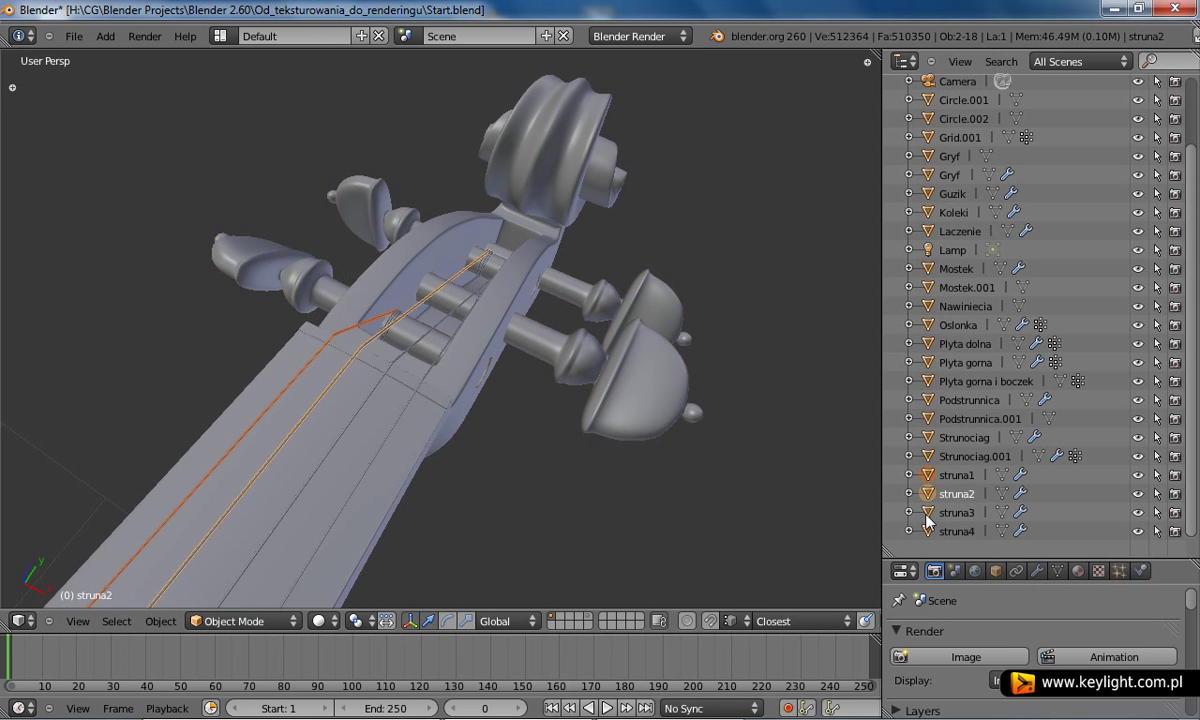
left_click(932, 512, "ctrl")
left_click(929, 533, "ctrl")
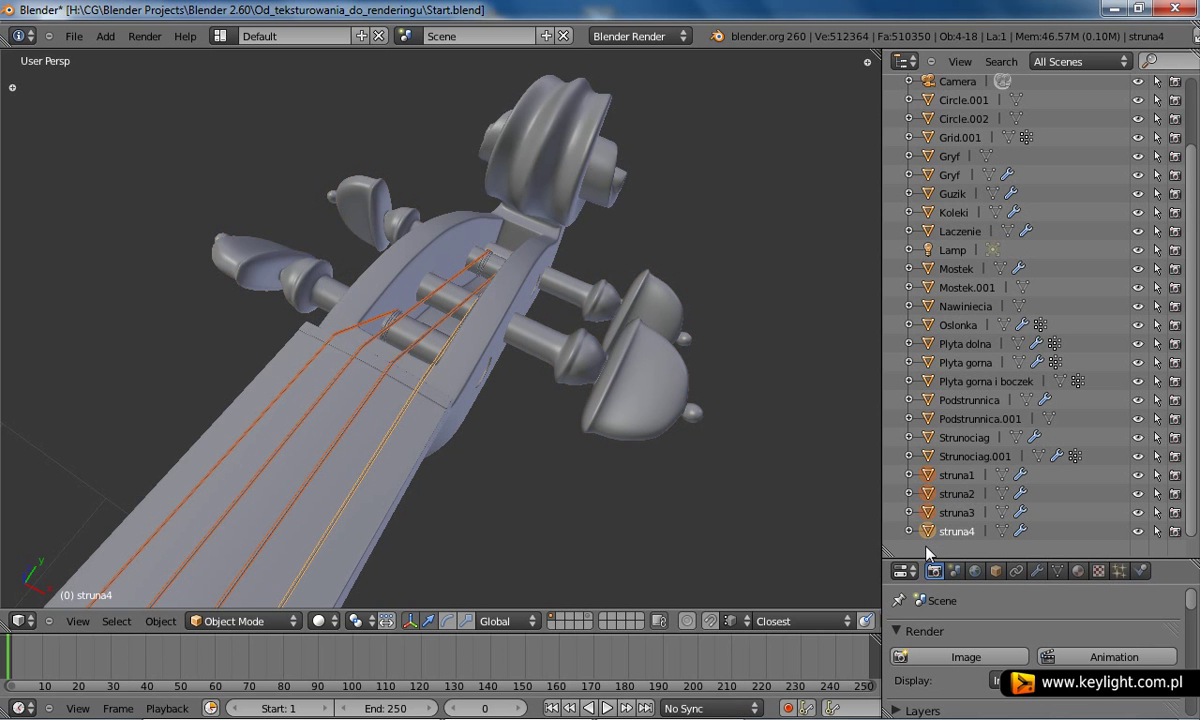
left_click(160, 621)
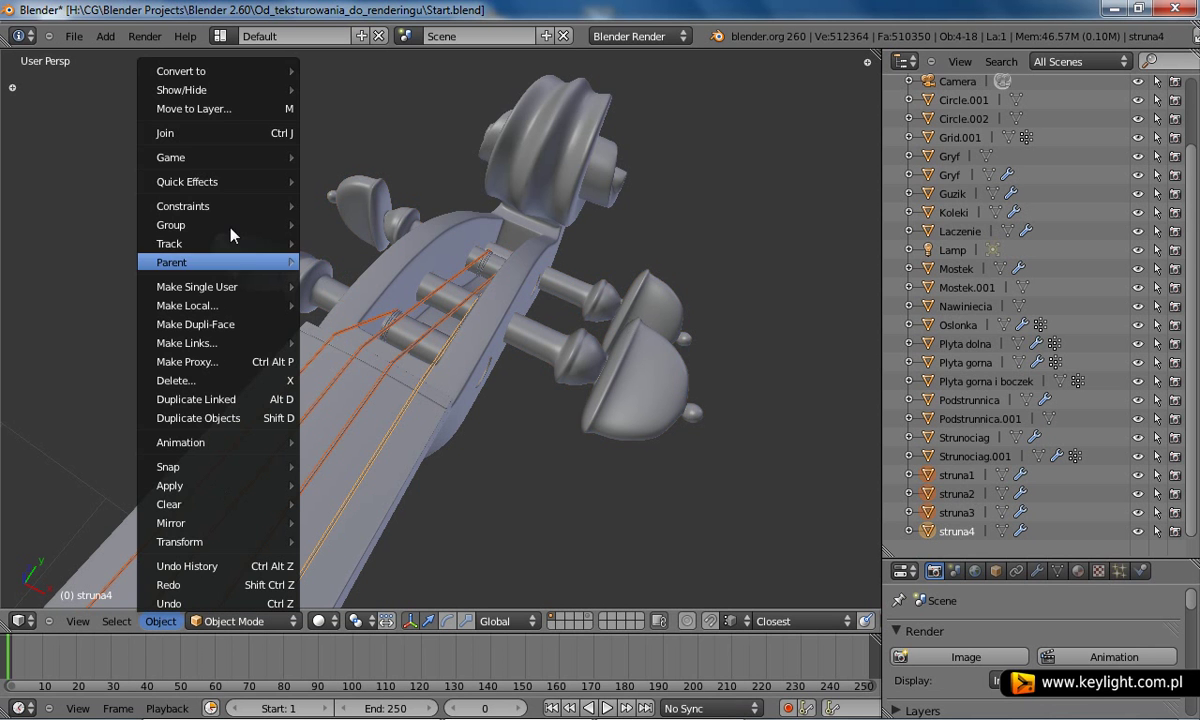
left_click(215, 133)
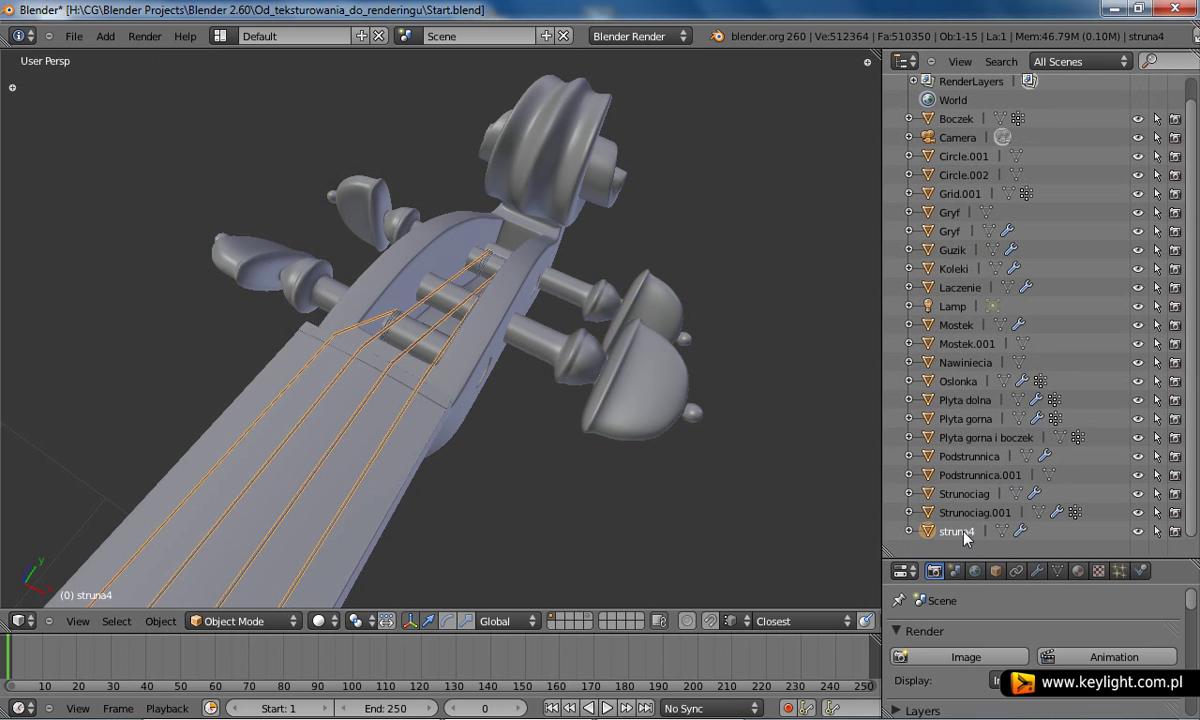
Step: Rename the merged struna4 object to Strunay
double_click(963, 533)
key("BackSpace")
type("y")
key("Delete")
type("S")
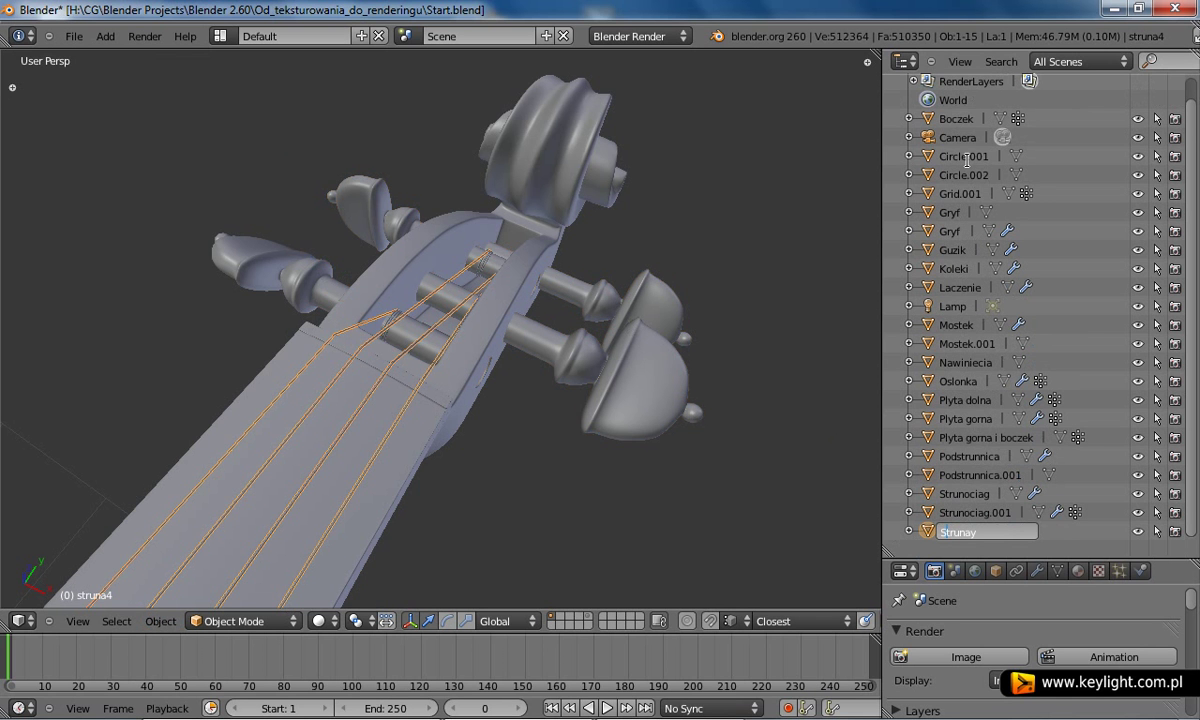
key("Return")
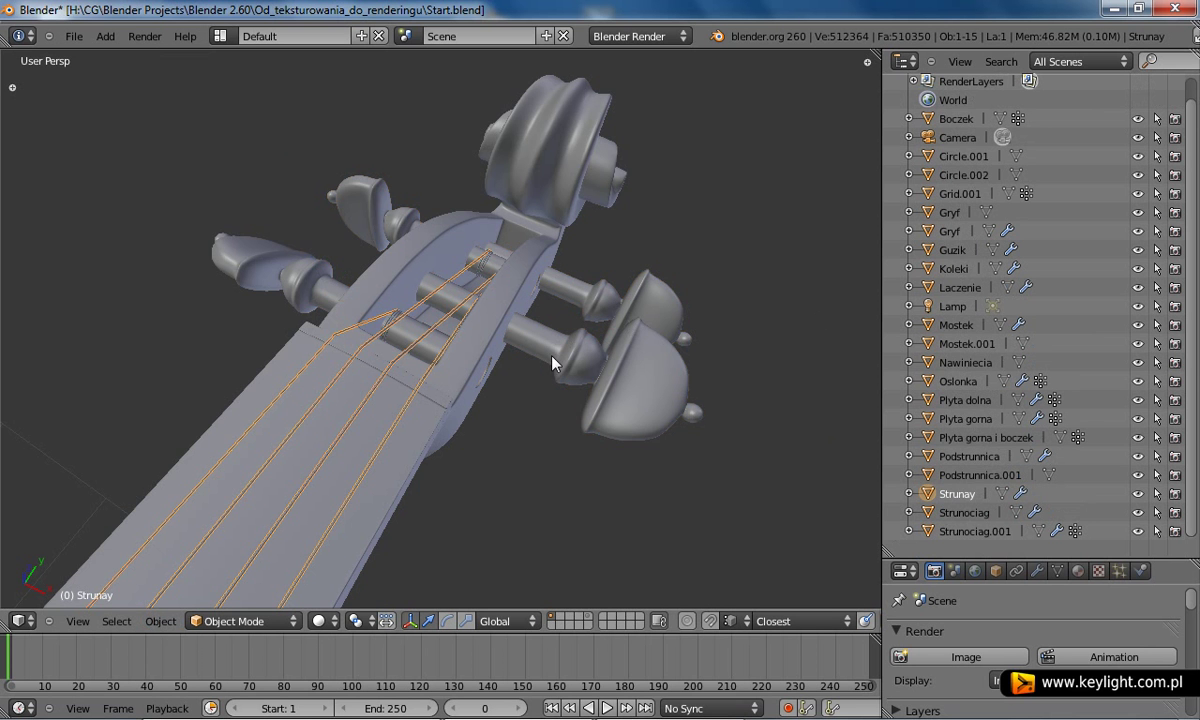
Step: Delete all objects on the other scene layer
scroll(560, 383, "down", 5)
mouse_move(560, 383)
middle_mouse_down()
mouse_move(517, 565)
mouse_move(415, 541)
mouse_move(224, 445)
mouse_move(512, 379)
mouse_move(568, 380)
middle_mouse_up()
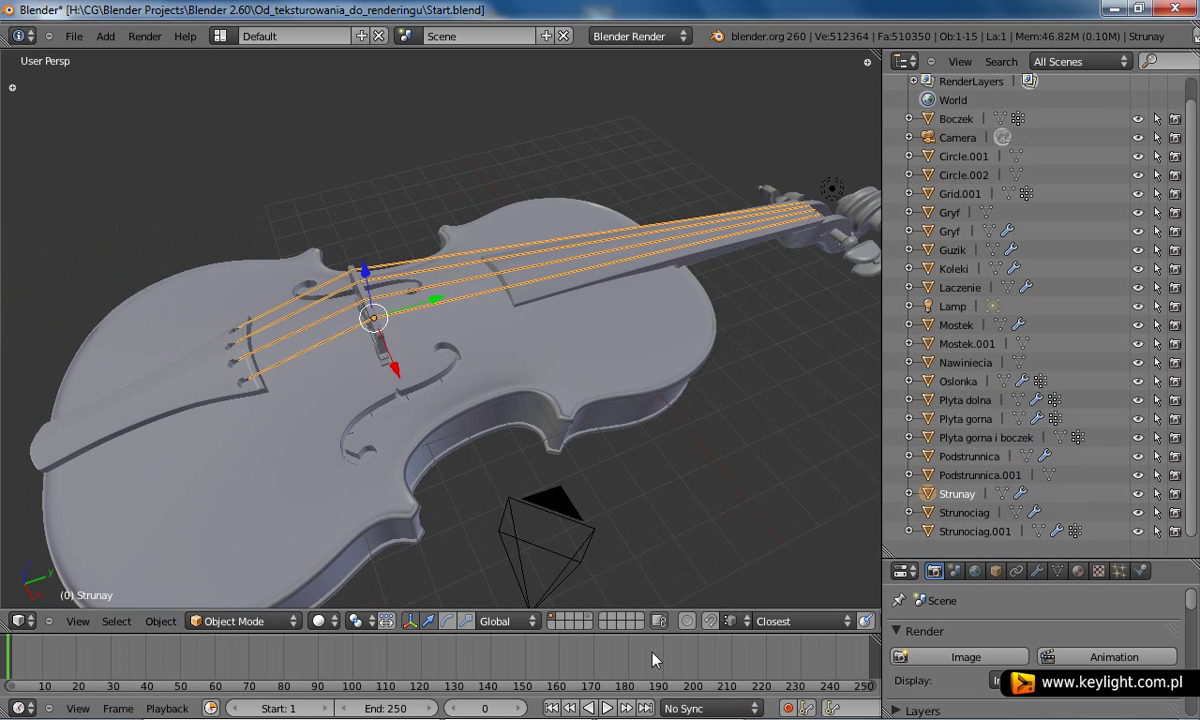
left_click(589, 622)
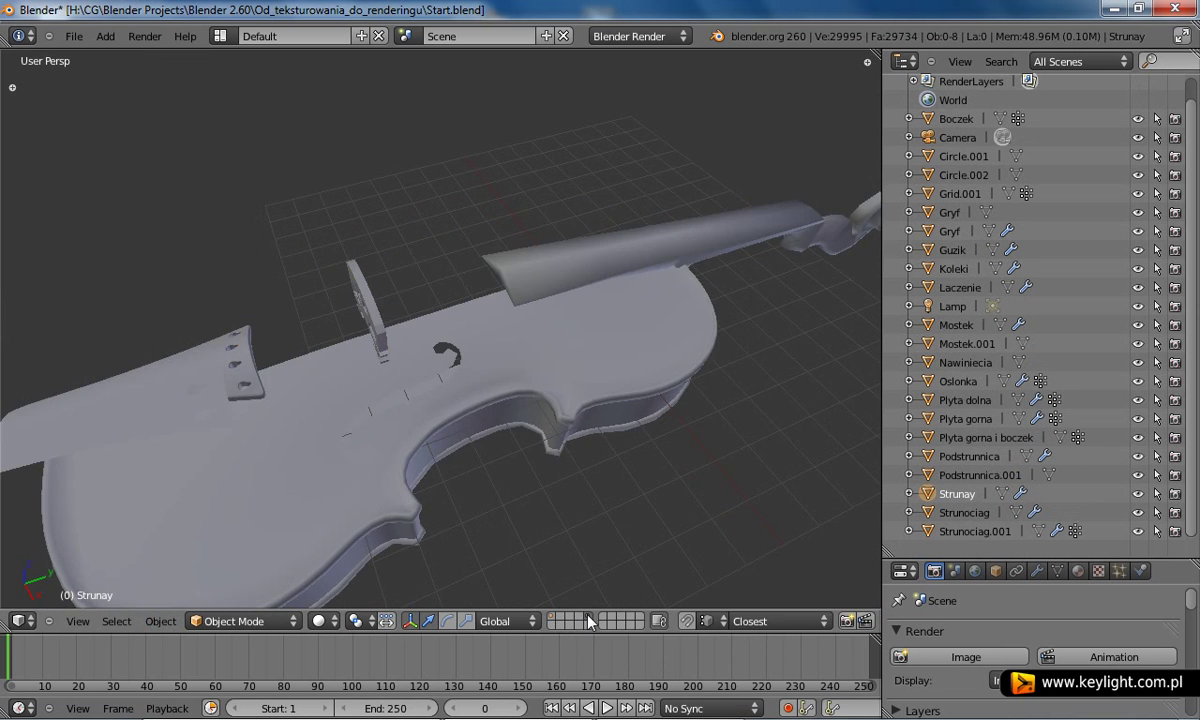
scroll(631, 393, "down", 3)
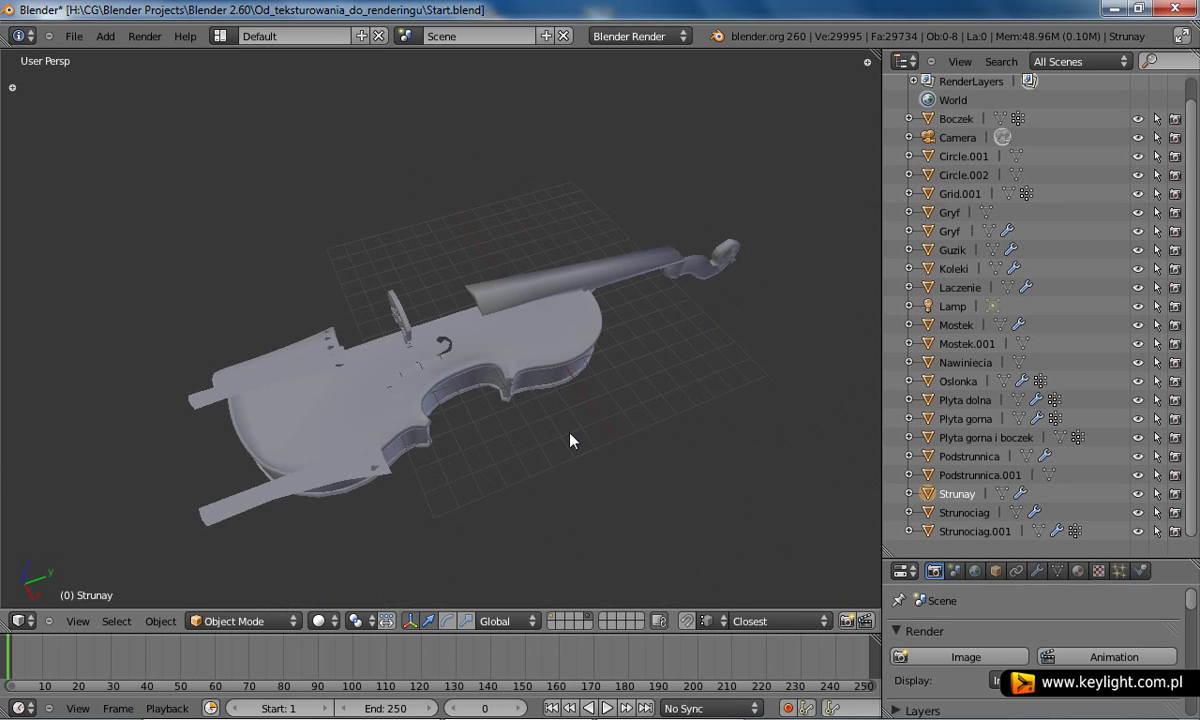
key("a")
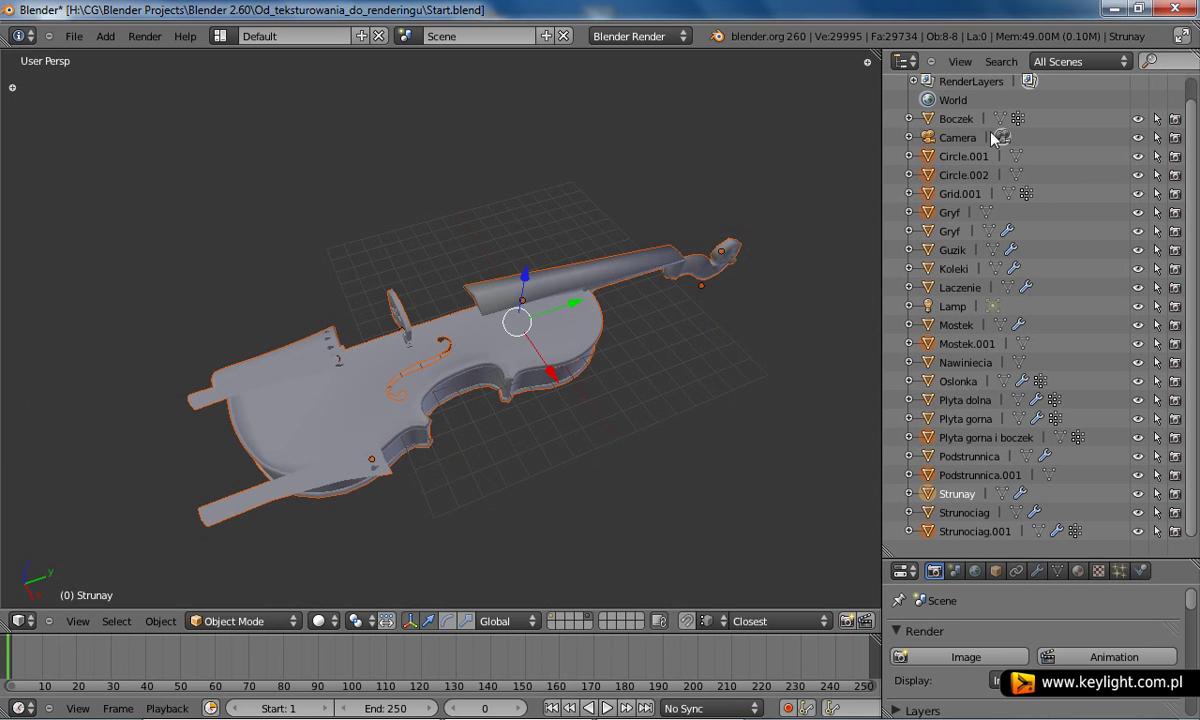
key("x")
left_click(499, 376)
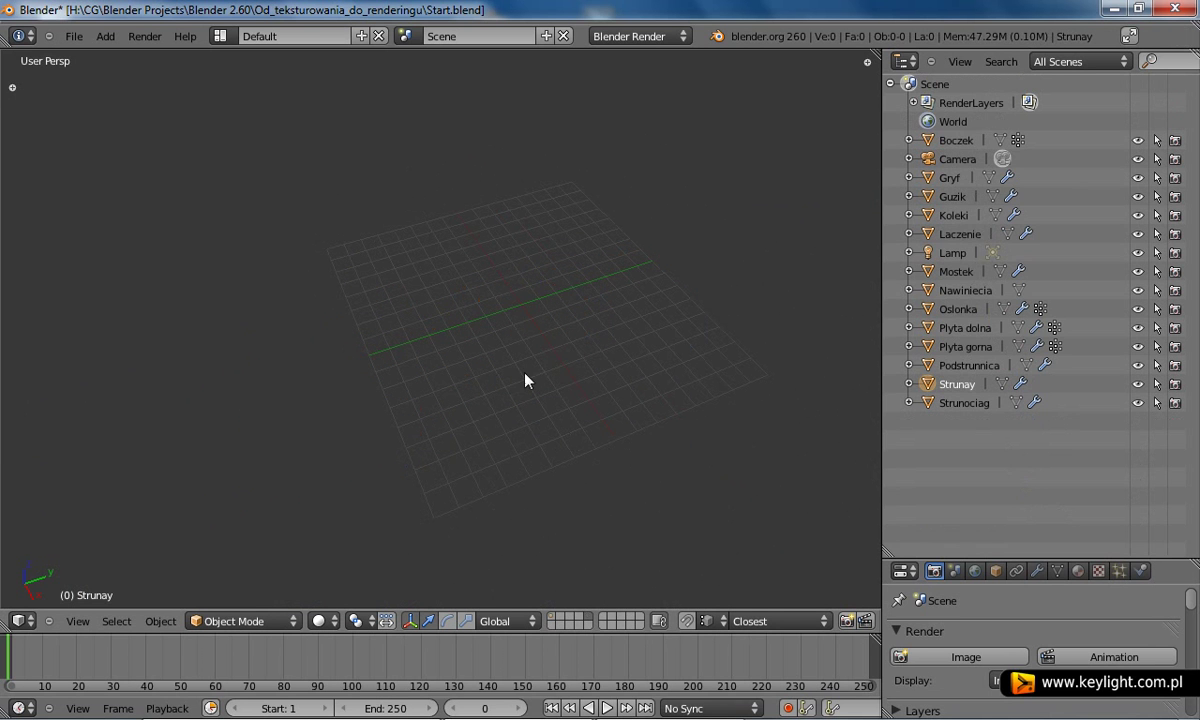
Step: Show the violin's layer, zoom in close on it, and enlarge the properties panel
left_click(551, 621)
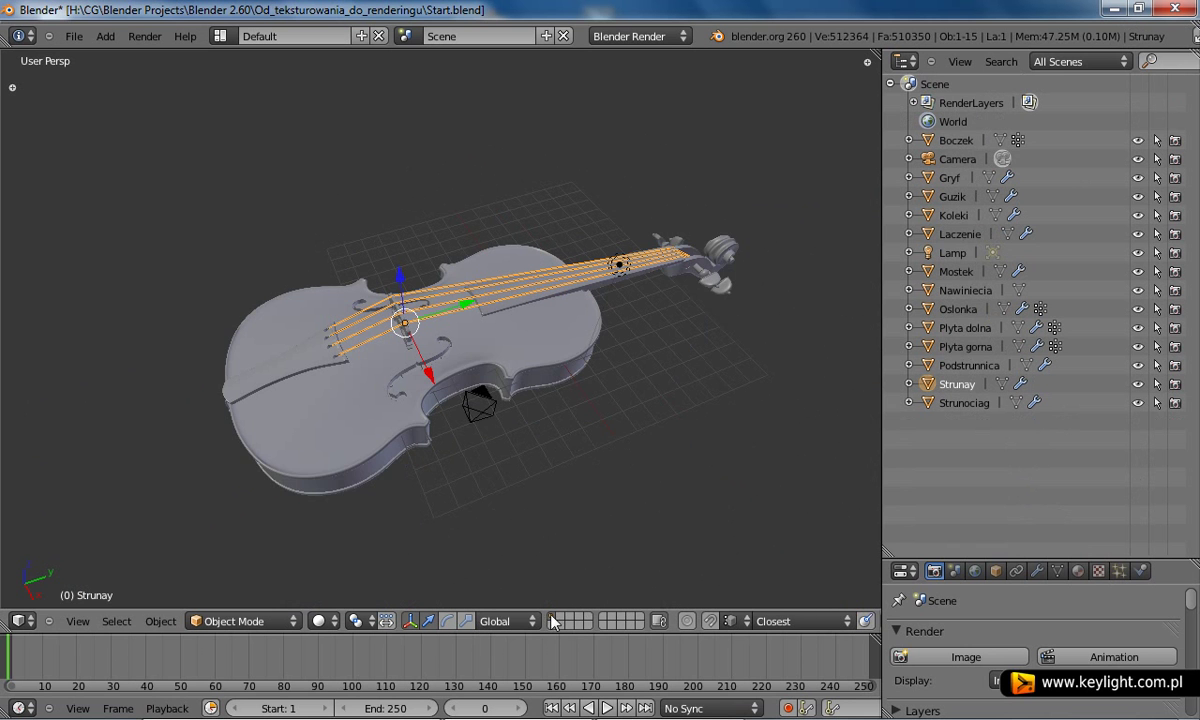
scroll(611, 262, "up", 3)
scroll(720, 352, "up", 1)
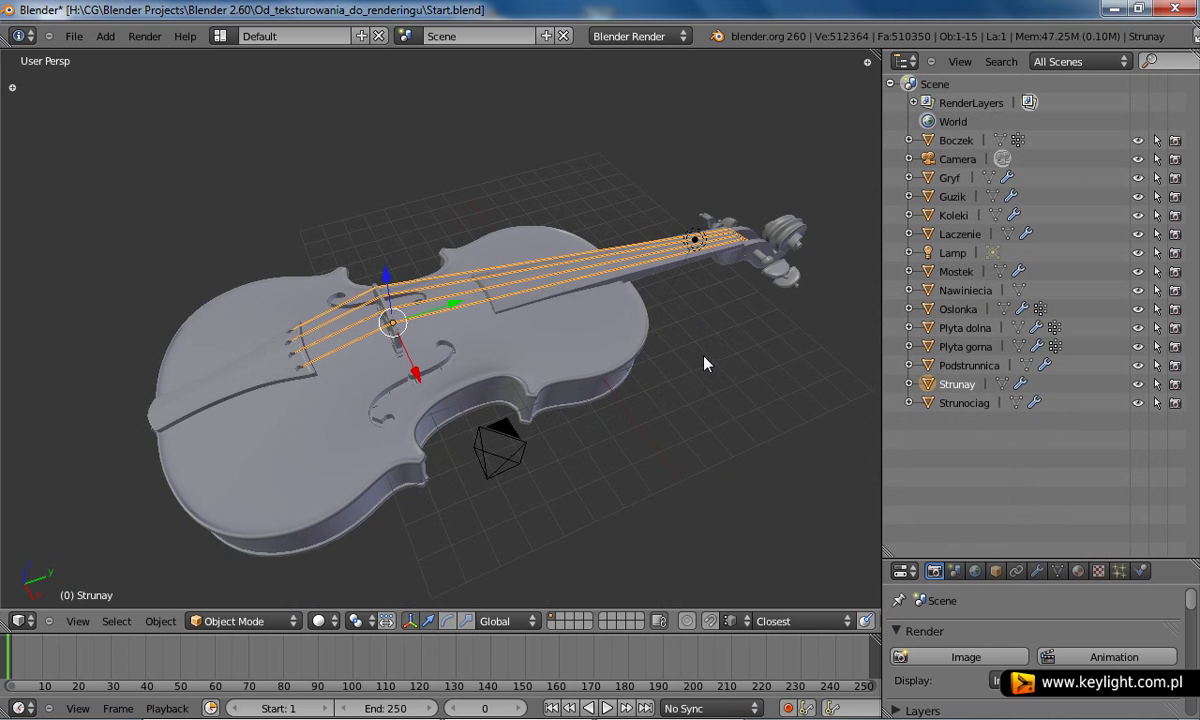
scroll(706, 360, "up", 1)
scroll(710, 375, "up", 1)
scroll(712, 401, "up", 1)
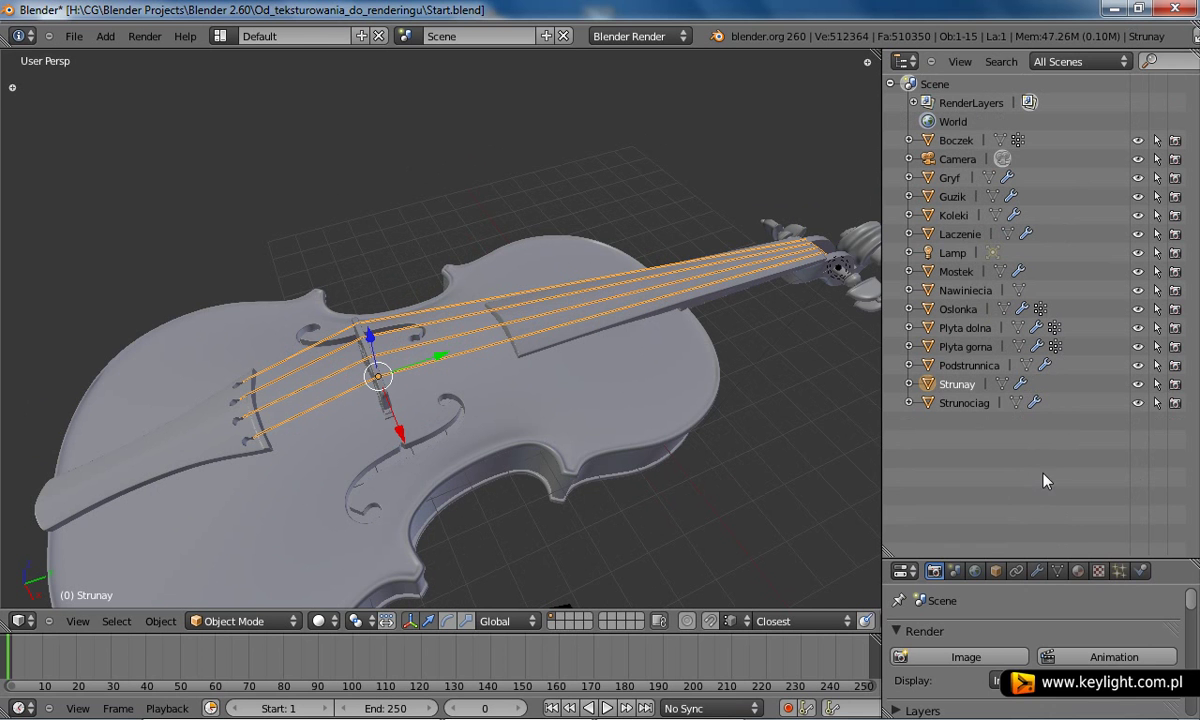
left_click_drag(1060, 559, 1075, 440)
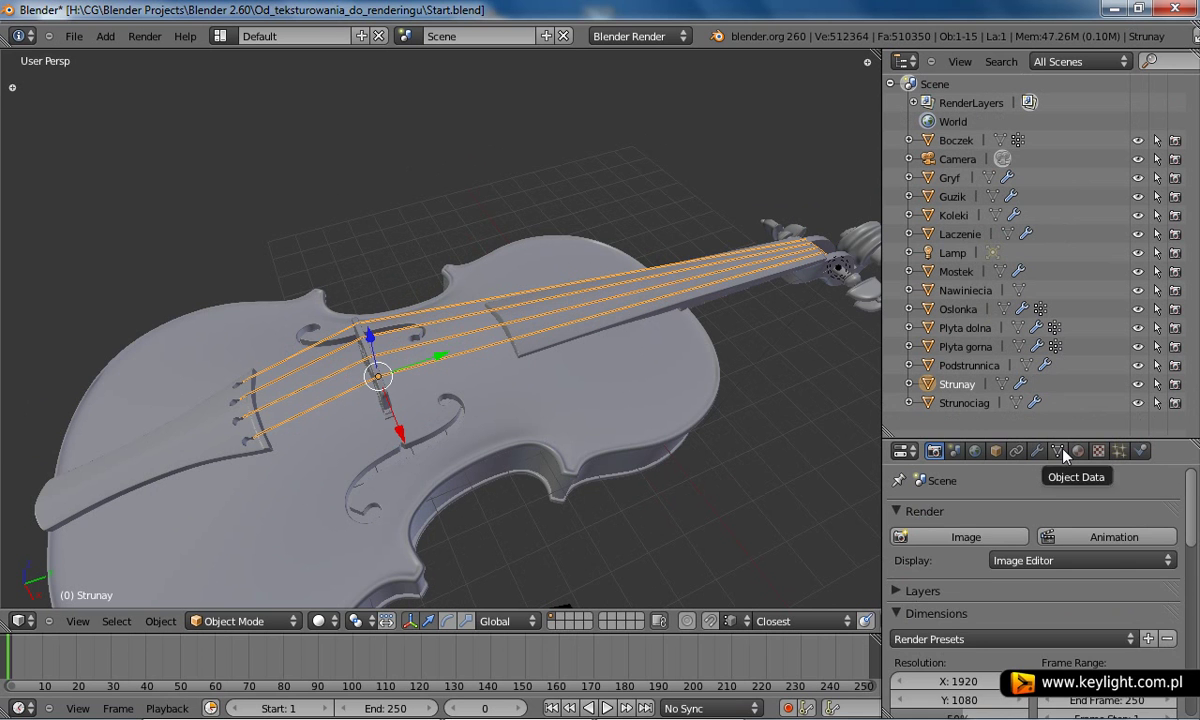
Step: Remove the Pkt ctr vertex group from Boczek in Object Data properties
left_click(1060, 452)
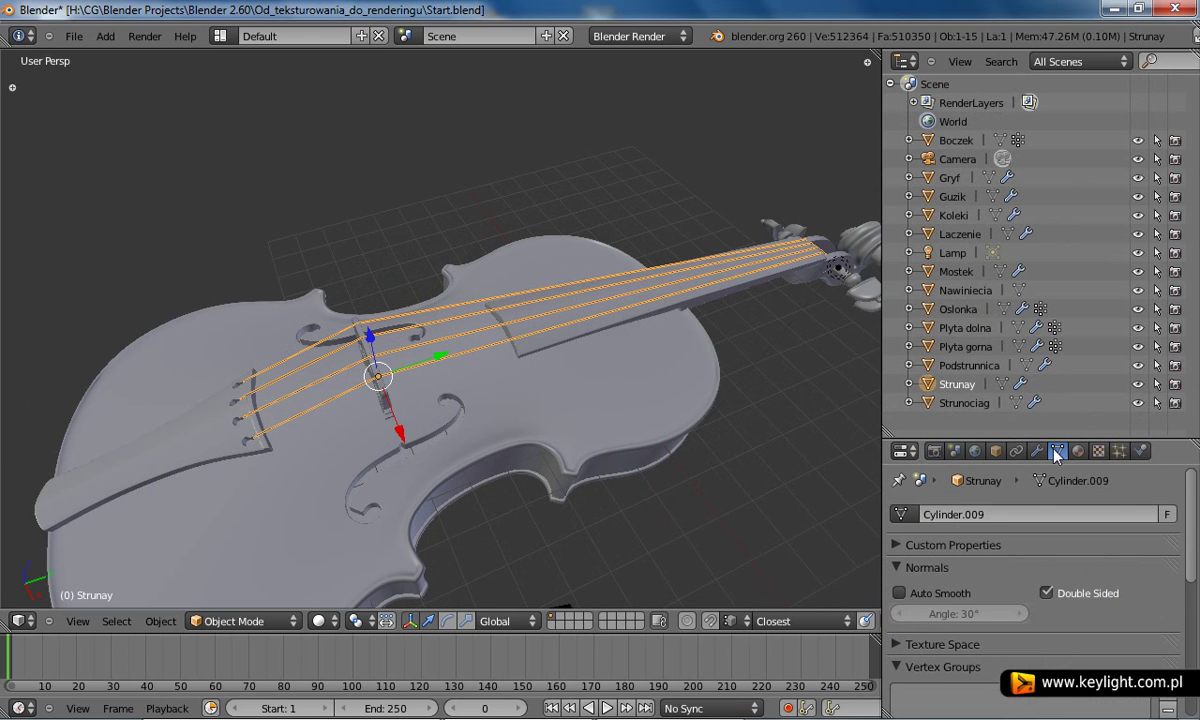
left_click(957, 141)
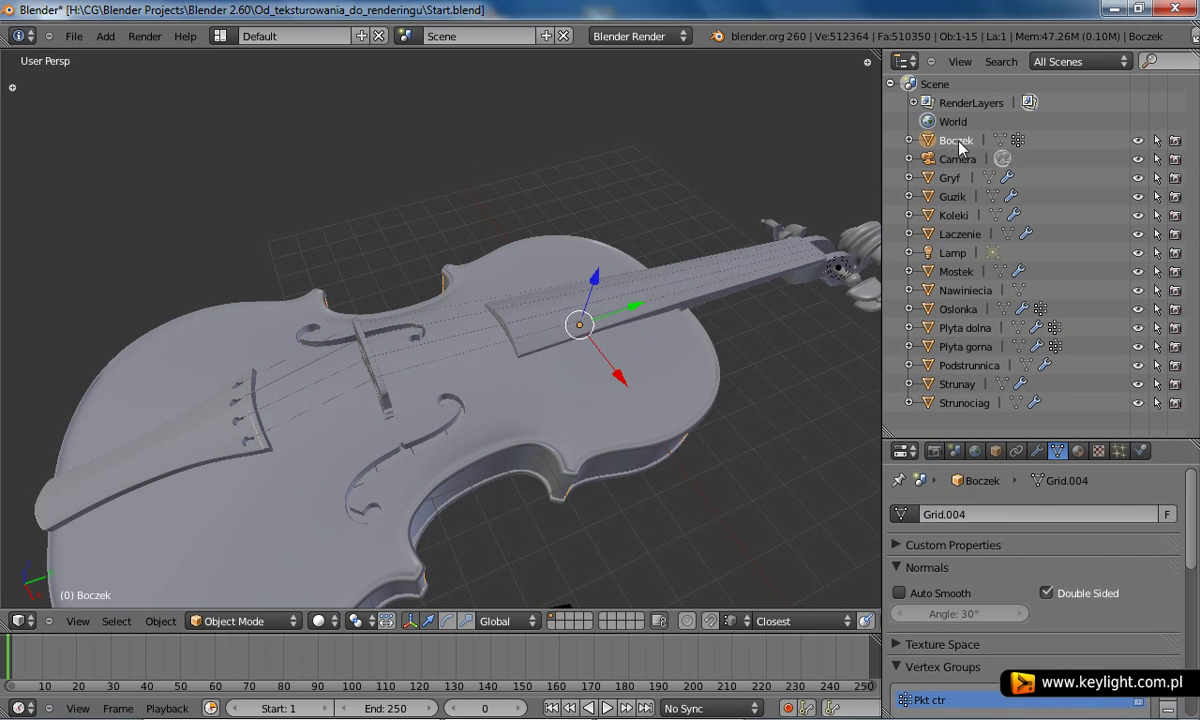
left_click_drag(1060, 440, 1060, 262)
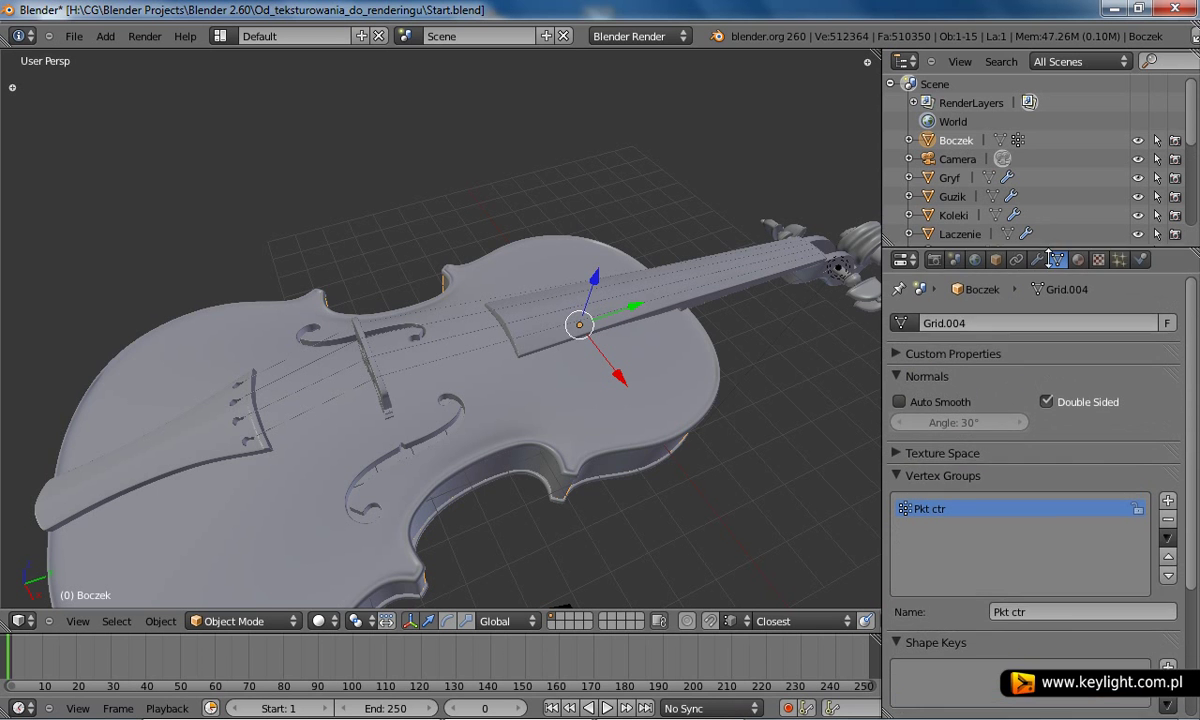
scroll(989, 291, "up", 1)
scroll(1100, 450, "down", 1)
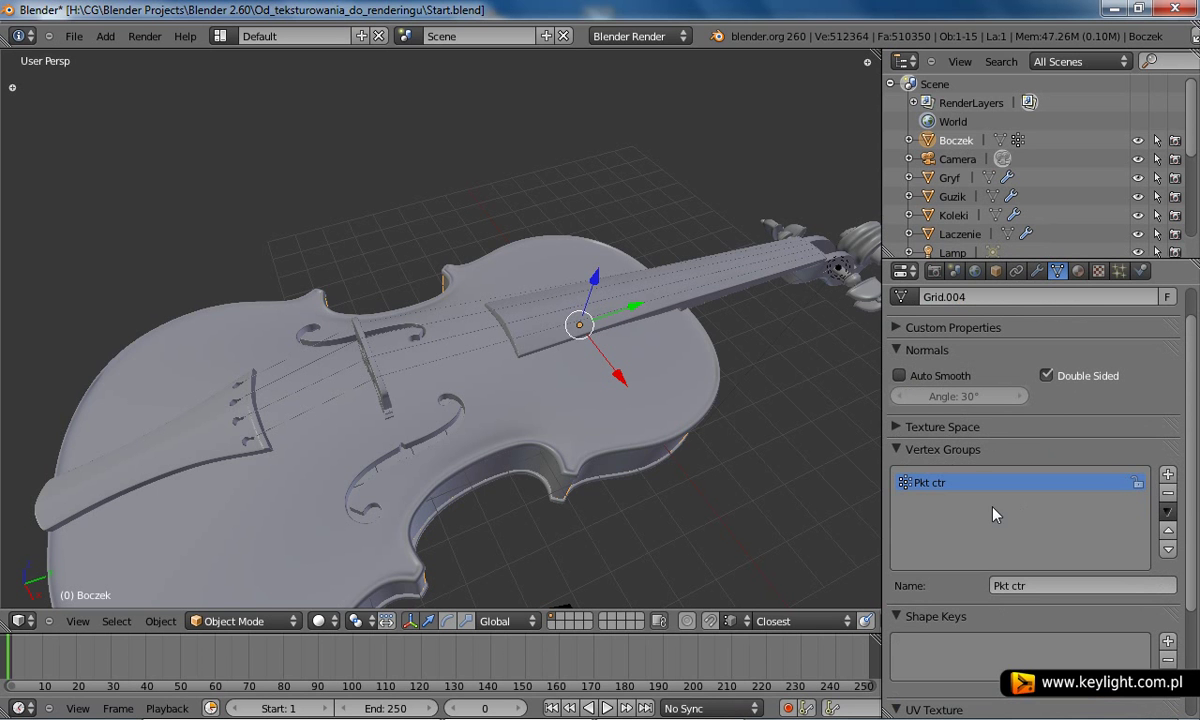
left_click(1167, 492)
Step: Remove Pkt ctr from Oslonka, Plyta dolna and Plyta gorna, then save Start.blend
scroll(1065, 167, "down", 4)
scroll(1065, 167, "down", 1)
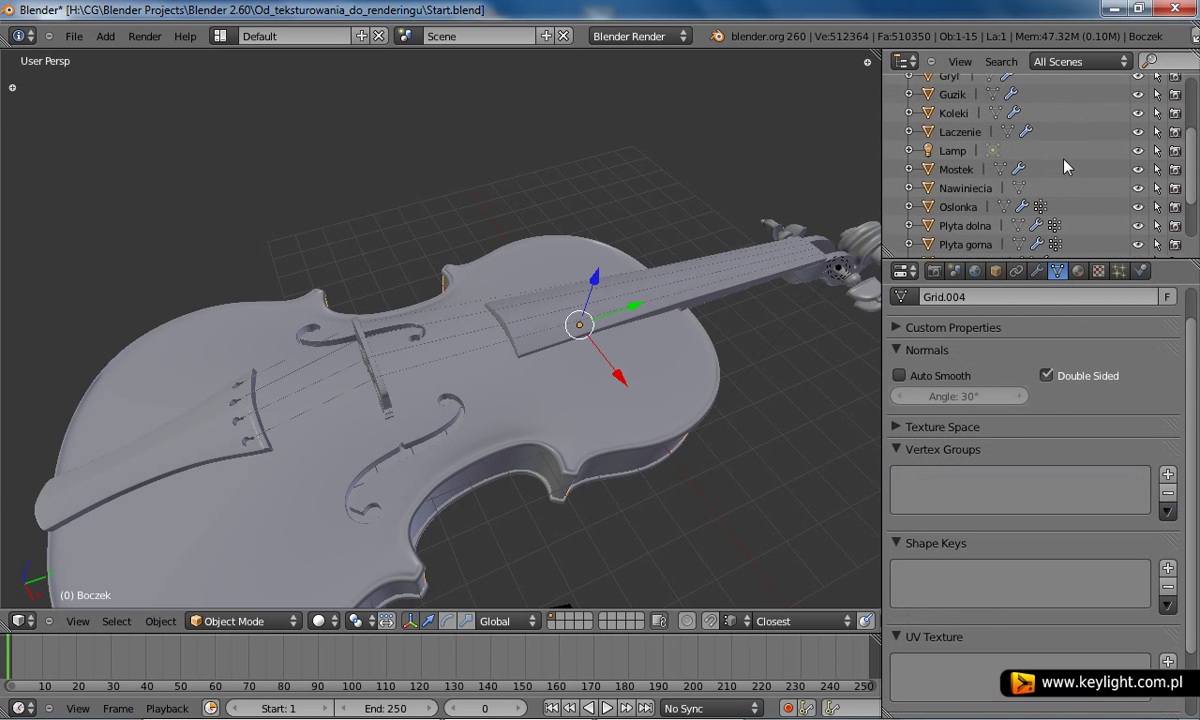
left_click(965, 207)
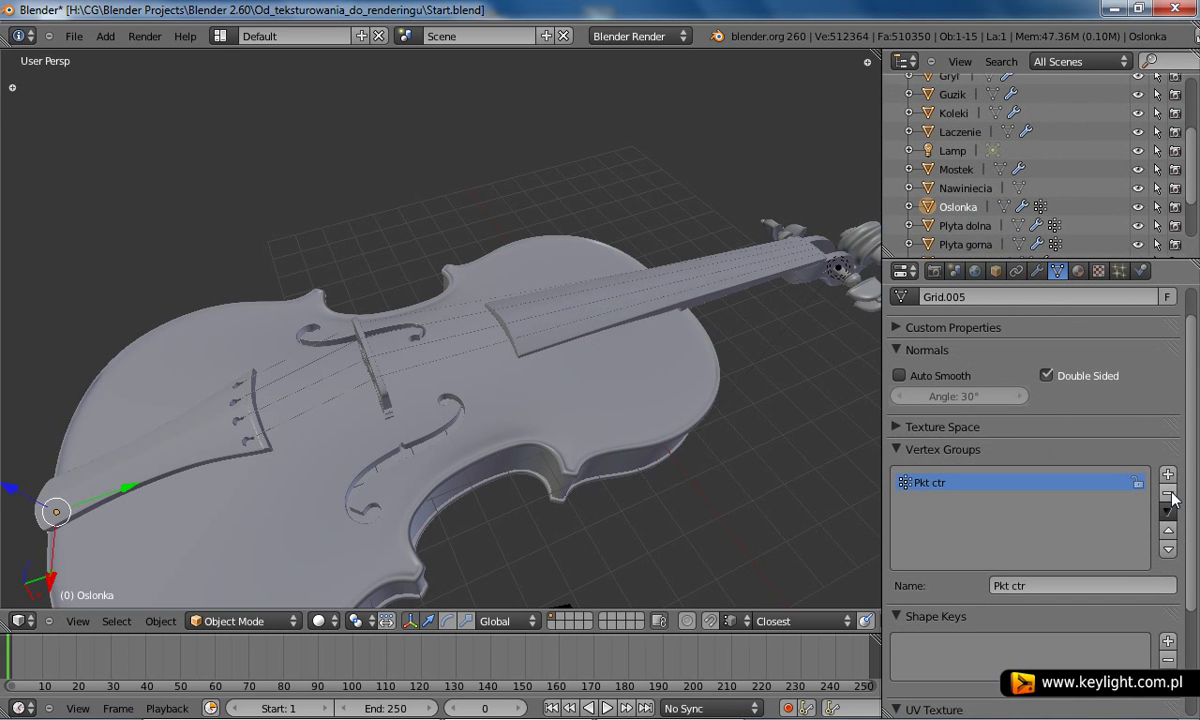
left_click(1167, 493)
left_click(962, 225)
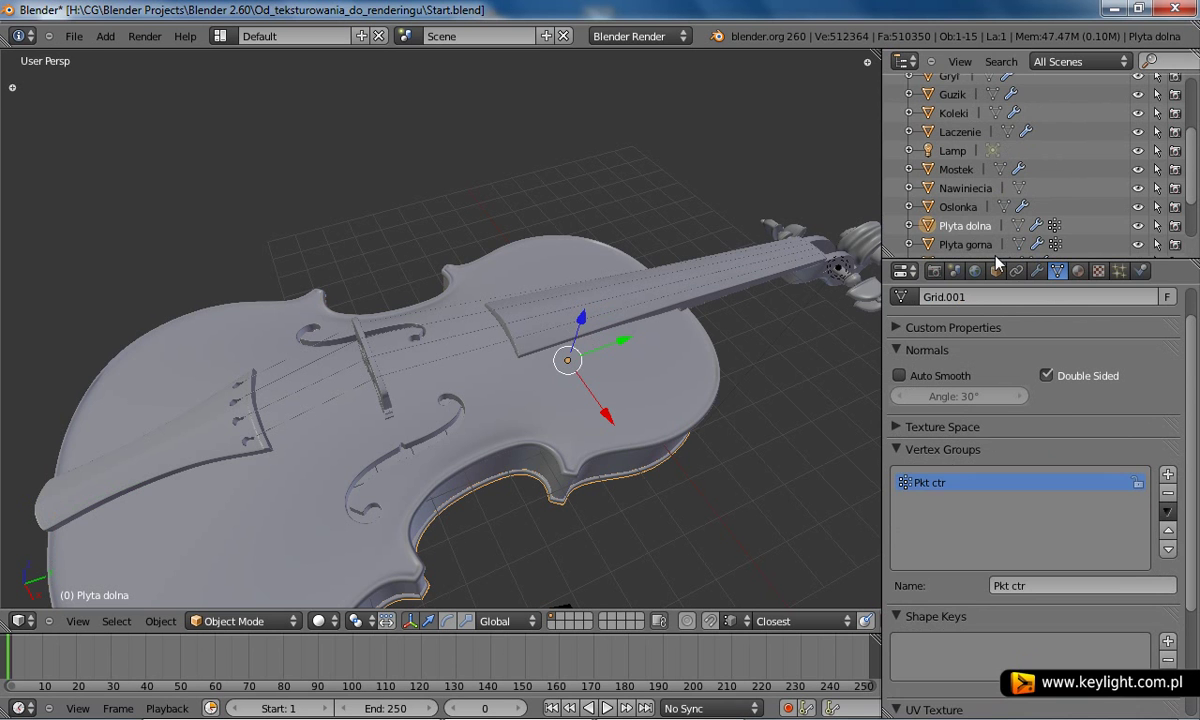
left_click(1167, 493)
scroll(985, 185, "down", 3)
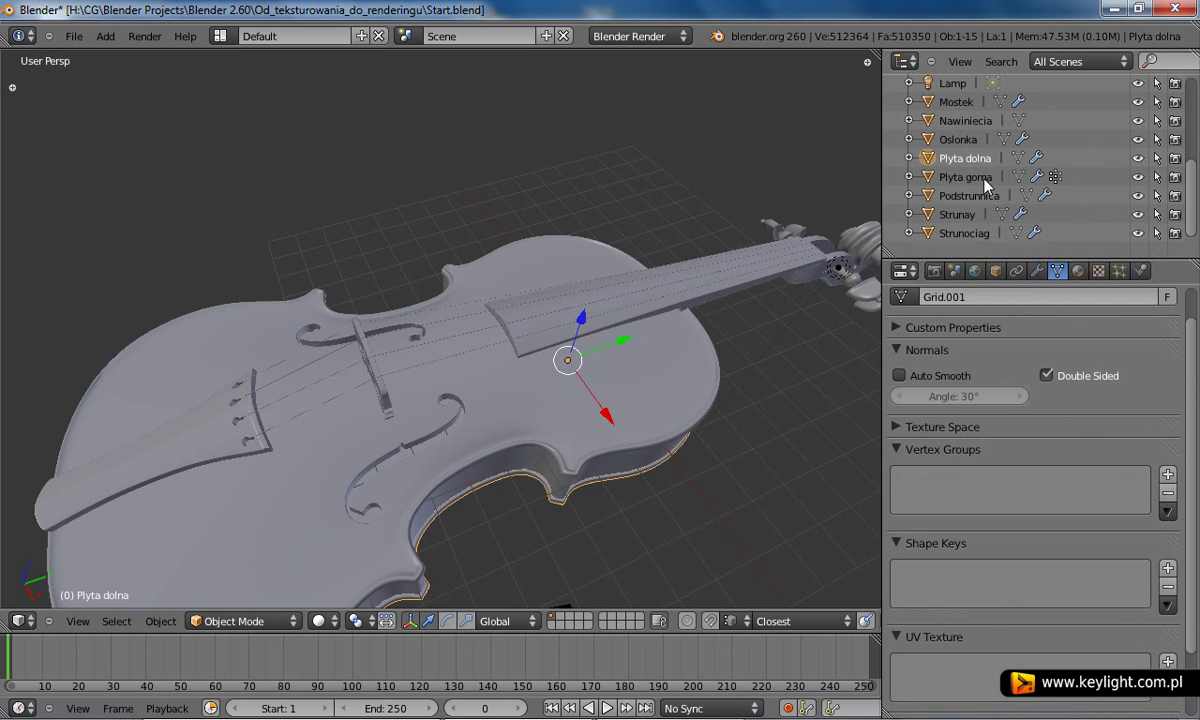
left_click(985, 180)
left_click(1167, 499)
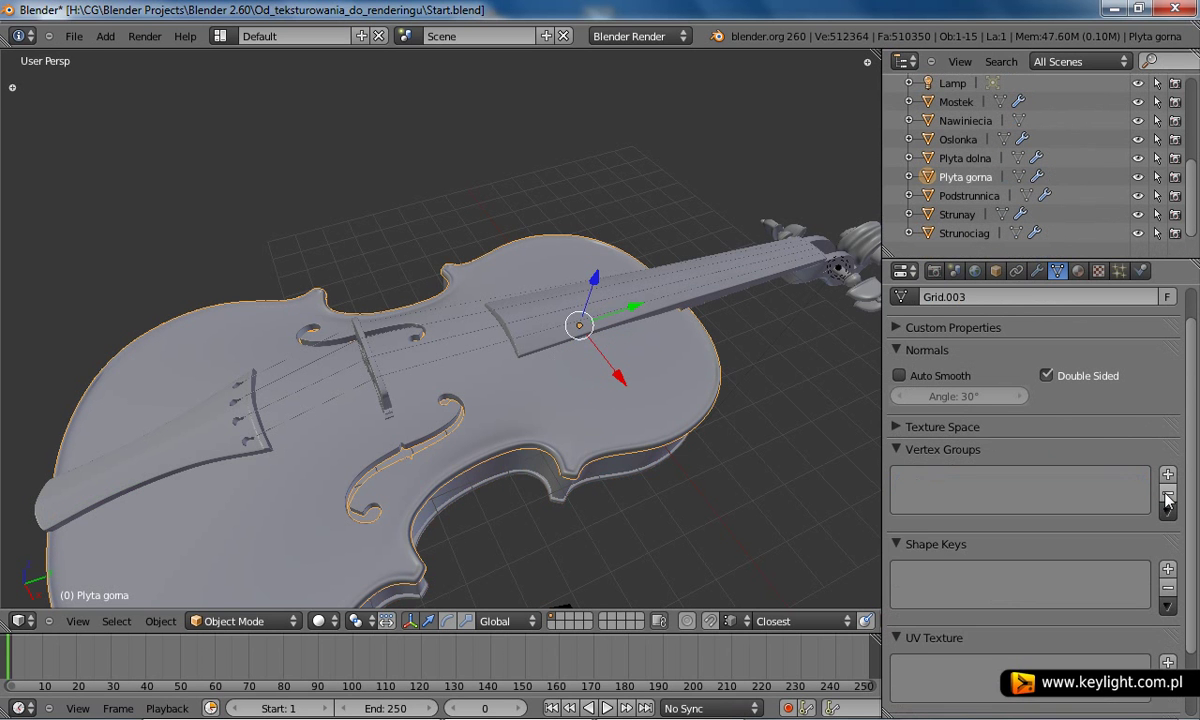
left_click_drag(1050, 259, 1052, 513)
key("ctrl+s")
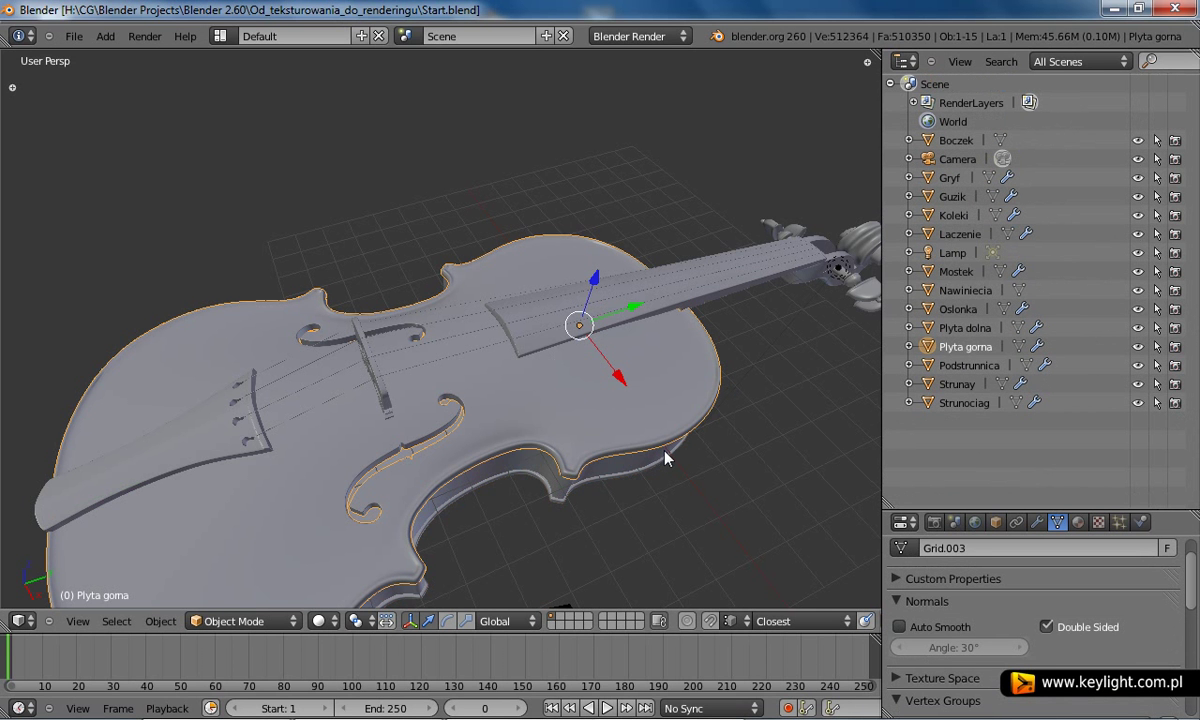
Step: Add a new screen layout and name it Mini
left_click(361, 36)
left_click(254, 38)
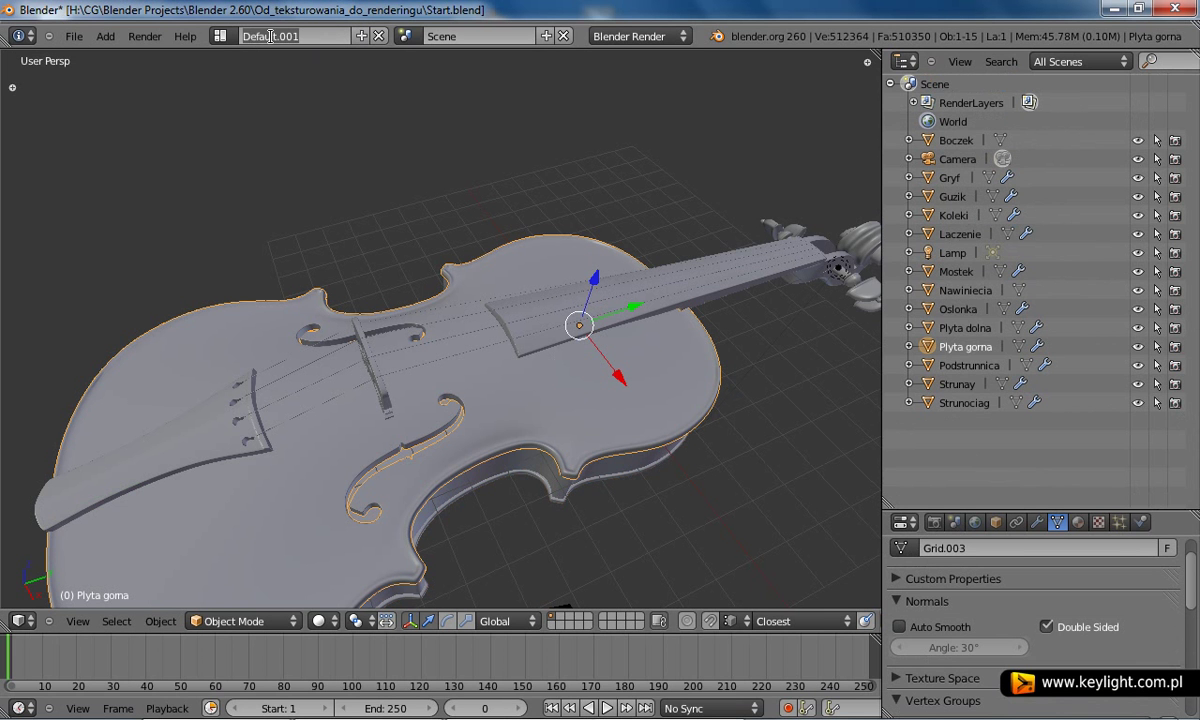
type("M")
type("ni")
key("BackSpace")
key("BackSpace")
type("ini")
key("Return")
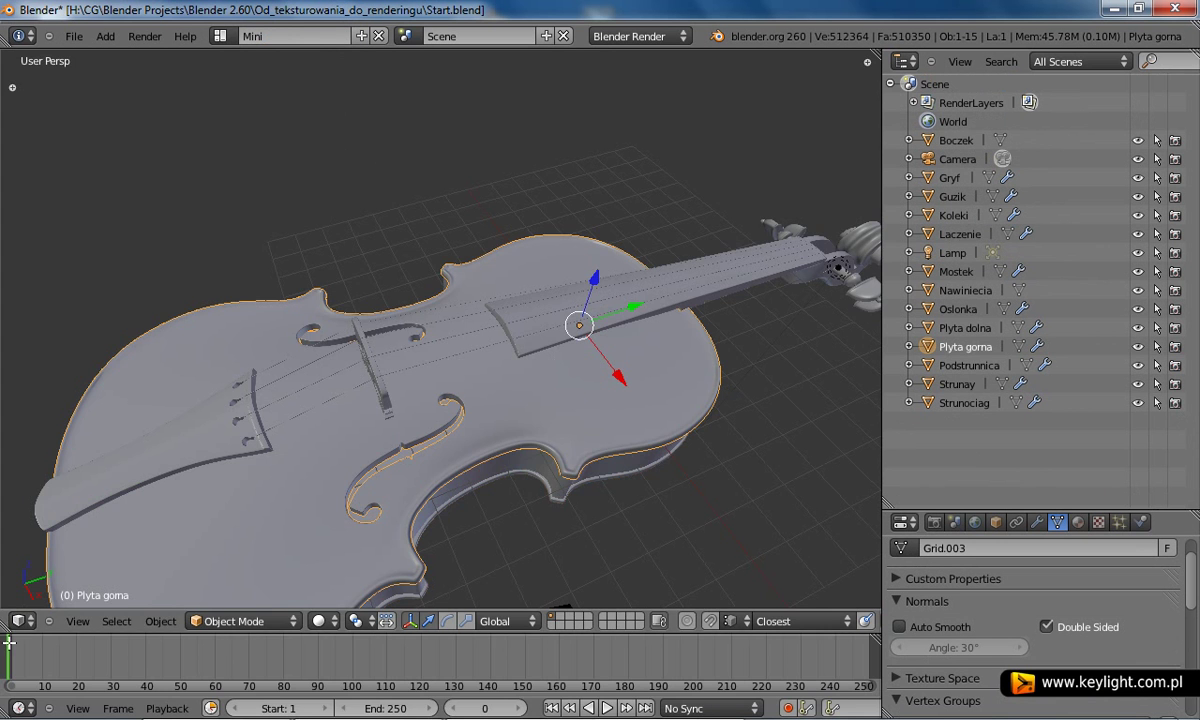
Step: Join the timeline into the 3D view, flip the viewport header to the top, and save the file
left_click_drag(8, 612, 110, 645)
right_click(126, 697)
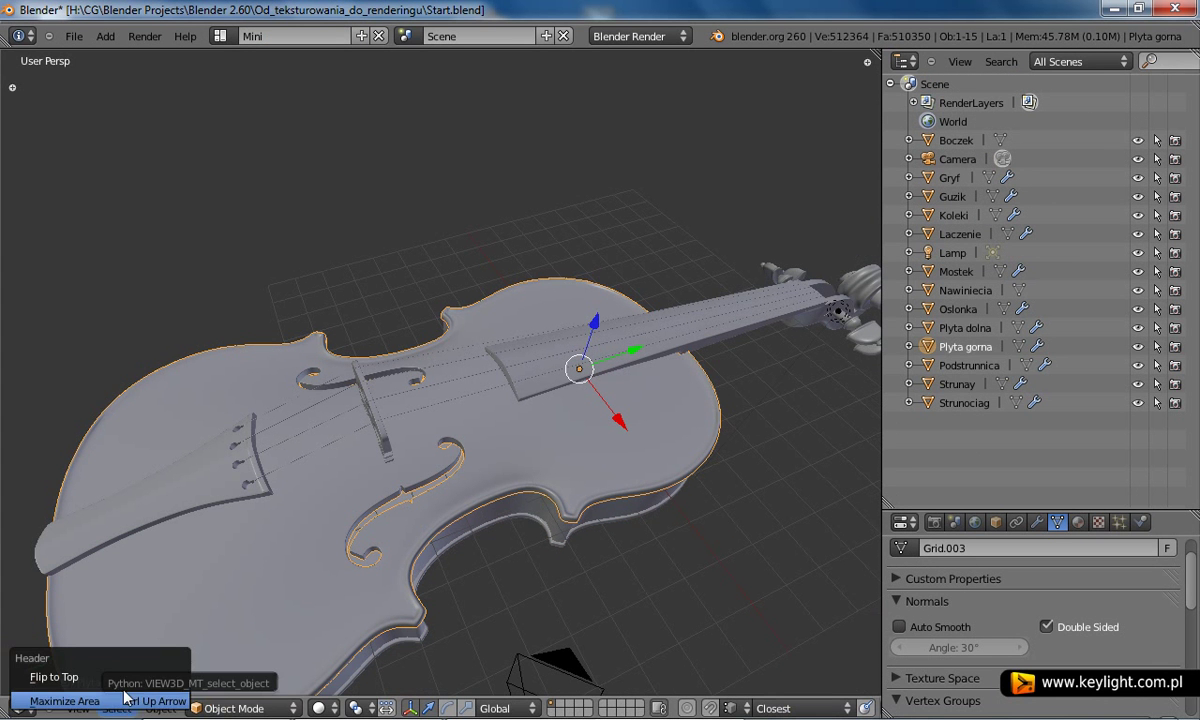
left_click(118, 675)
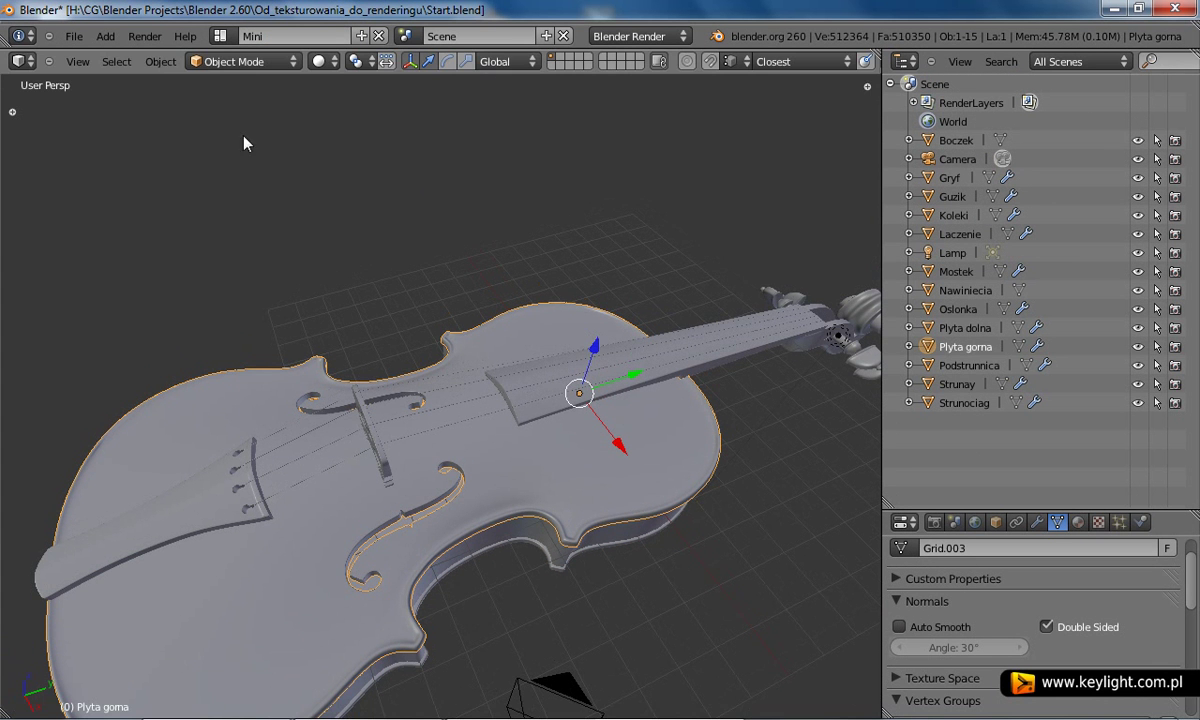
left_click(74, 36)
left_click(118, 155)
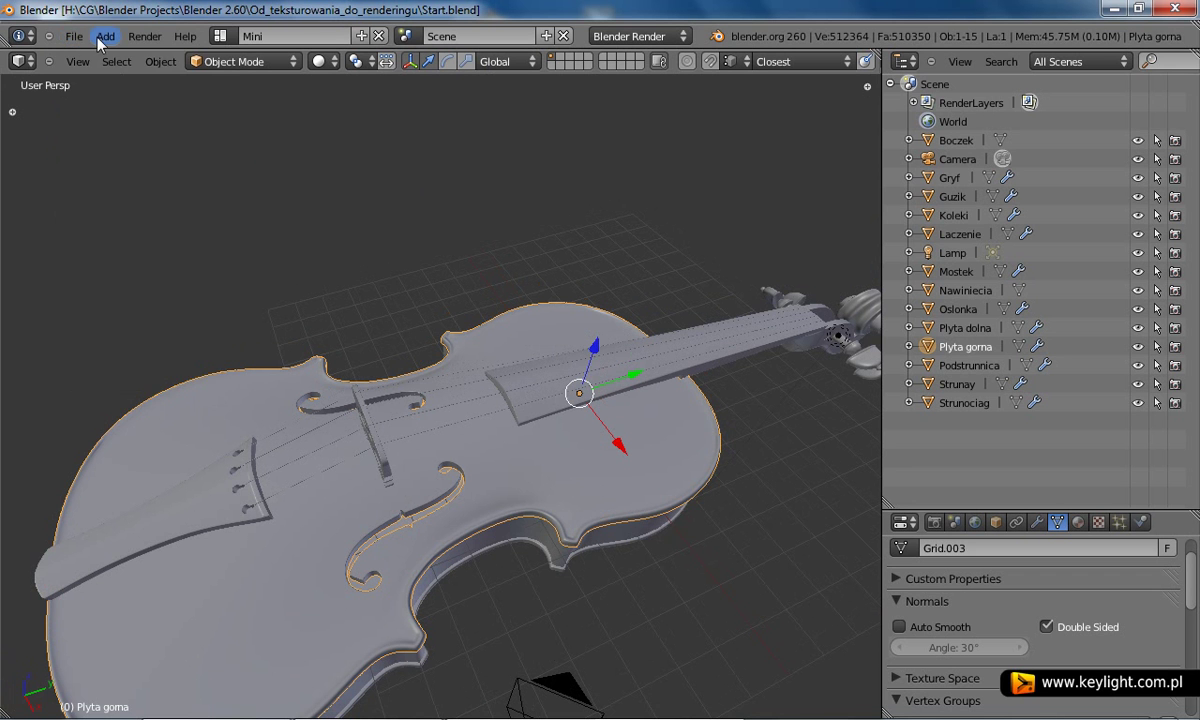
left_click(74, 36)
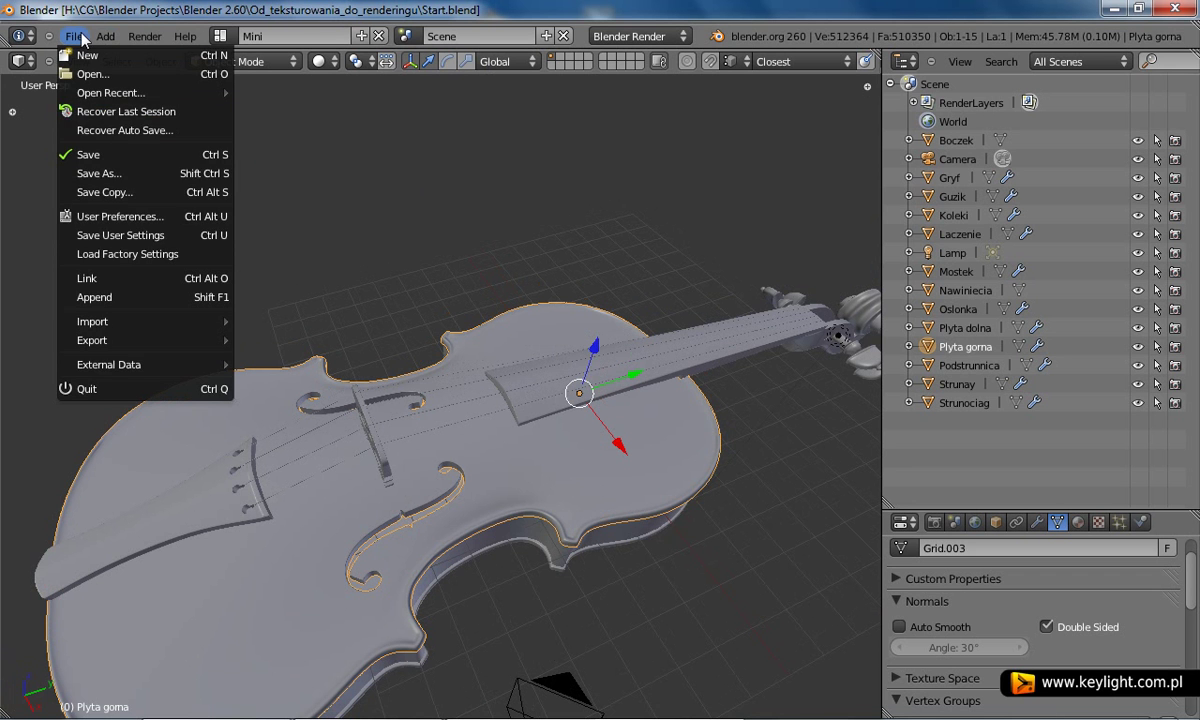
Step: In Save As, replace 'Start' in the file name with 'Skrzypce_UV'
left_click(140, 173)
left_click(264, 105)
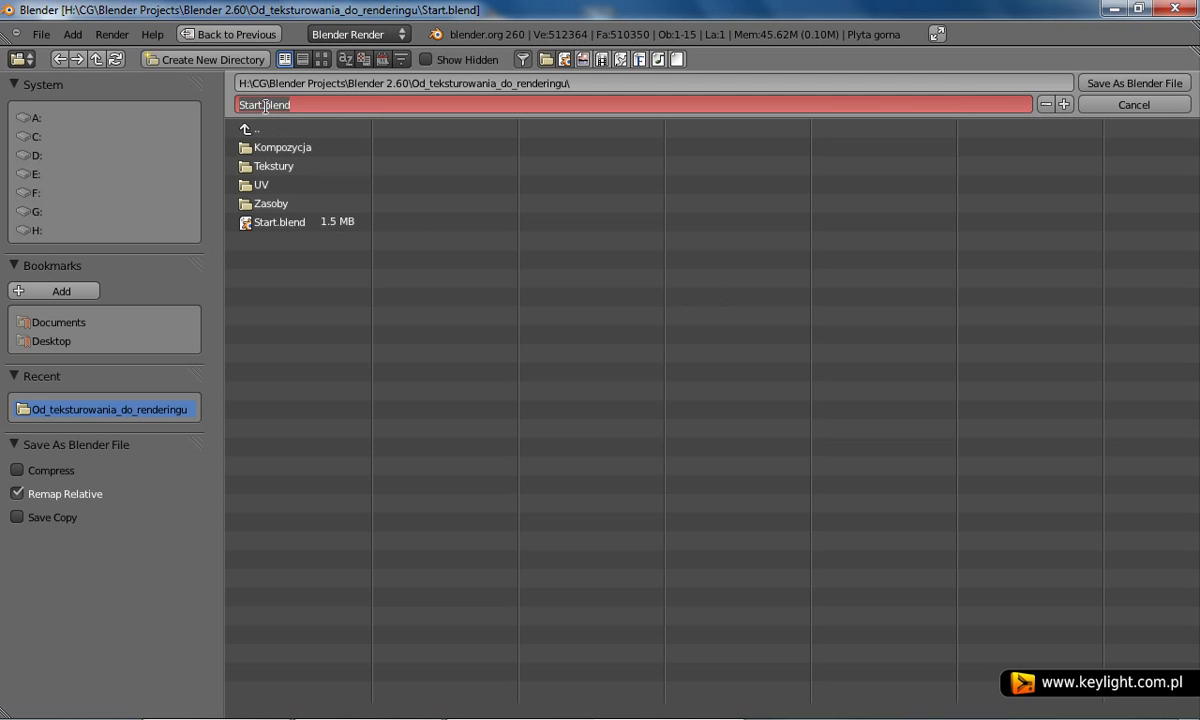
left_click_drag(264, 105, 240, 105)
type("S")
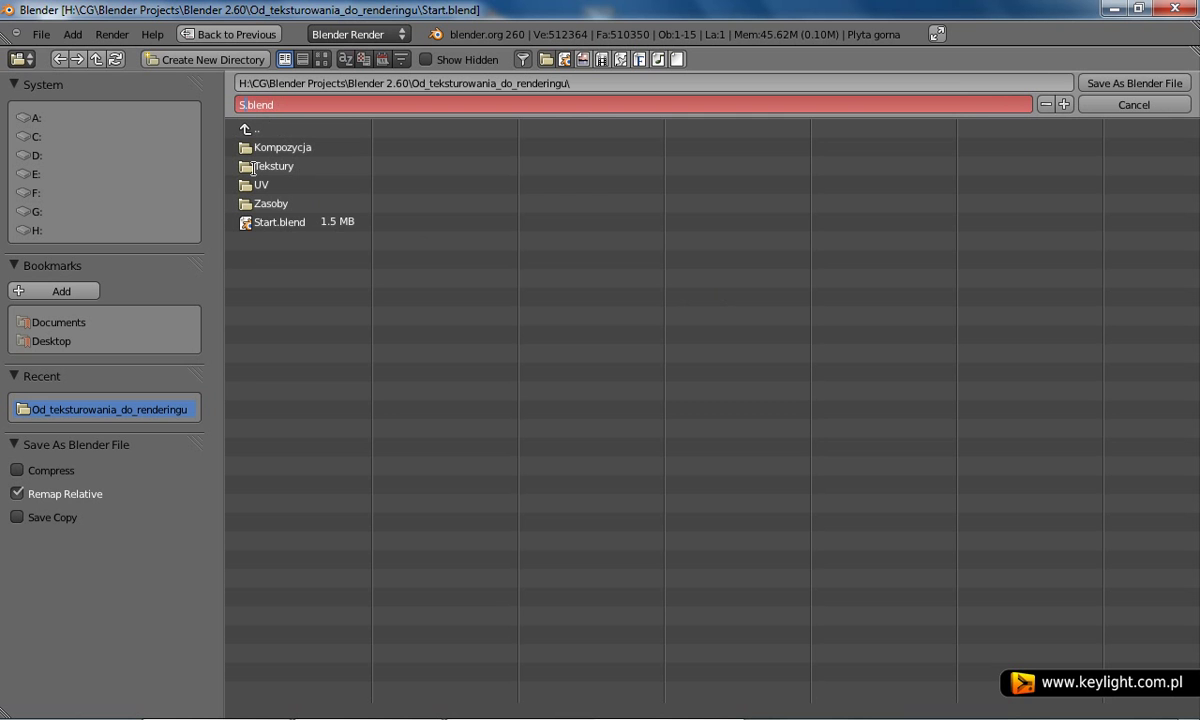
type("krzy")
type("pce")
type("_UV")
Step: Save as Skrzypce_UV.blend, preview the Game Logic and UV Editing layouts, then return to Mini
key("Return")
left_click(1120, 85)
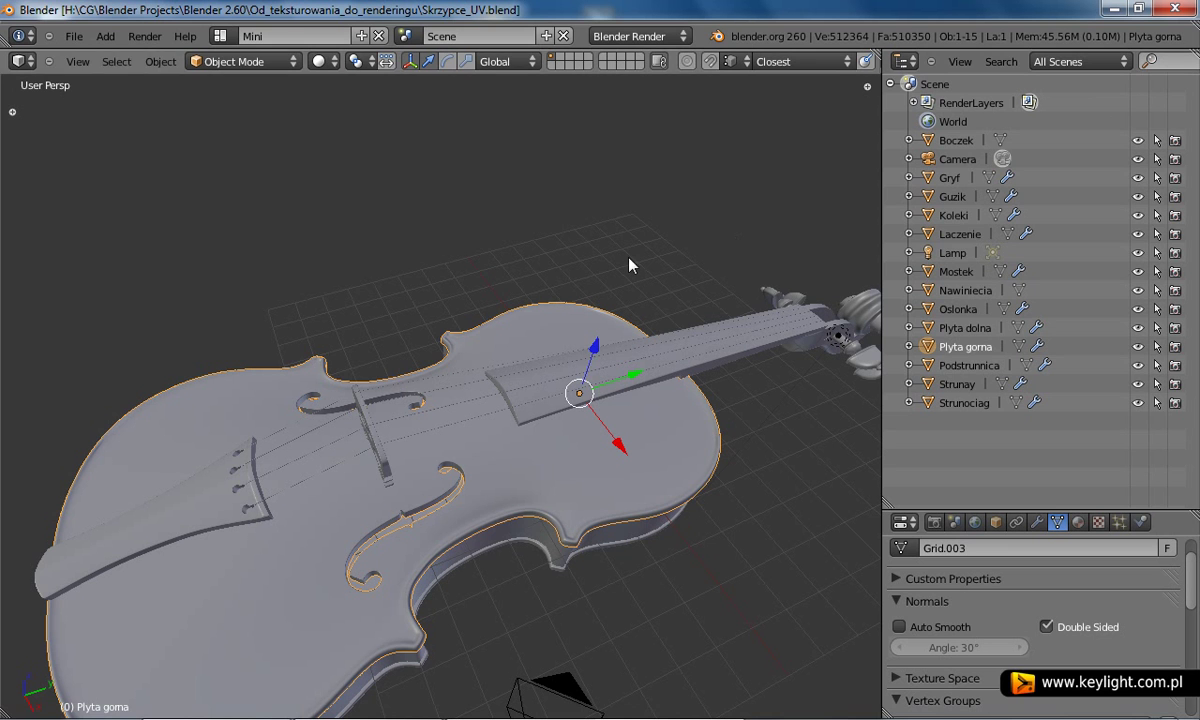
left_click(220, 35)
left_click(250, 116)
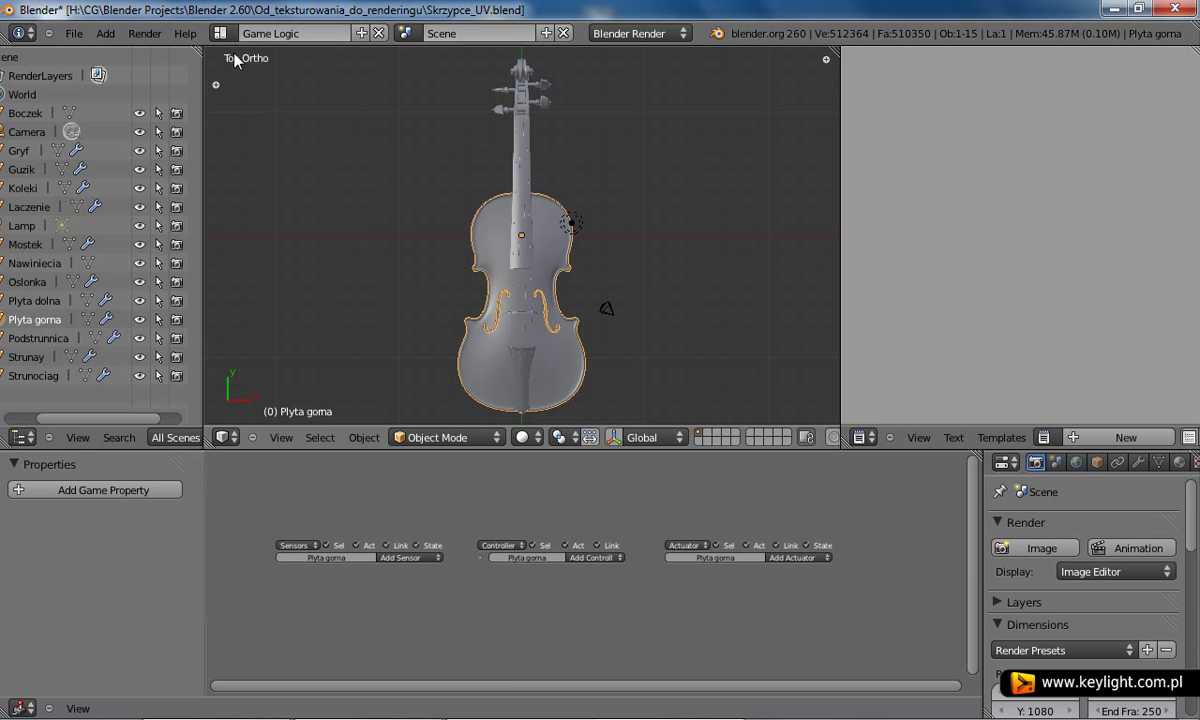
left_click(220, 35)
left_click(248, 174)
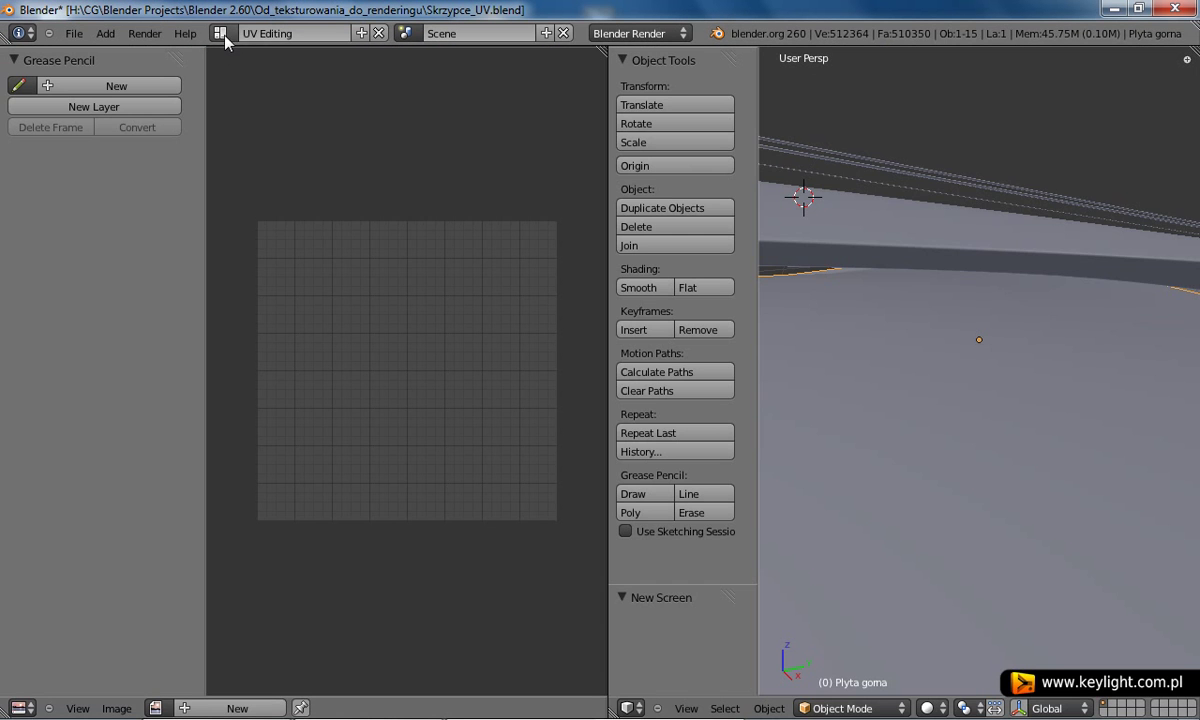
left_click(220, 35)
left_click(234, 136)
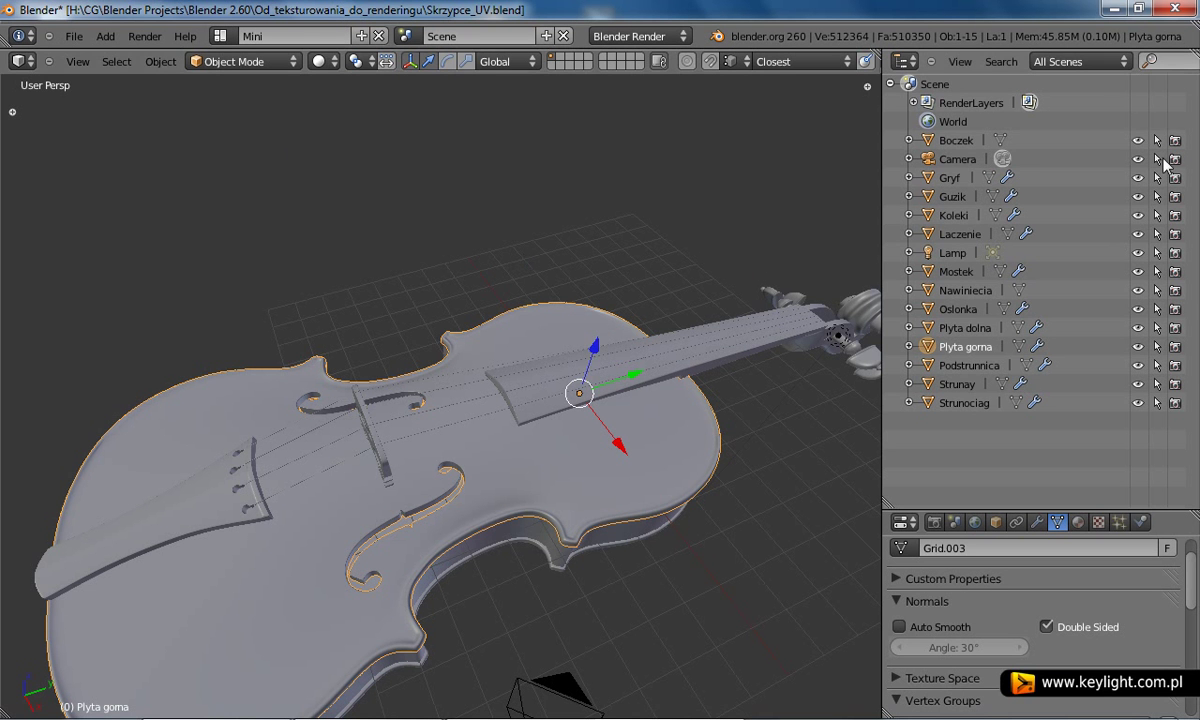
Step: Switch the outliner to Datablocks display and maximize it
left_click(1060, 61)
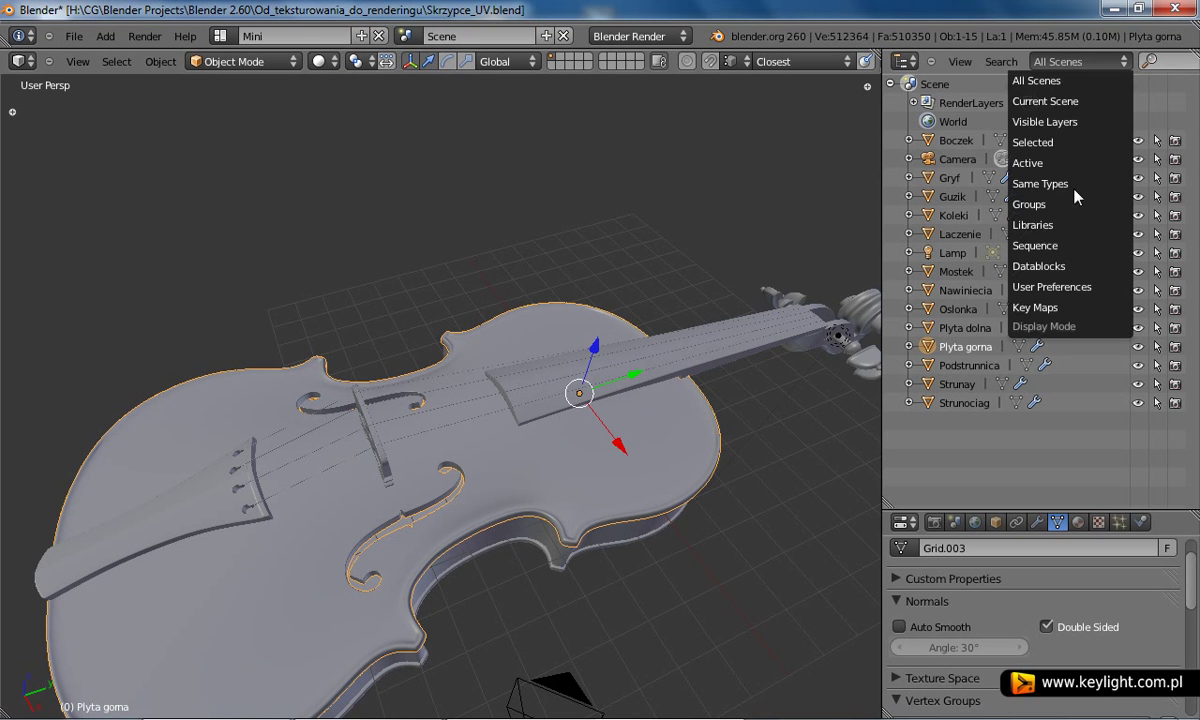
left_click(1029, 267)
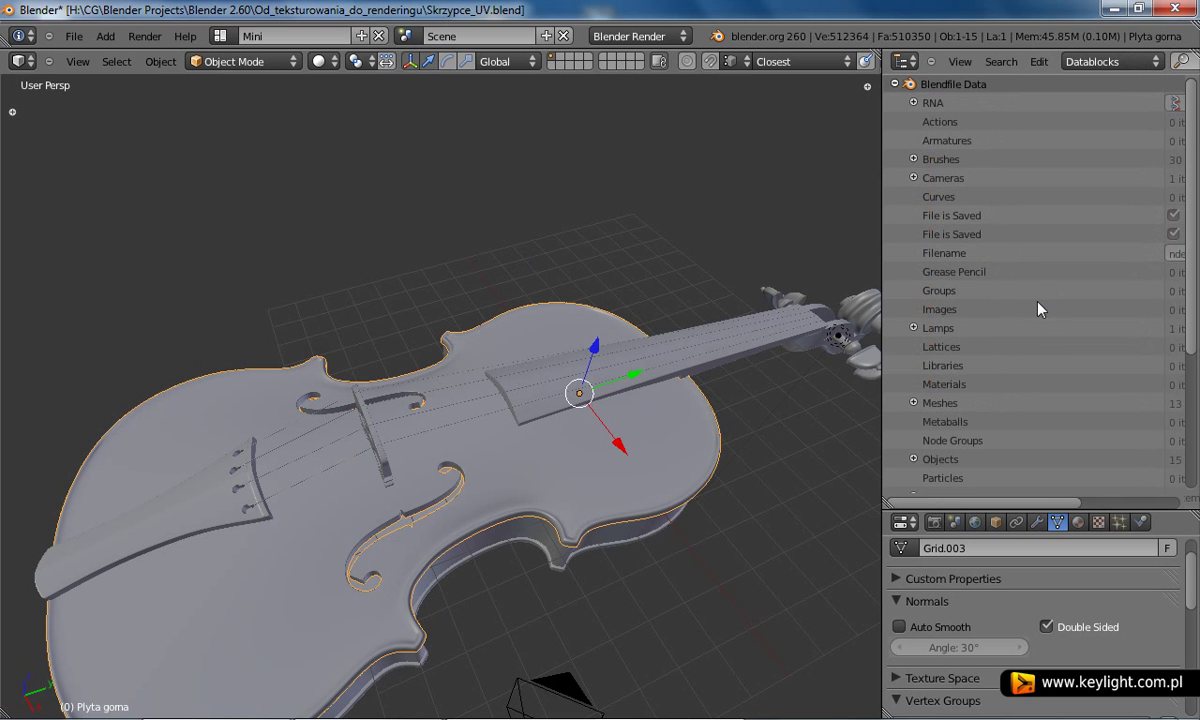
key("ctrl+Up")
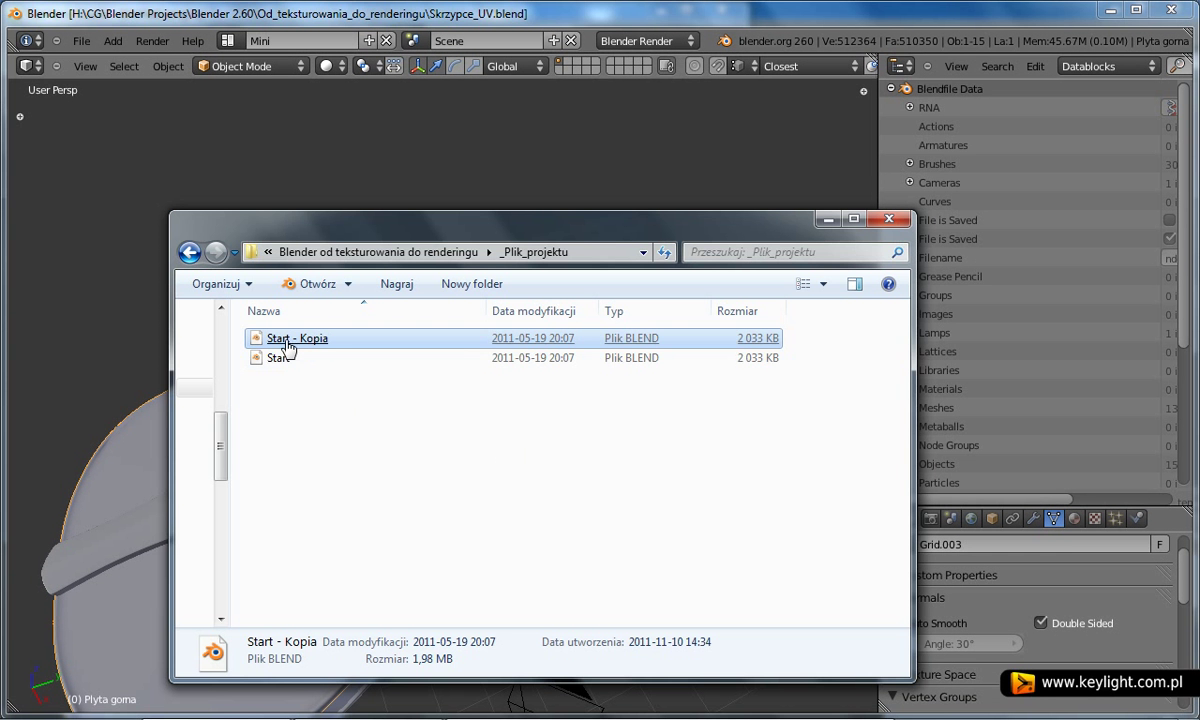
Step: Open Start - Kopia.blend and switch to the Default screen layout
left_click_drag(298, 340, 361, 193)
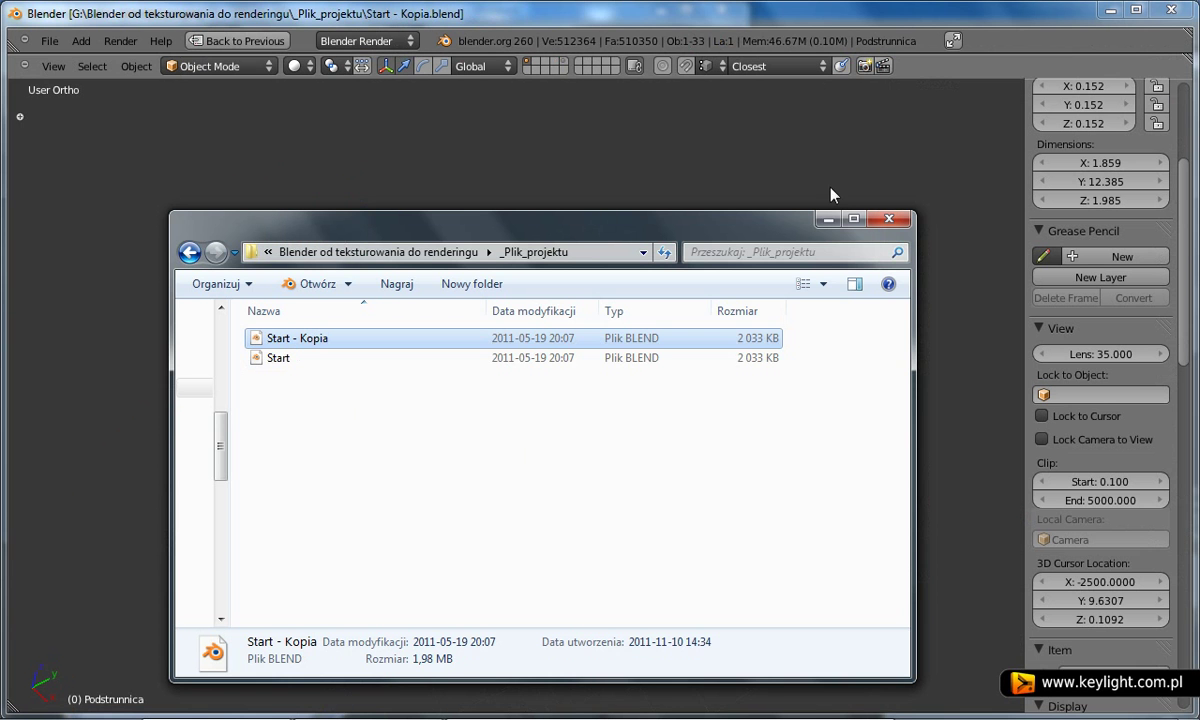
left_click(257, 45)
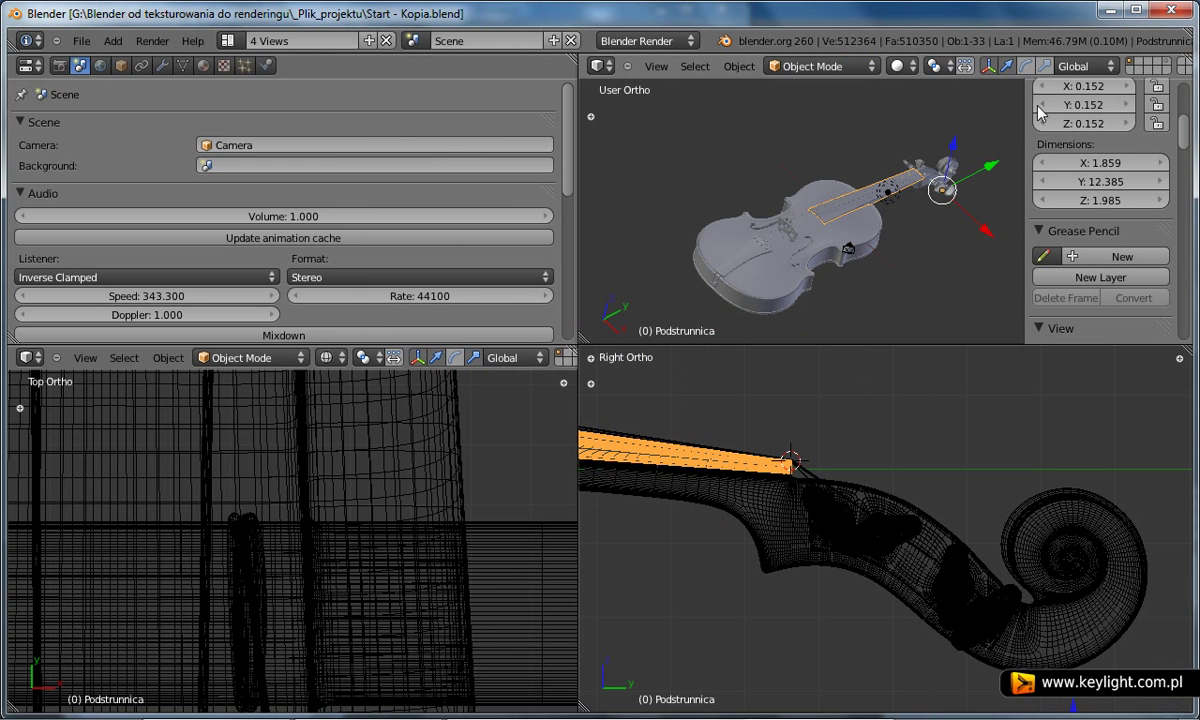
left_click(229, 42)
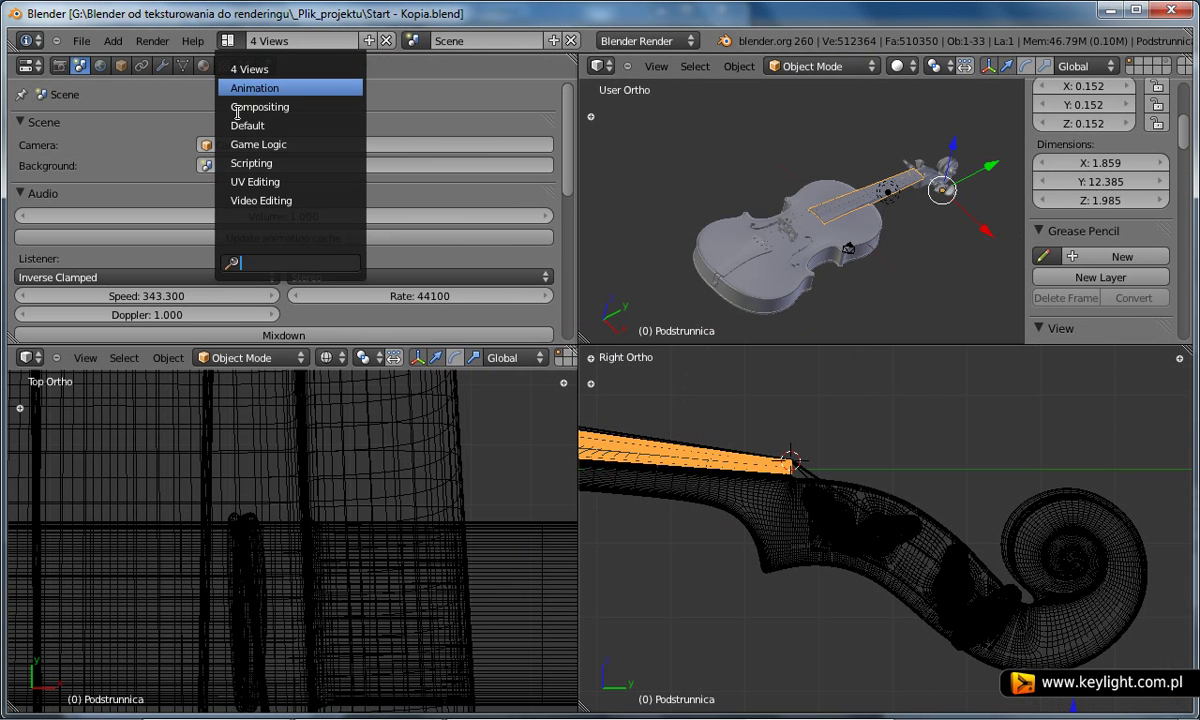
left_click(300, 124)
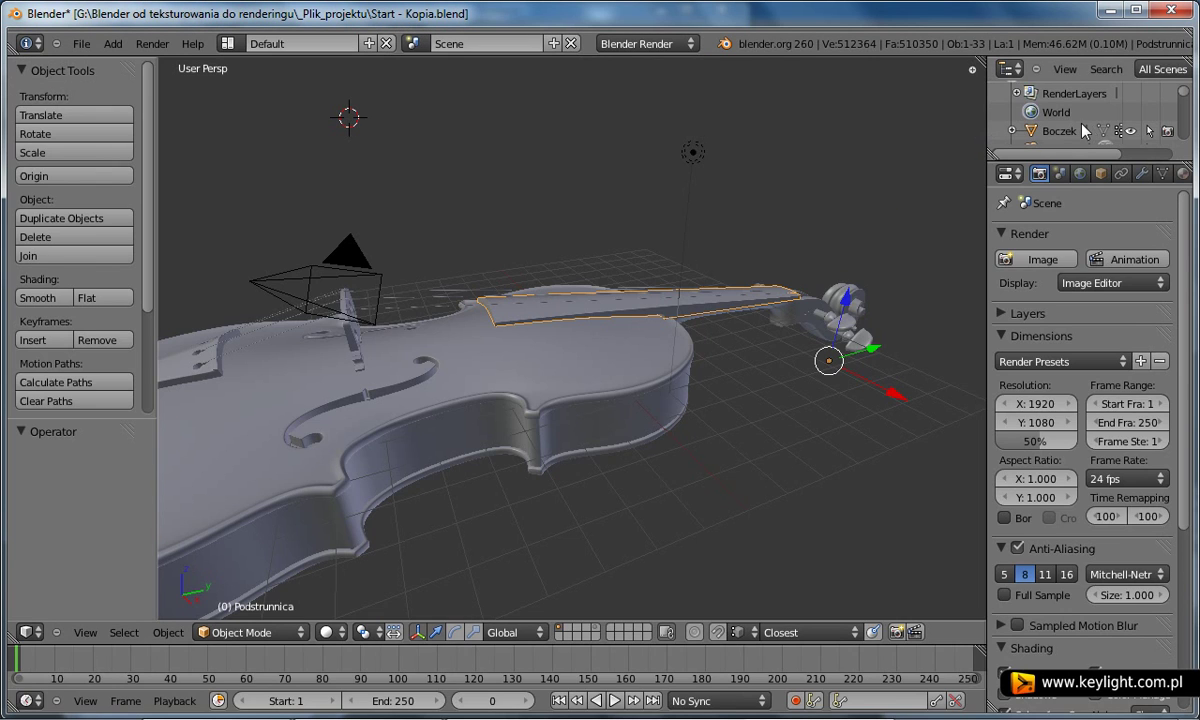
Step: Maximize the outliner in Datablocks mode, expand Images to list the four images, then restore the layout
key("ctrl+Up")
left_click(180, 66)
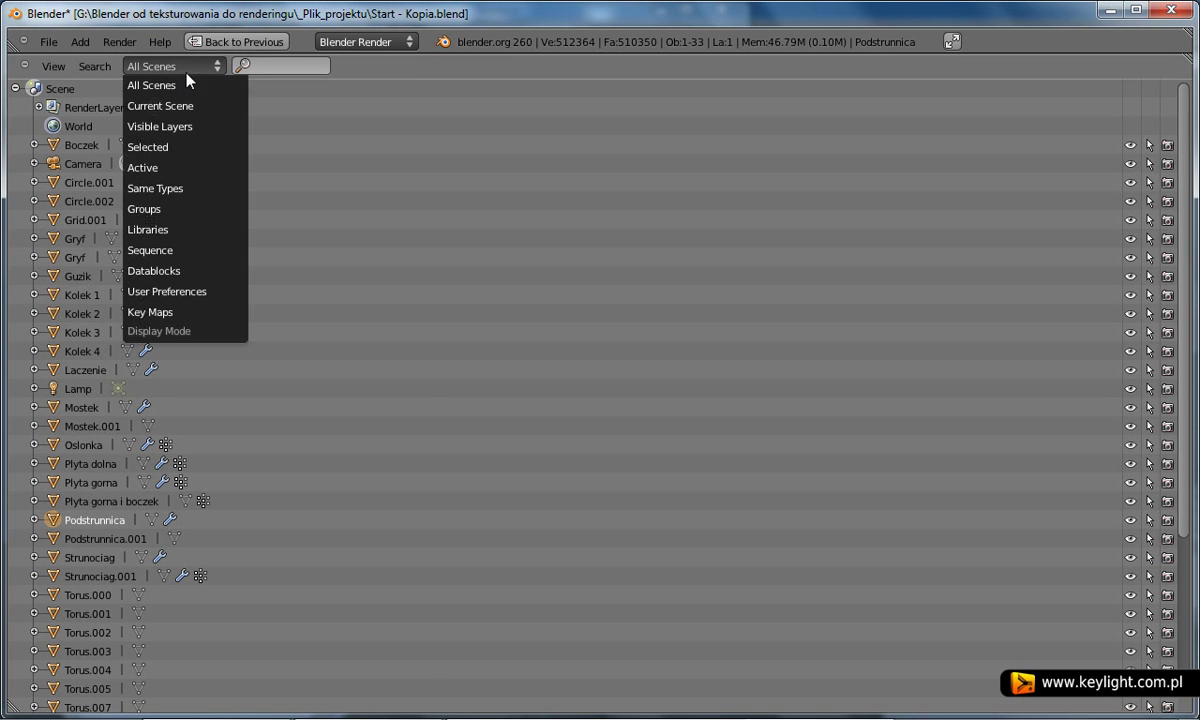
left_click(165, 271)
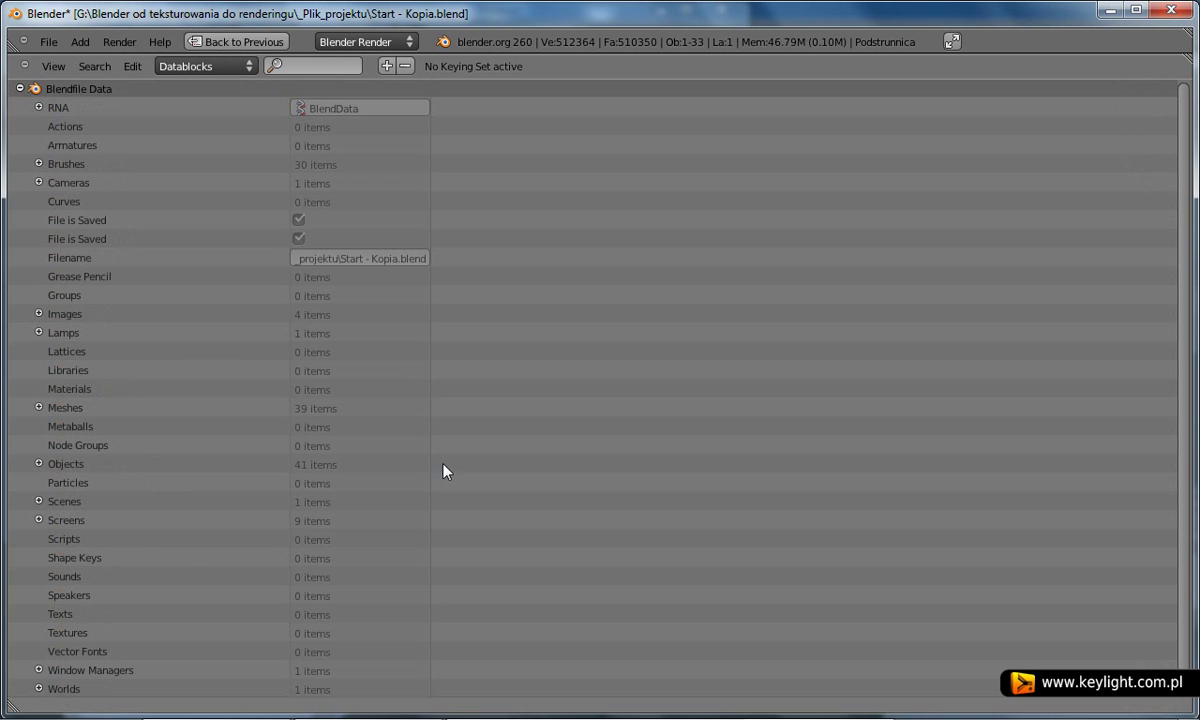
left_click(39, 314)
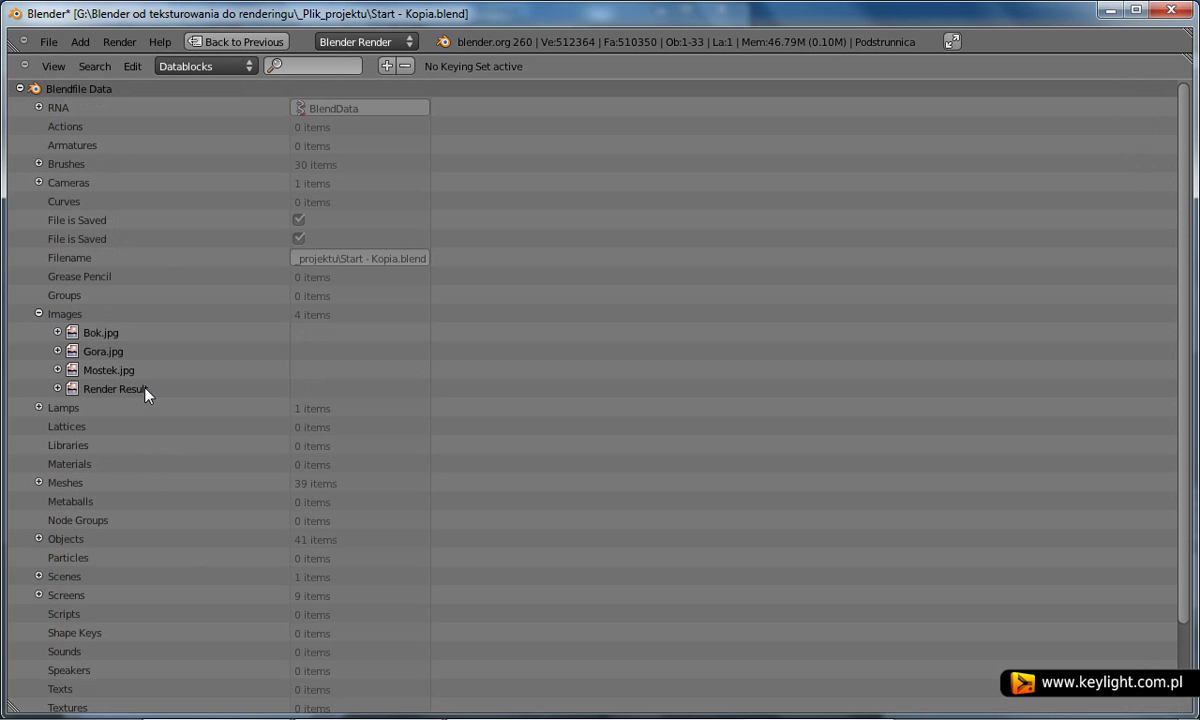
left_click(237, 41)
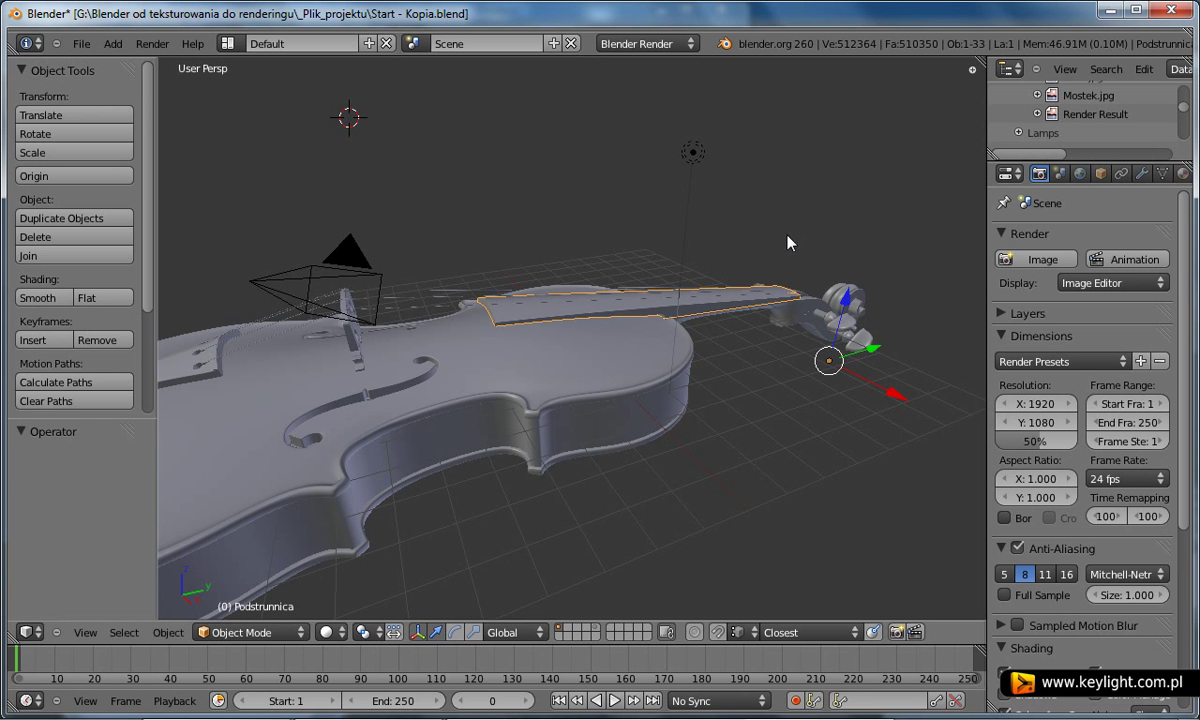
Step: Change the 3D view into the UV/Image Editor and browse the file's stored images
left_click(33, 636)
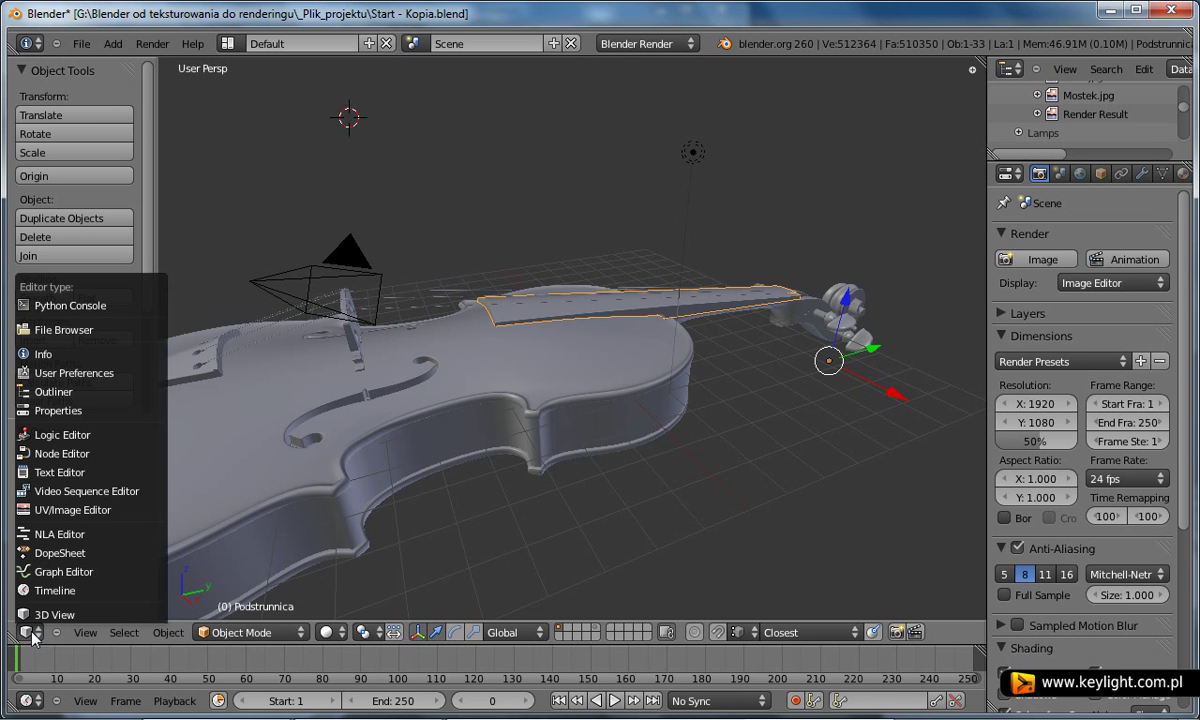
left_click(55, 515)
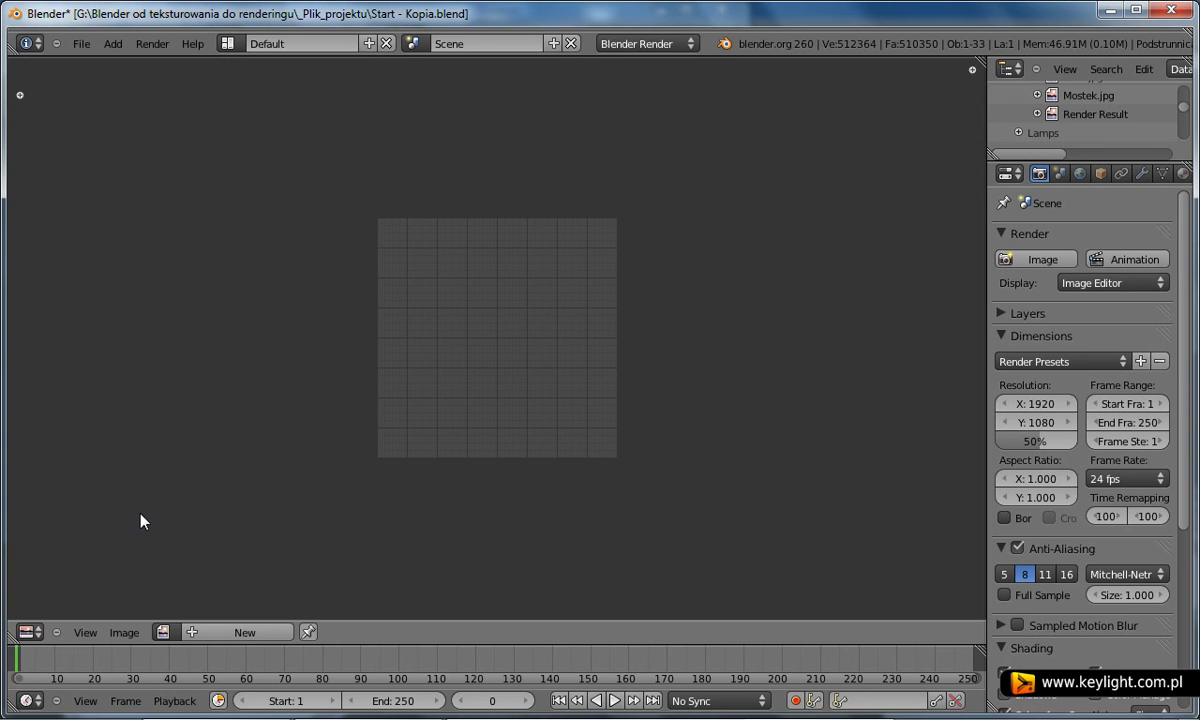
left_click(163, 632)
left_click(162, 632)
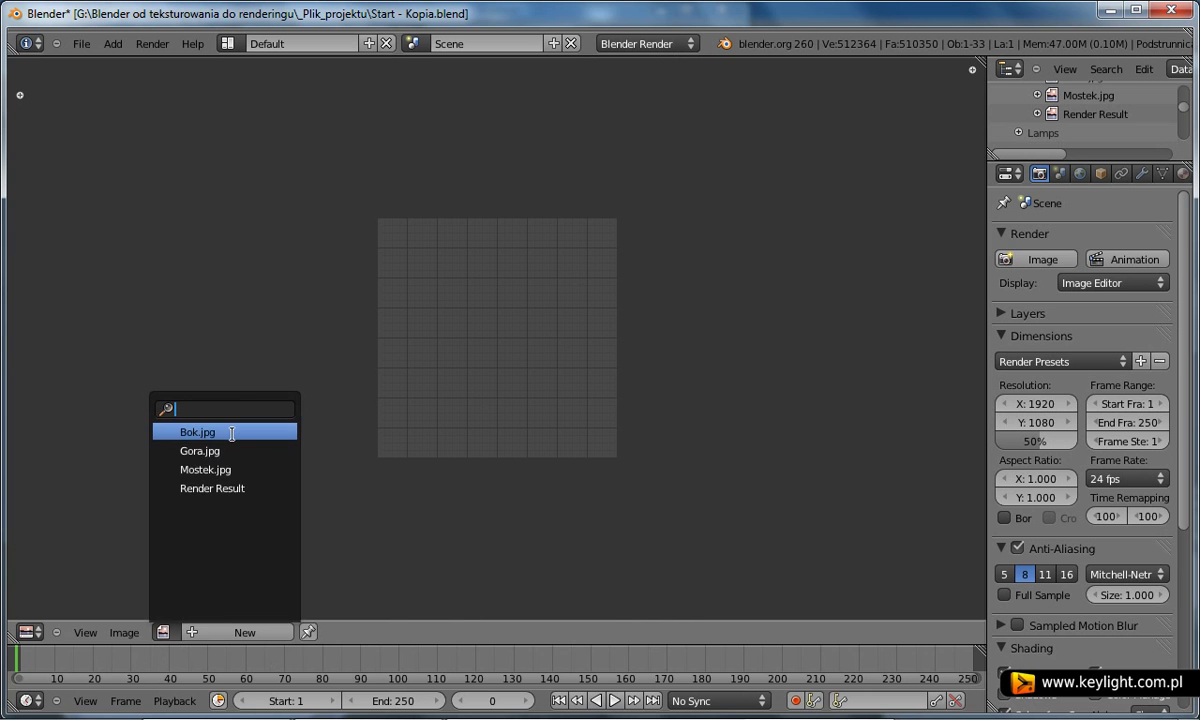
Step: Unlink Bok.jpg, Gora.jpg and Mostek.jpg in turn so each has zero users
left_click(231, 433)
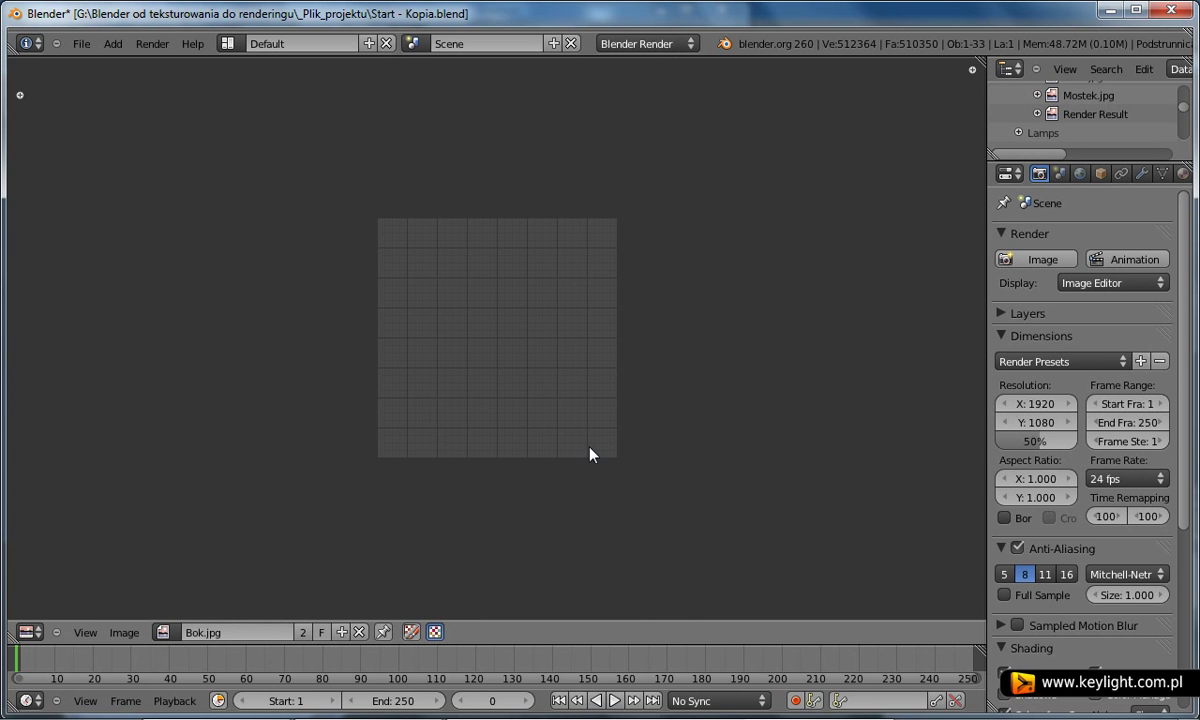
left_click(360, 633)
left_click(174, 630)
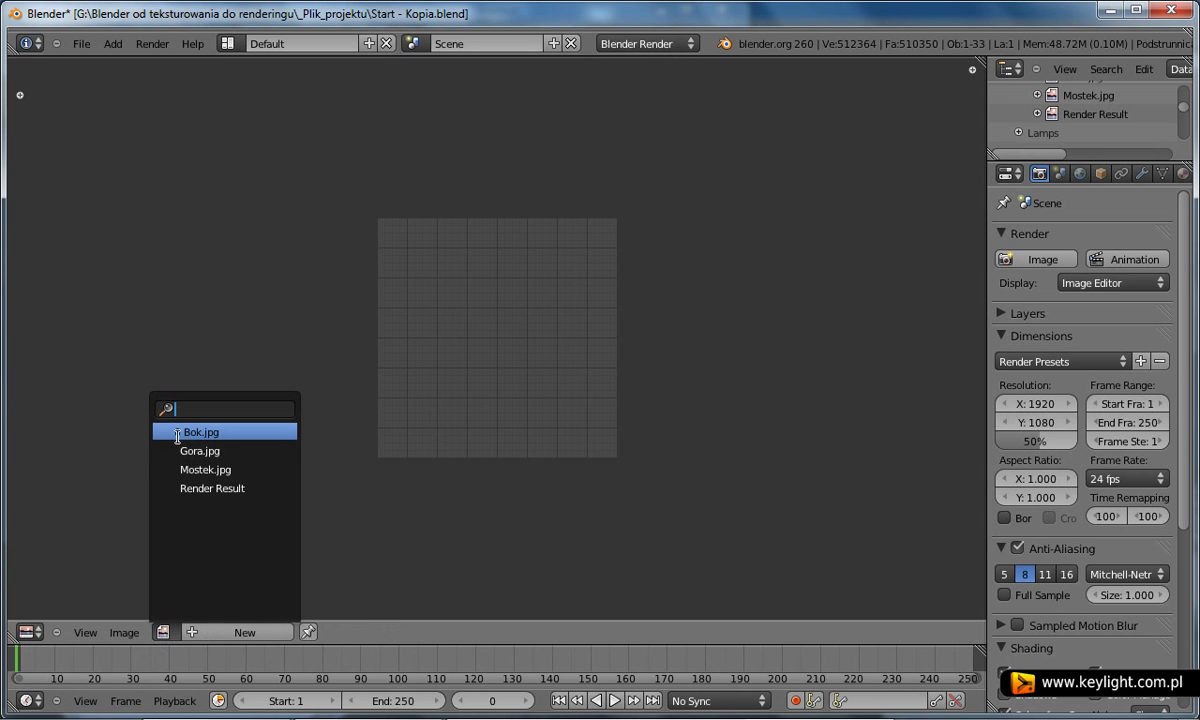
left_click(212, 451)
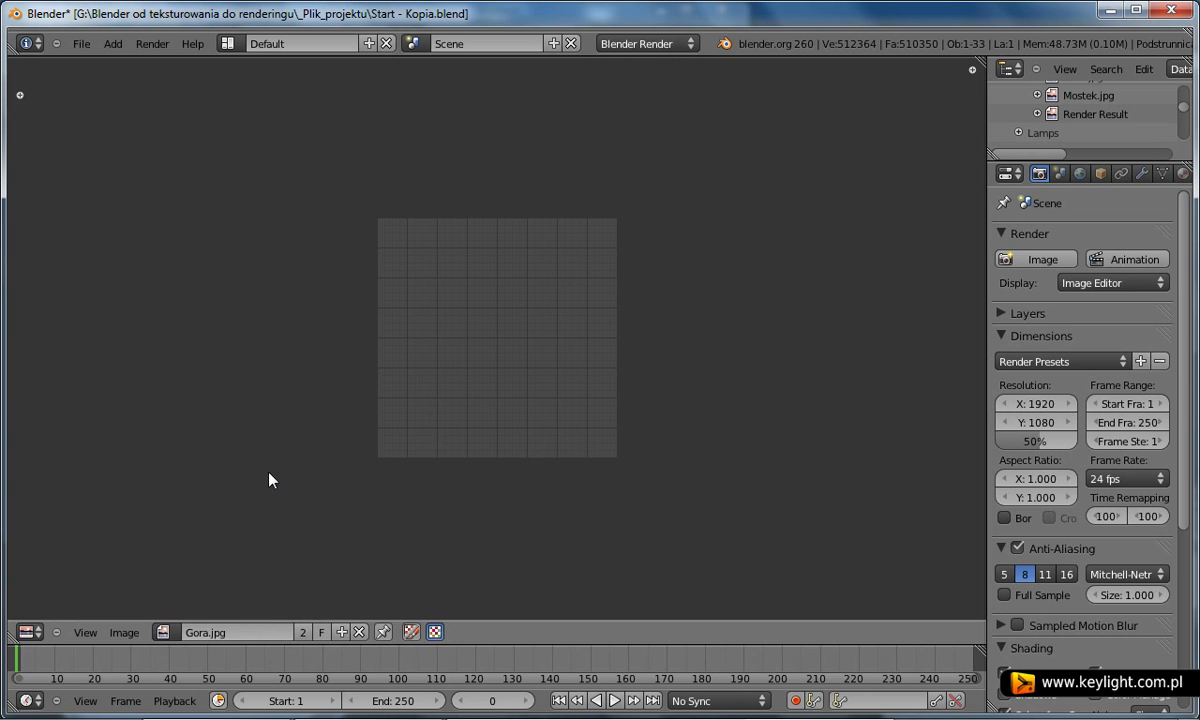
left_click(360, 633)
left_click(163, 632)
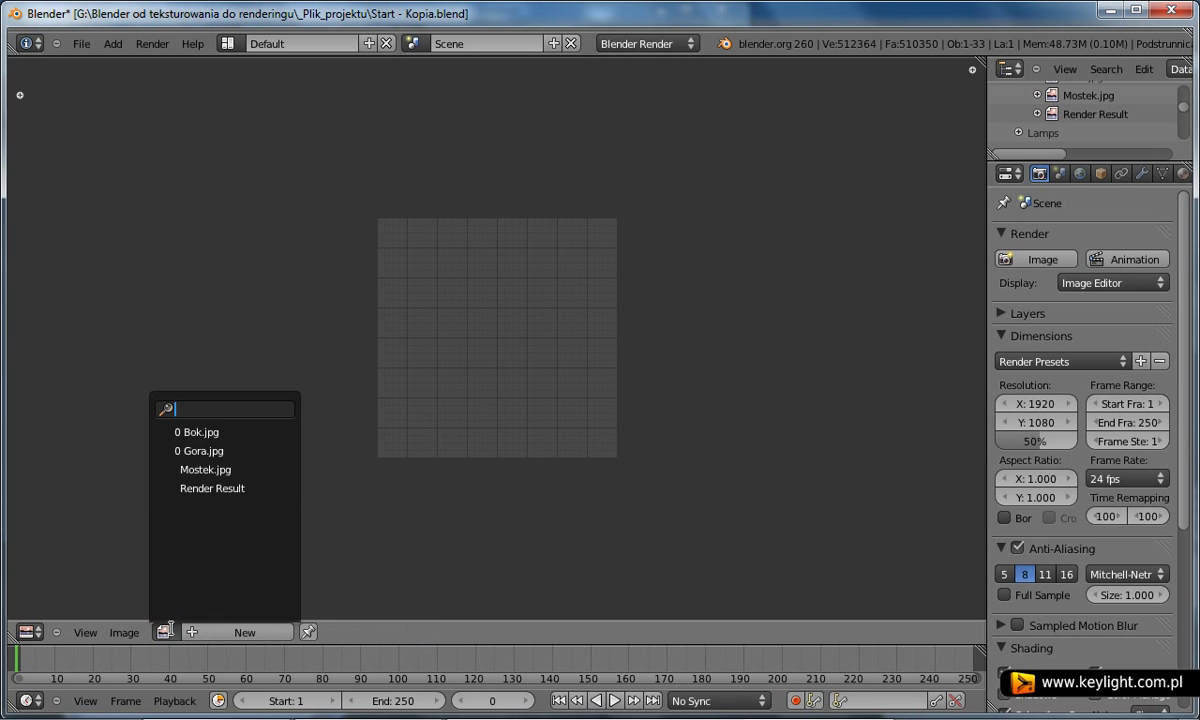
left_click(213, 470)
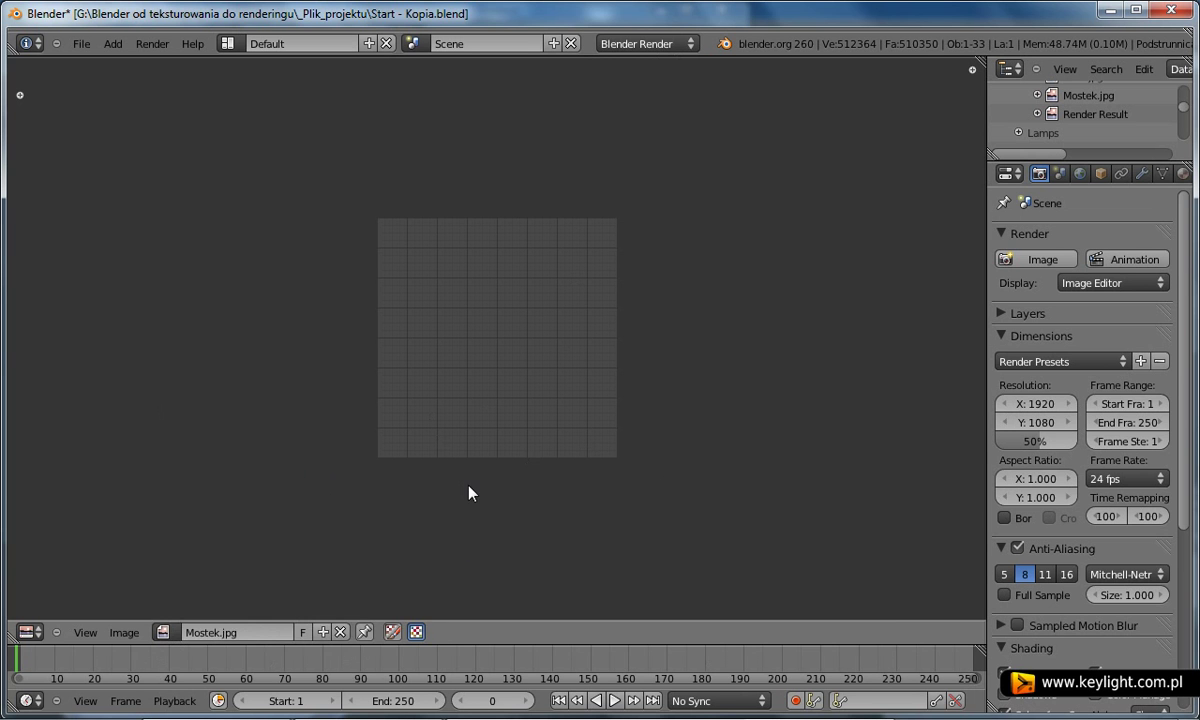
left_click(342, 633)
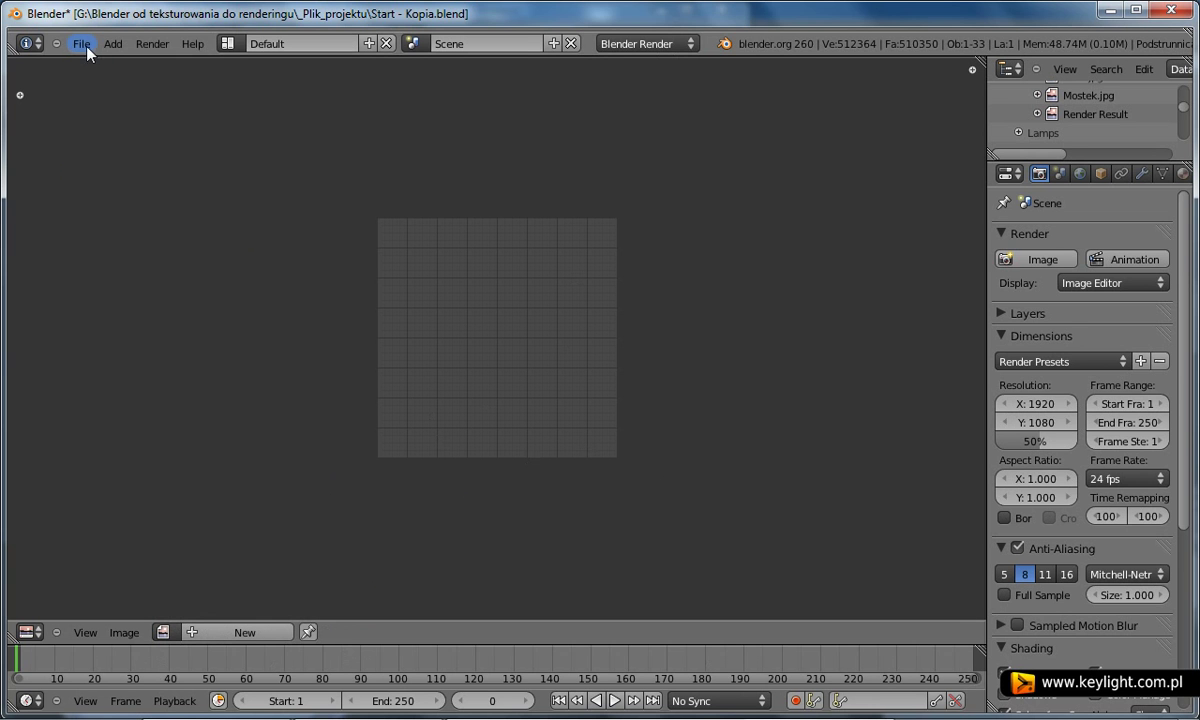
Step: Reopen Skrzypce_UV.blend from recent files, confirm Datablocks shows no images, then return to All Scenes
left_click(81, 44)
mouse_move(130, 100)
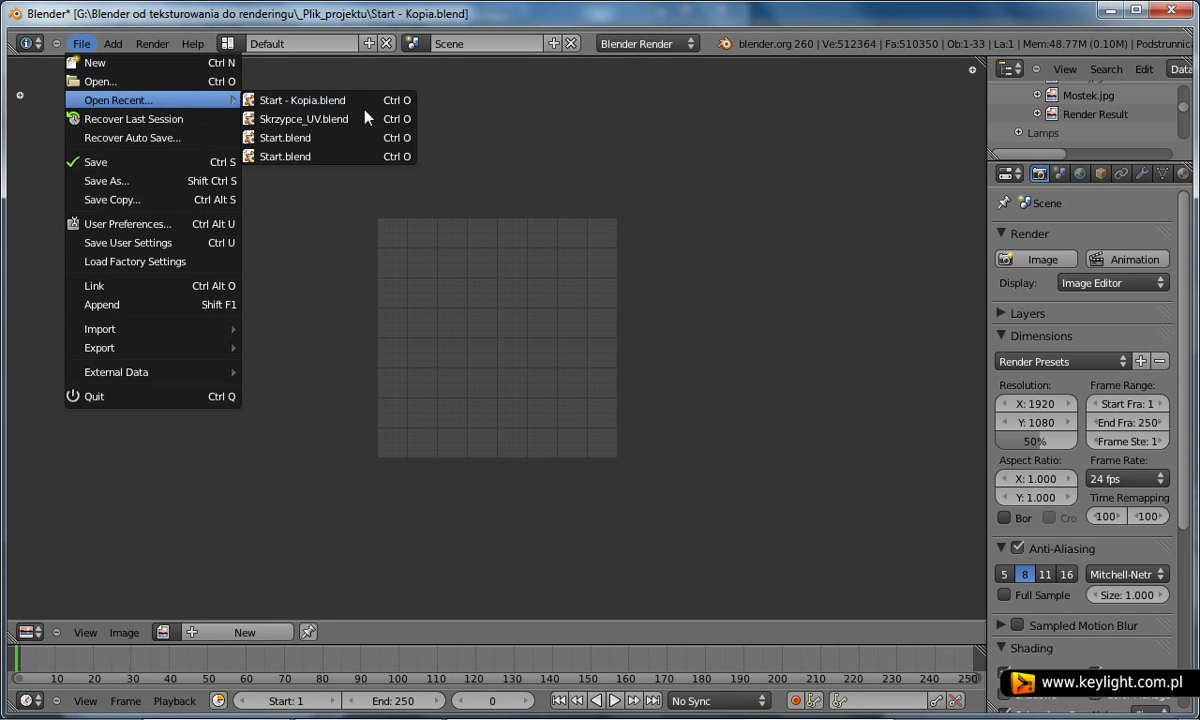
left_click(305, 126)
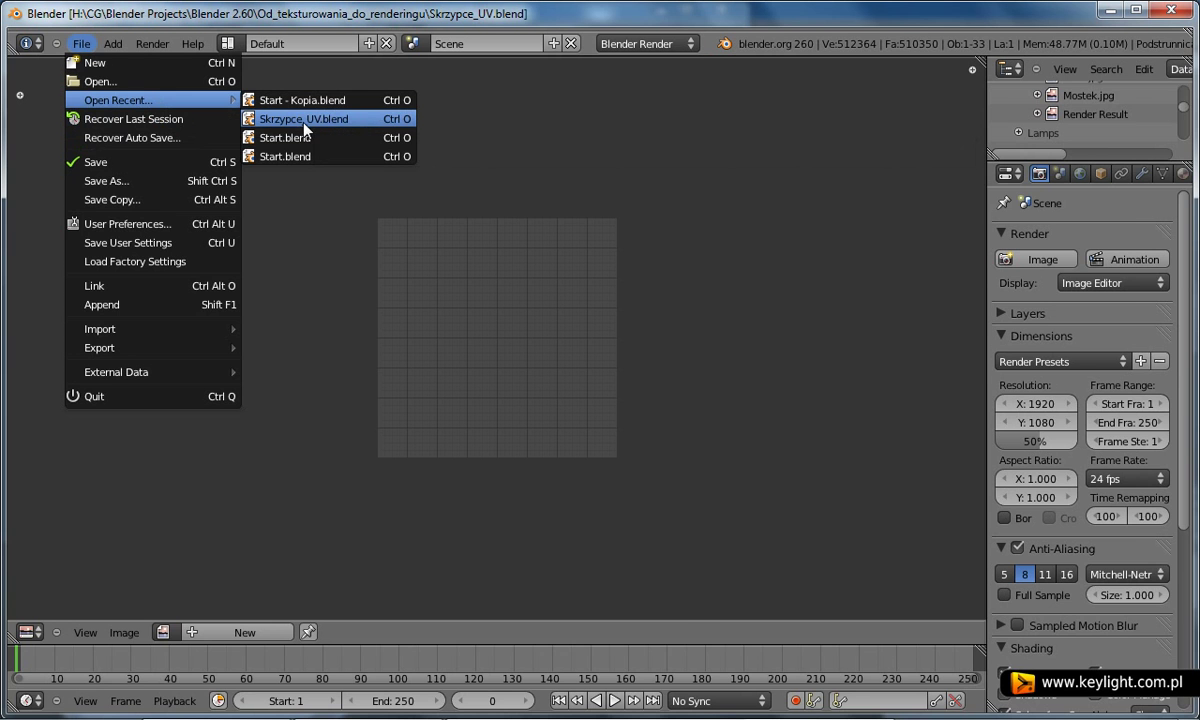
left_click(1070, 66)
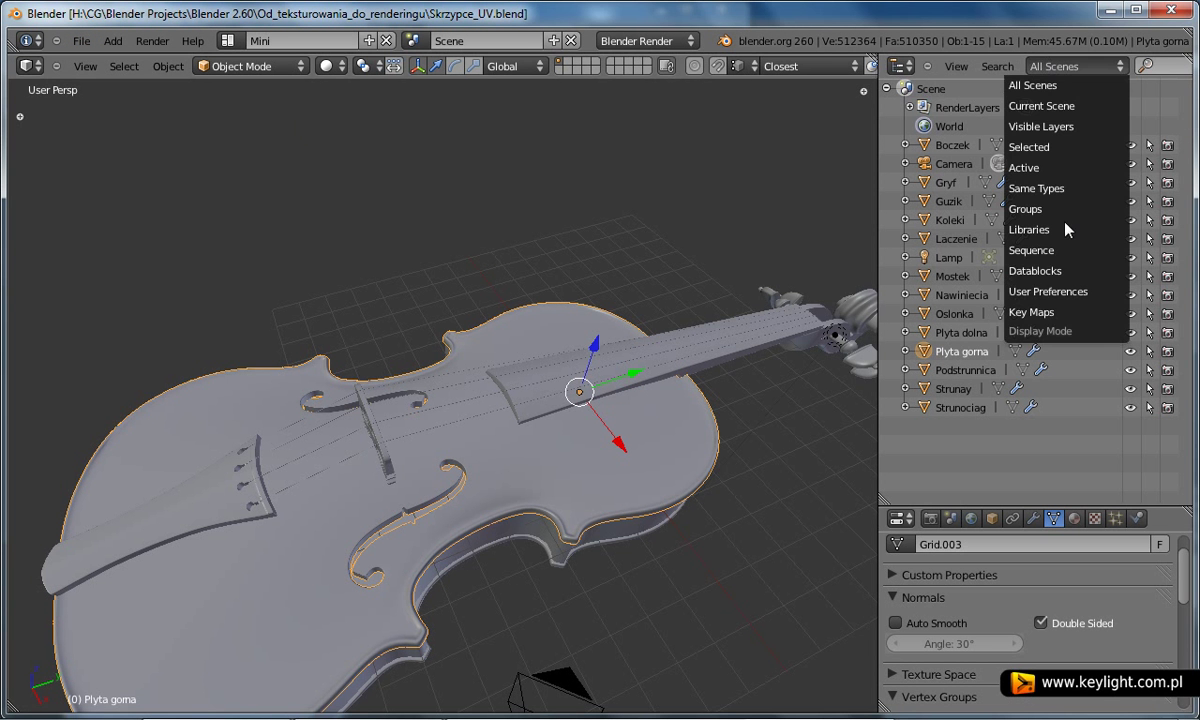
left_click(1073, 268)
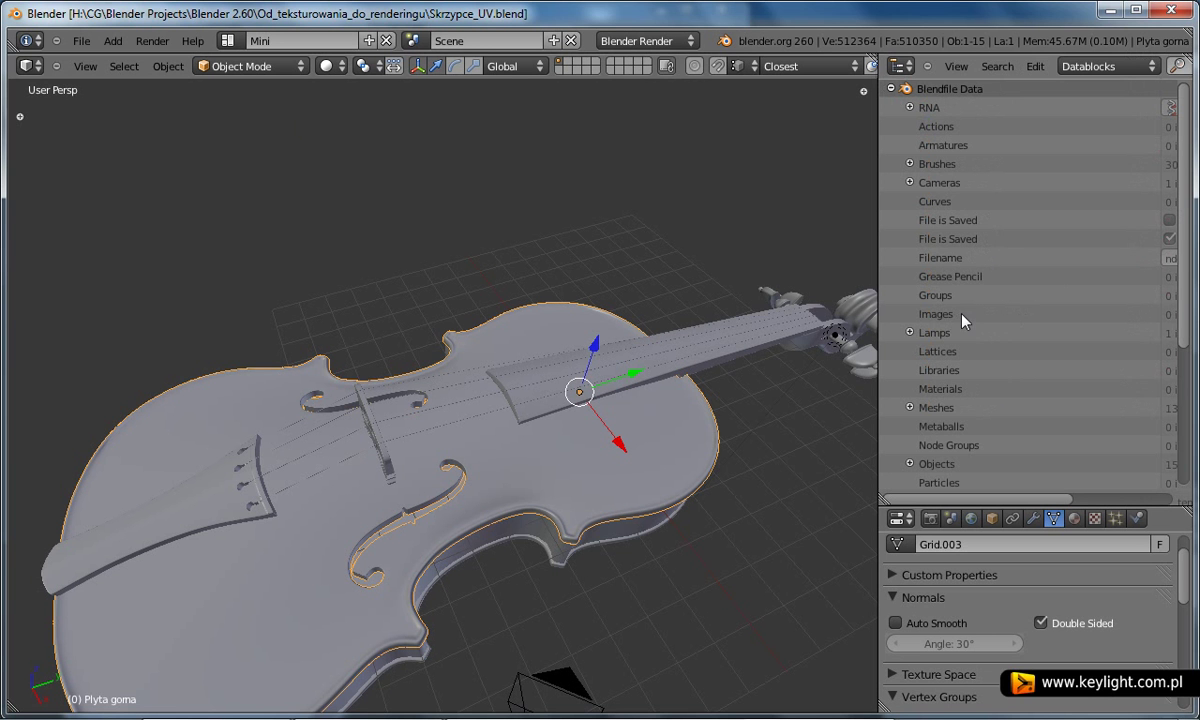
left_click(1100, 66)
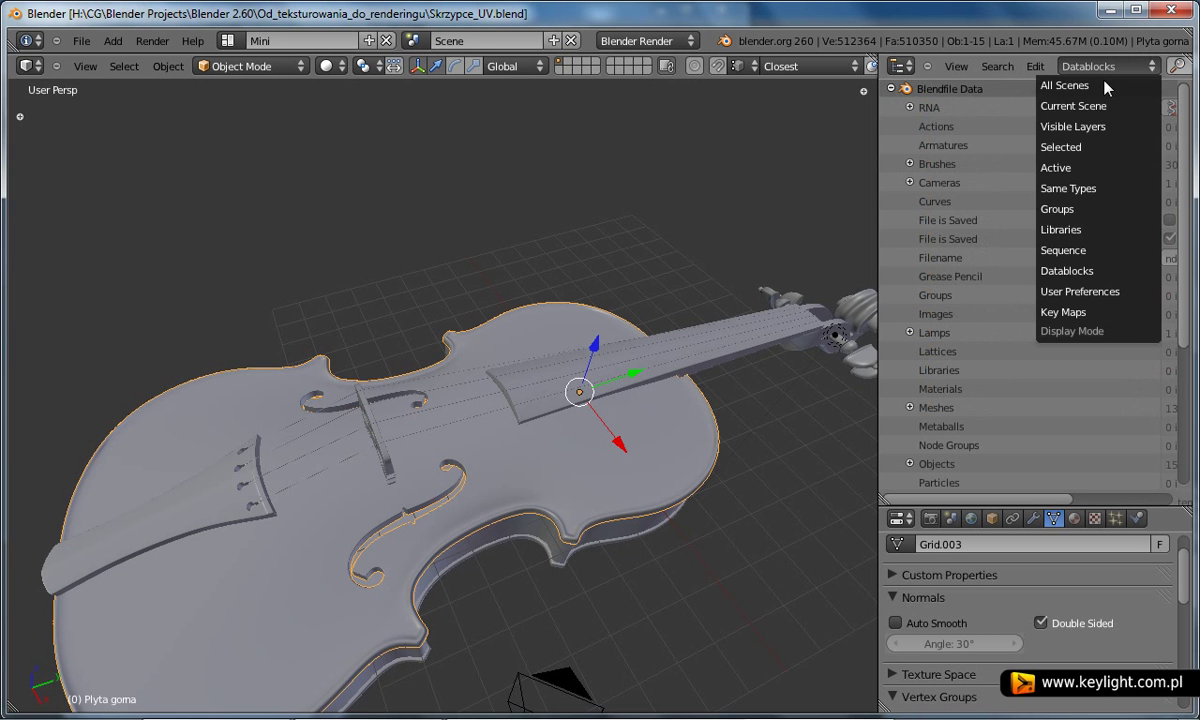
left_click(1045, 84)
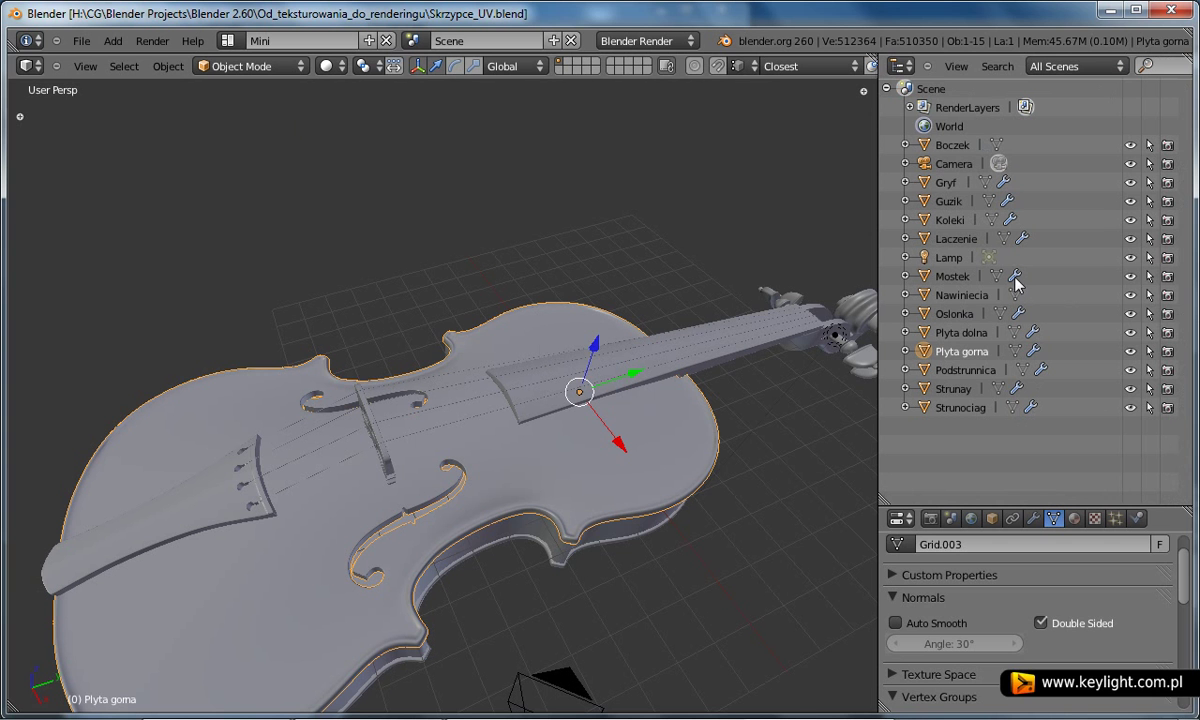
Step: Select Mostek and expand its Catmull-Clark Subsurf modifier panel (View 3, Render 2) in a taller Properties editor
left_click(940, 276)
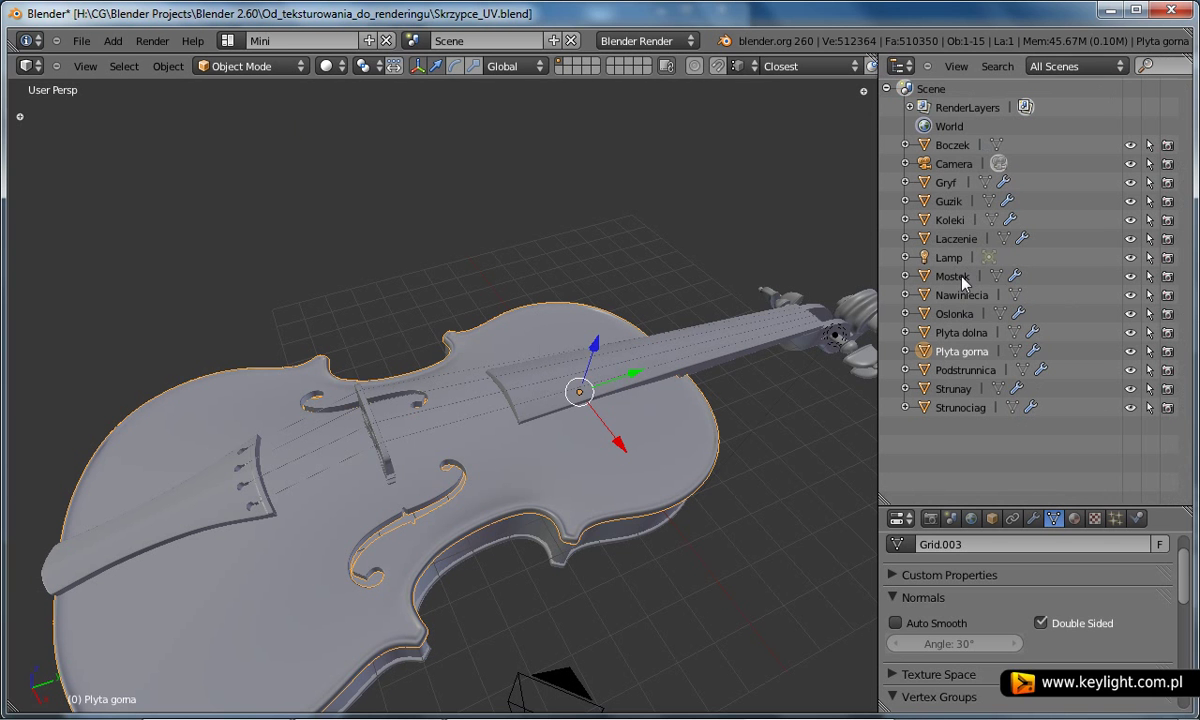
left_click(1034, 518)
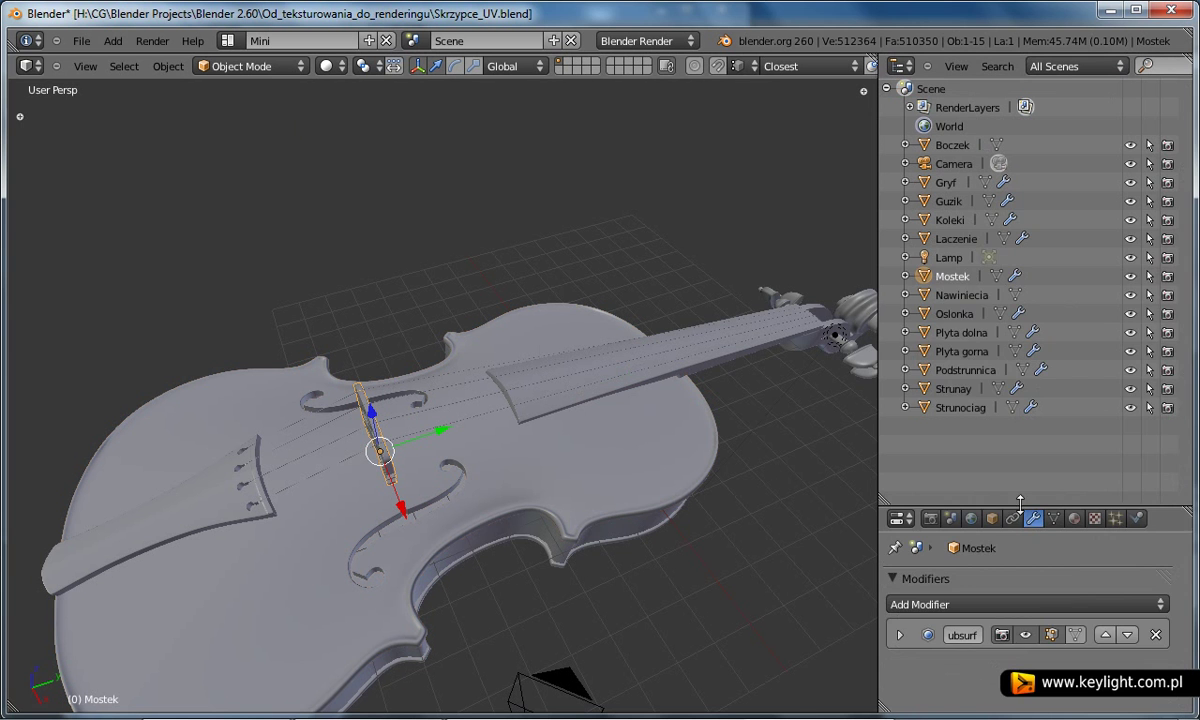
mouse_move(1003, 507)
left_mouse_down()
mouse_move(1003, 244)
mouse_move(961, 375)
mouse_move(961, 450)
left_mouse_up()
left_click(899, 361)
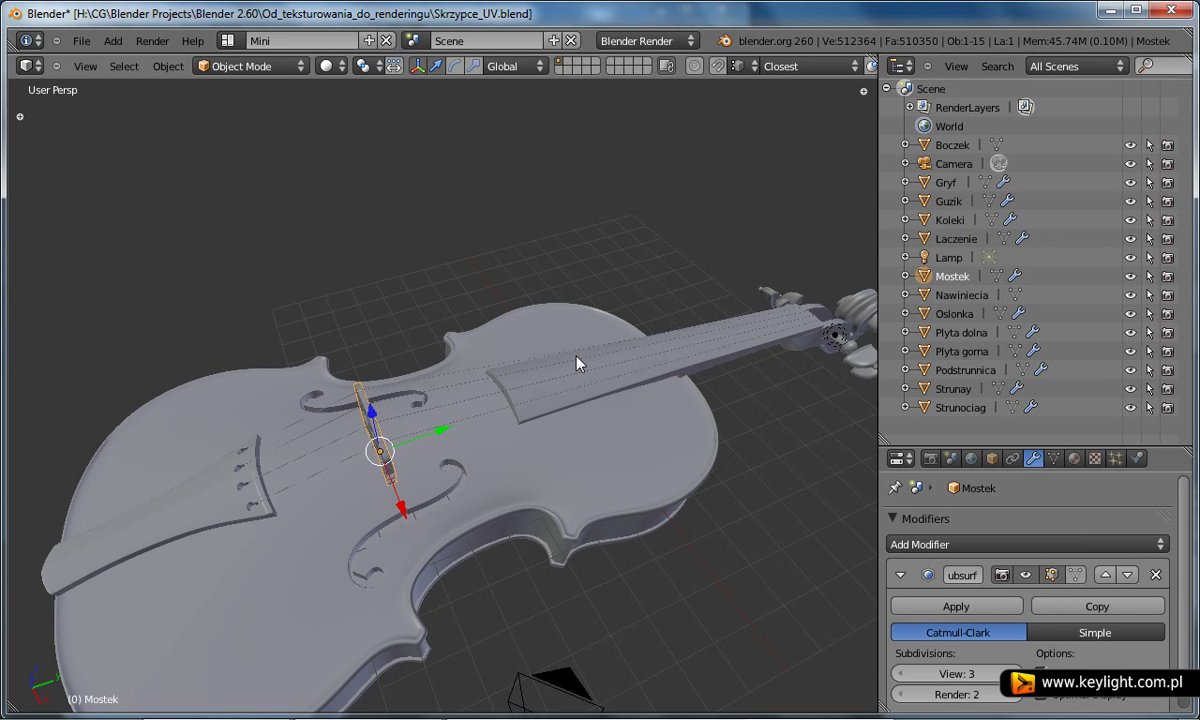
scroll(298, 309, "down", 4)
scroll(400, 400, "up", 2)
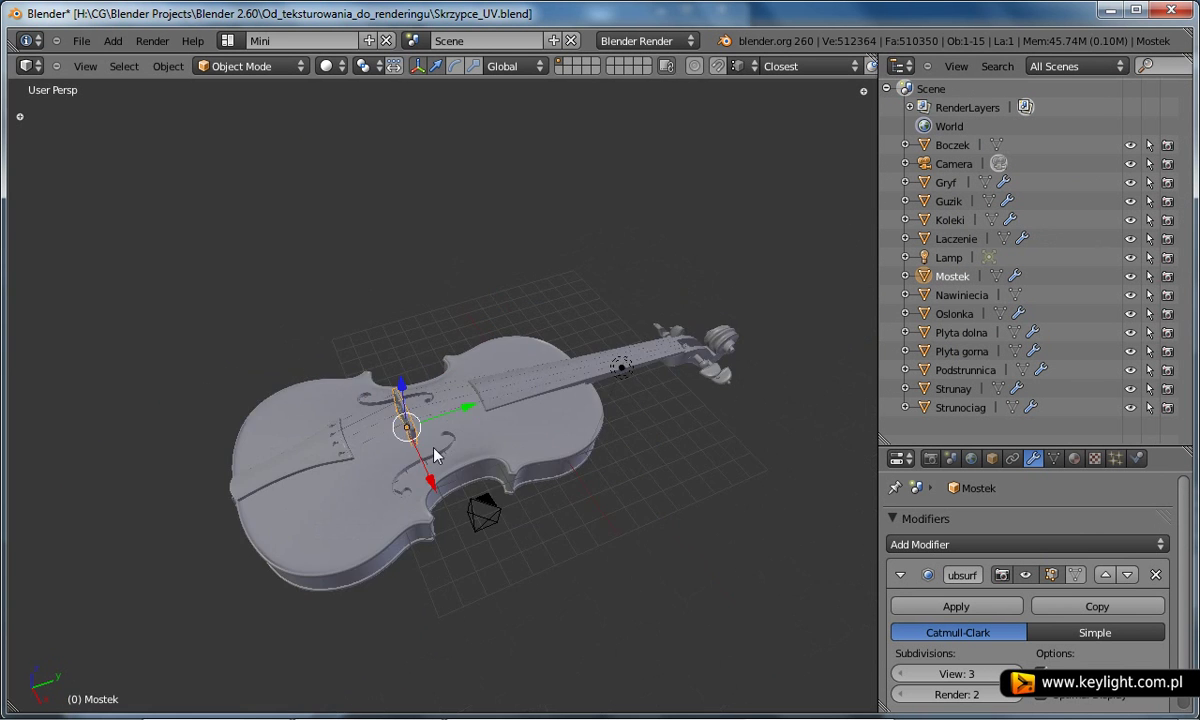
scroll(460, 440, "up", 1)
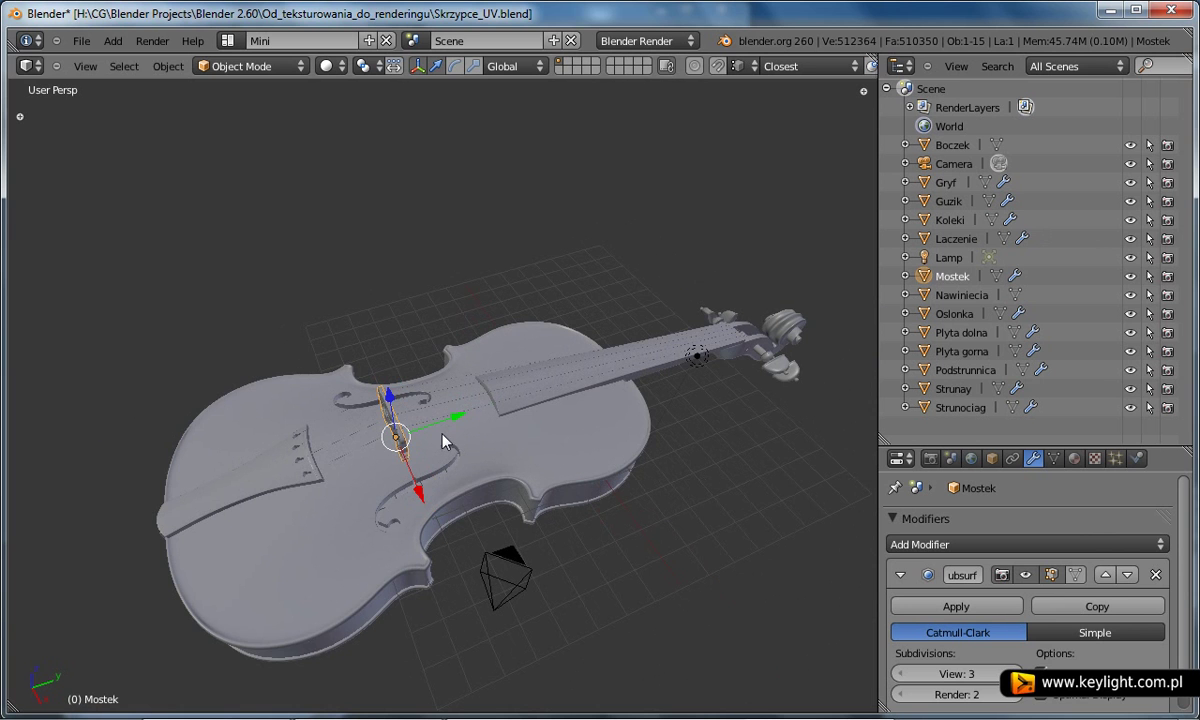